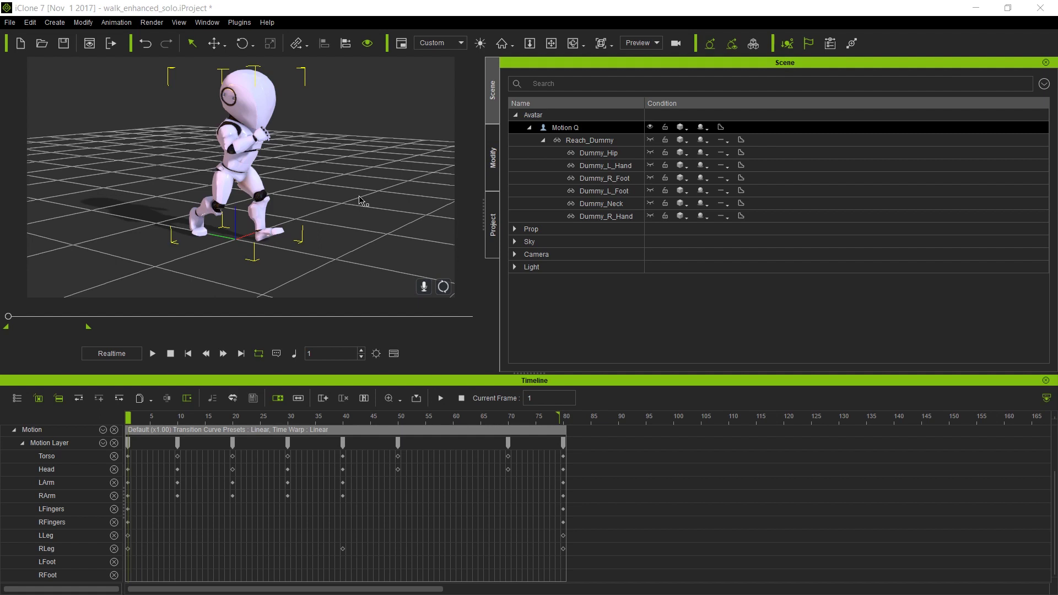
Step: Preview the robot's walk animation and orbit the view to reframe the robot
click(152, 354)
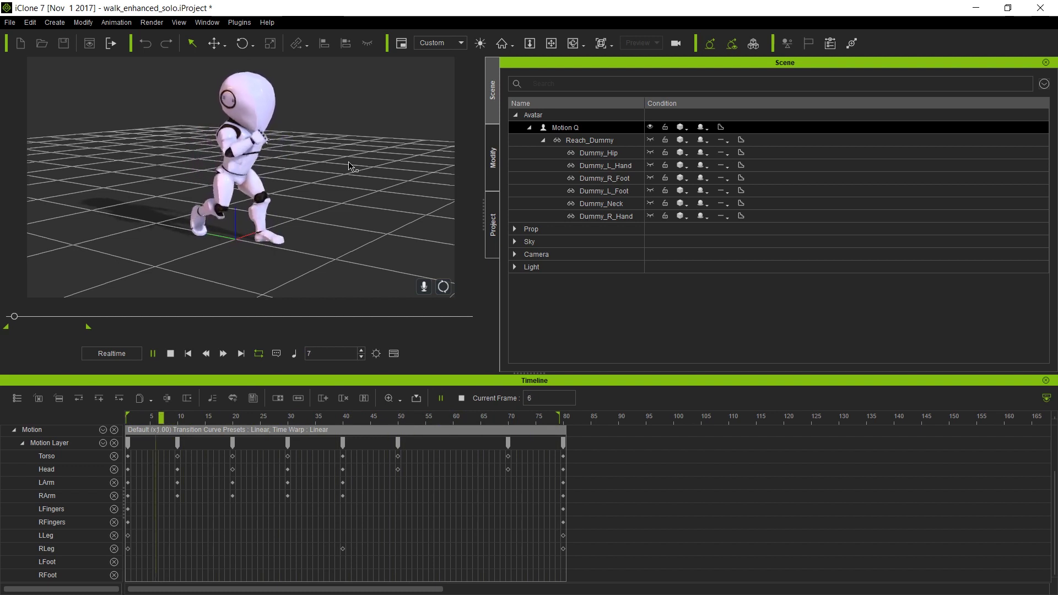
click(172, 354)
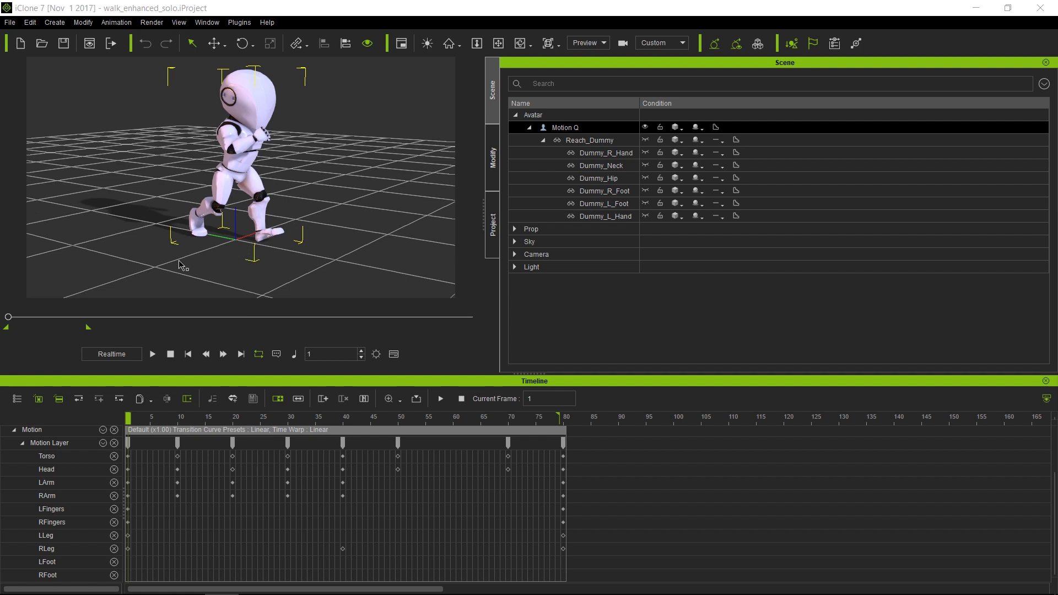
right_drag(150, 262, 316, 229)
mouse_move(317, 229)
middle_down()
mouse_move(315, 220)
mouse_move(321, 233)
middle_up()
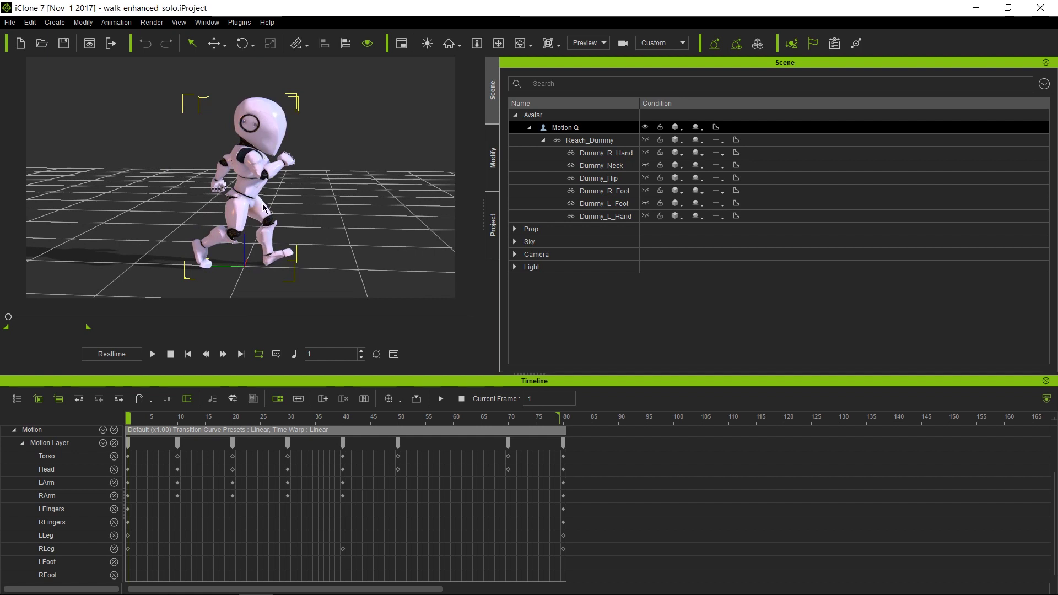
Step: Delete the middle Hips Rotation X keys and lower that curve to about 9.16
right_click(257, 134)
mouse_move(352, 348)
click(399, 321)
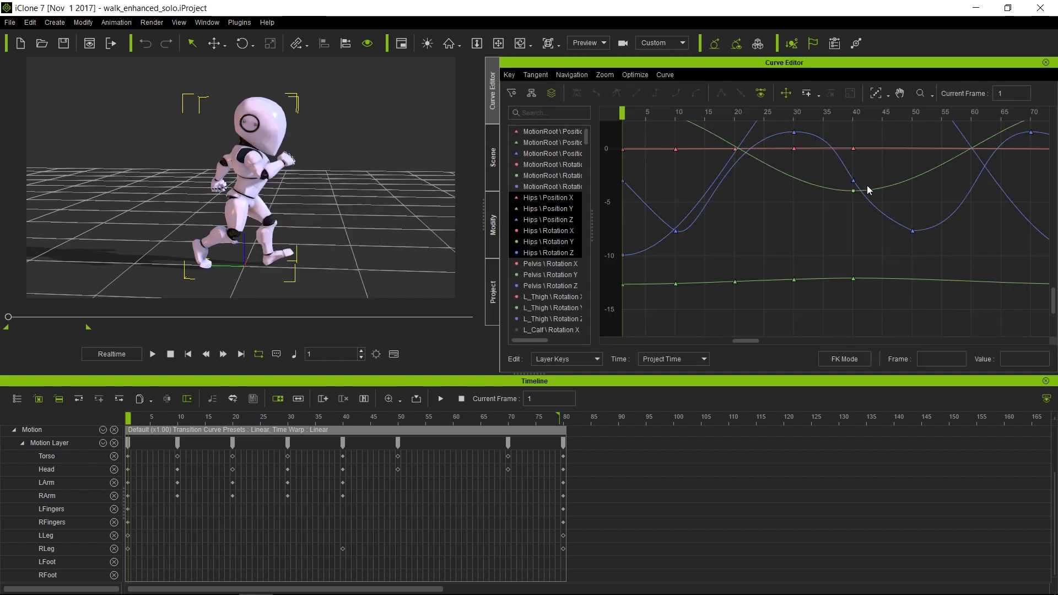
click(549, 231)
drag(645, 200, 821, 261)
key(Delete)
click(620, 228)
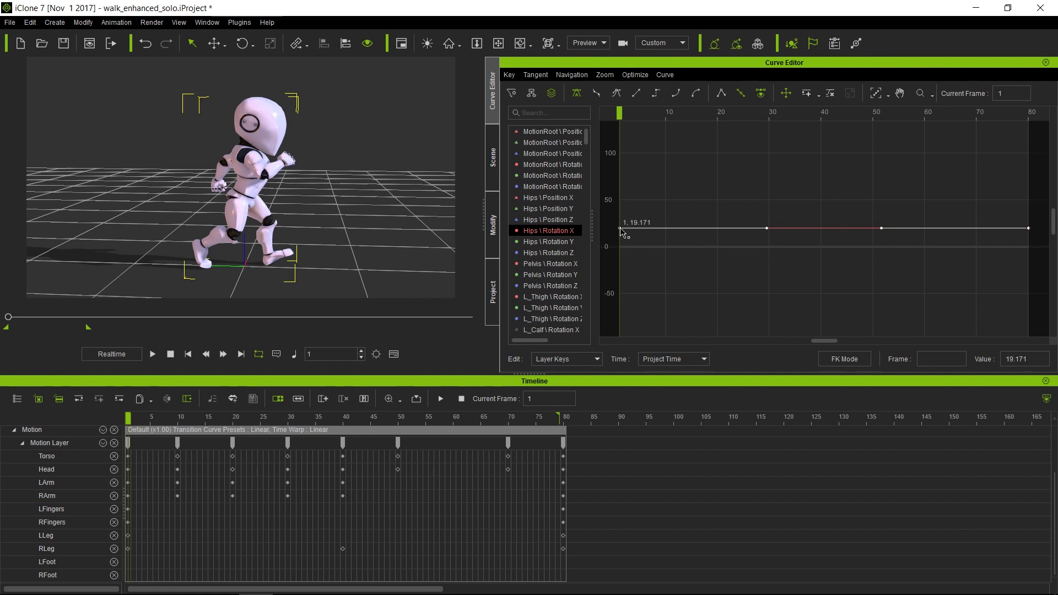
drag(620, 228, 620, 238)
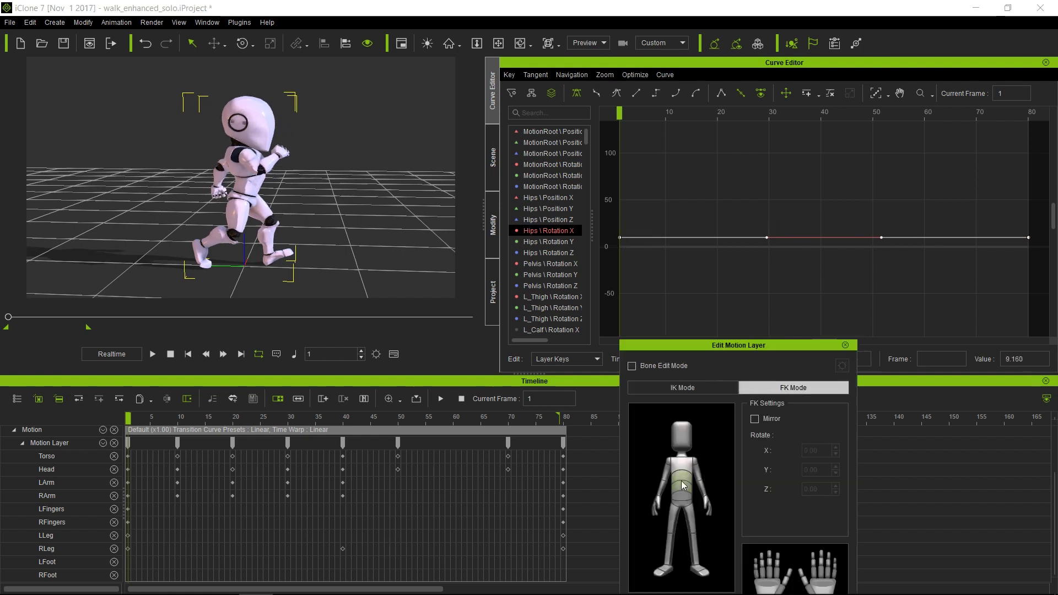
Step: Lower the Waist Rotation X curve to about -15.33
click(682, 485)
click(545, 132)
drag(650, 212, 851, 309)
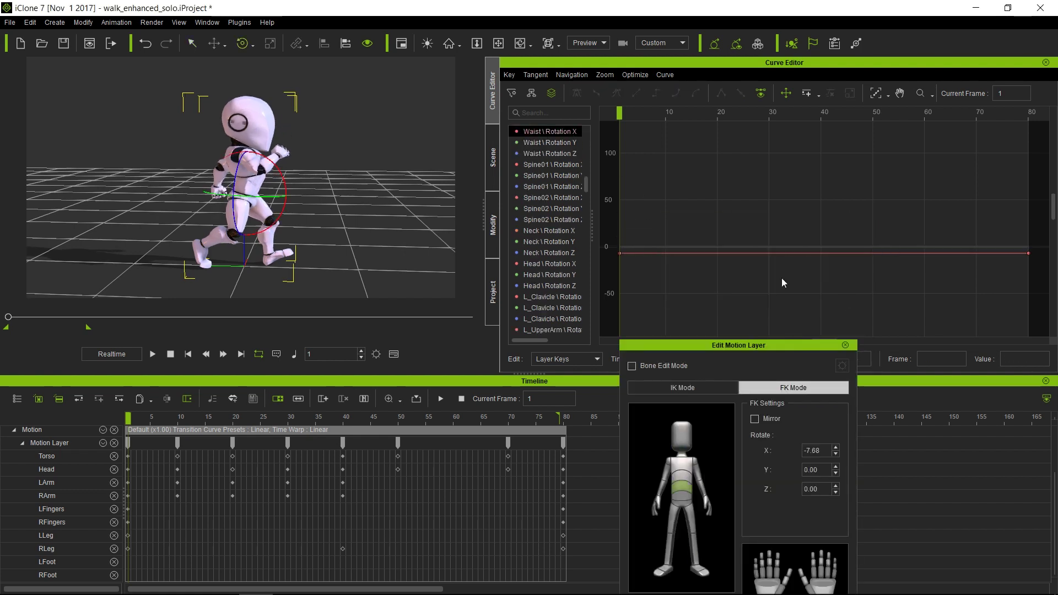
drag(620, 253, 622, 261)
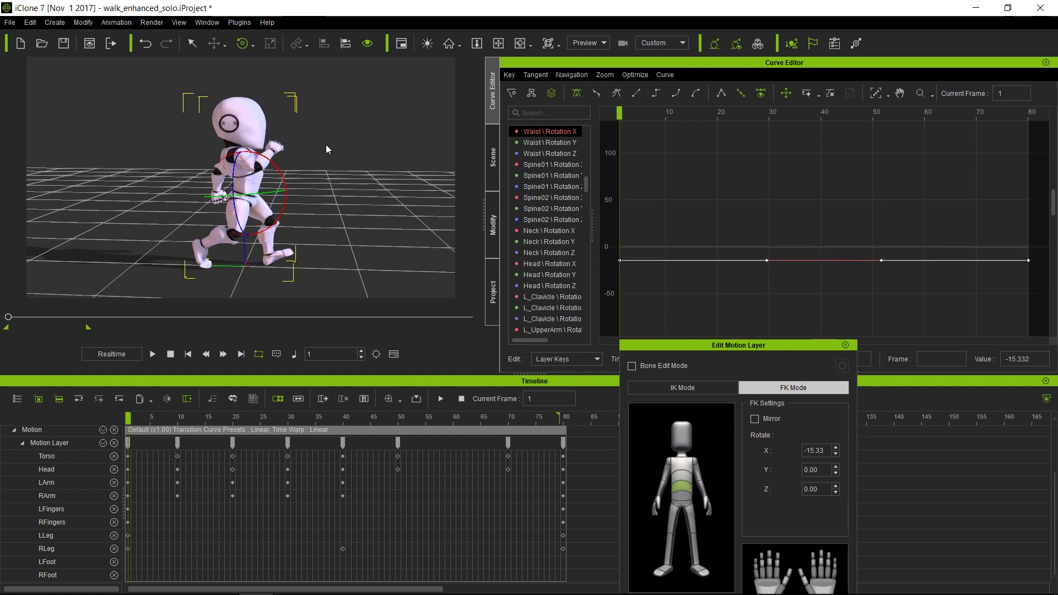
click(678, 461)
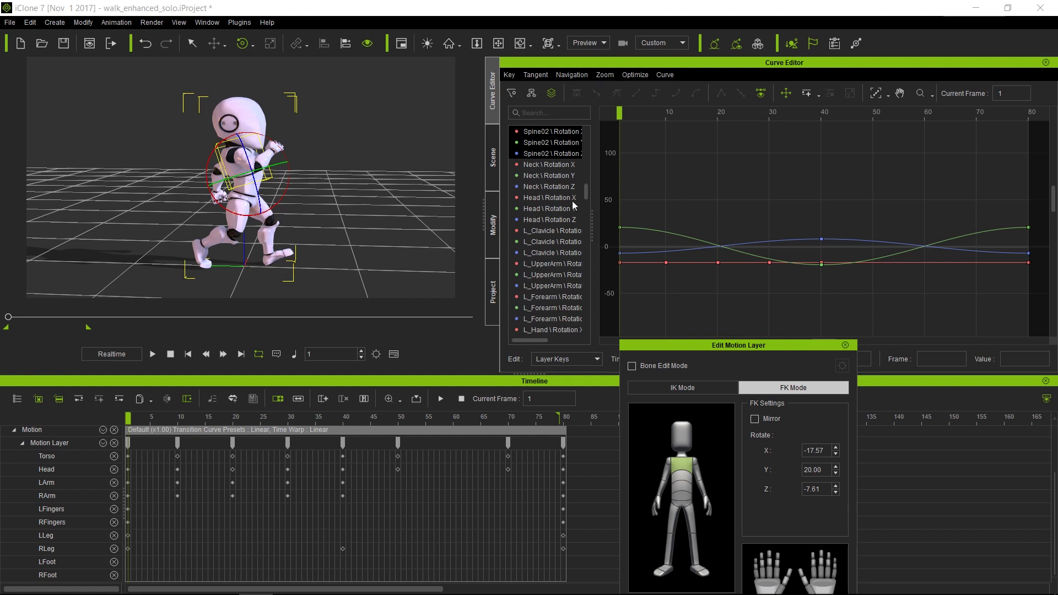
Step: Delete the Spine02 Rotation X keys between frames 5 and 33
click(557, 132)
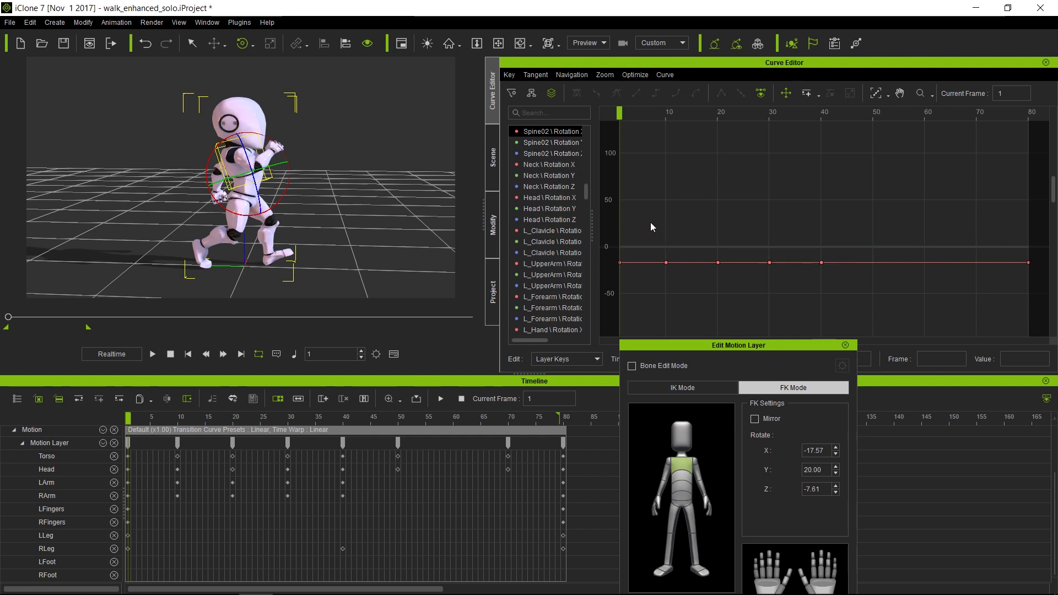
drag(650, 223, 785, 280)
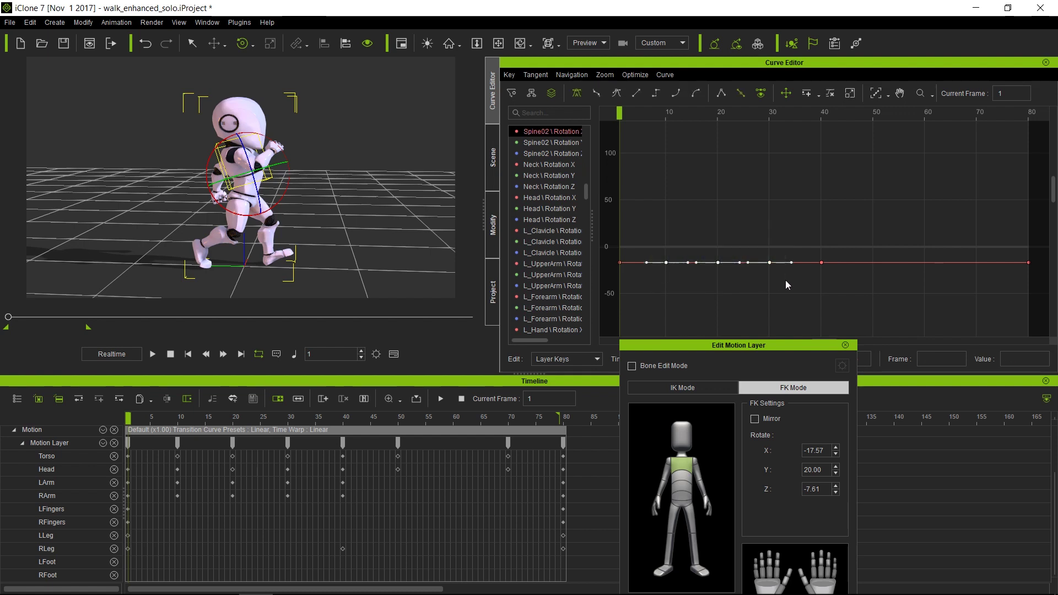
key(Delete)
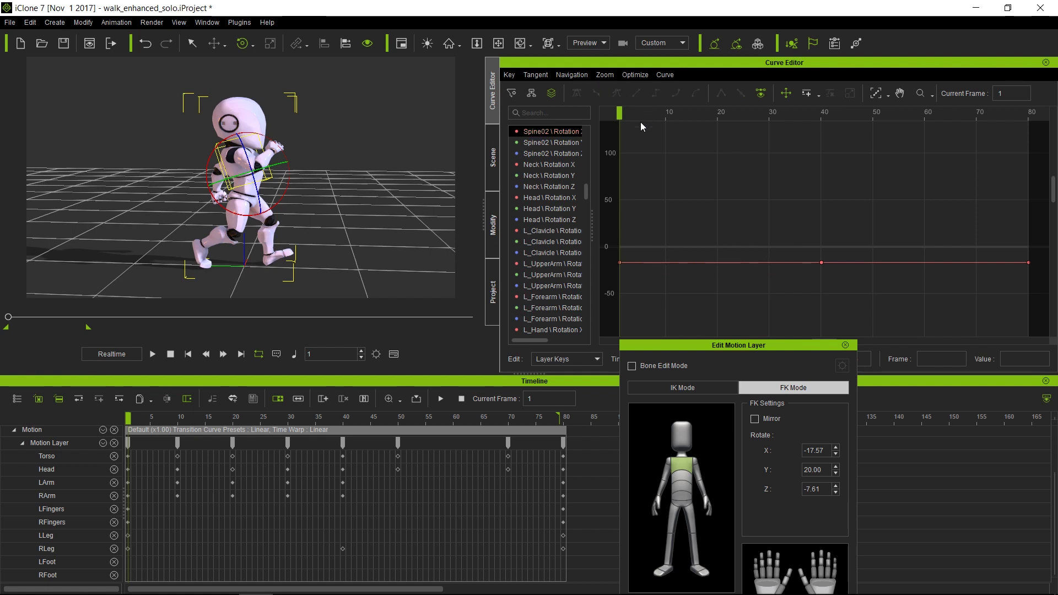
click(717, 114)
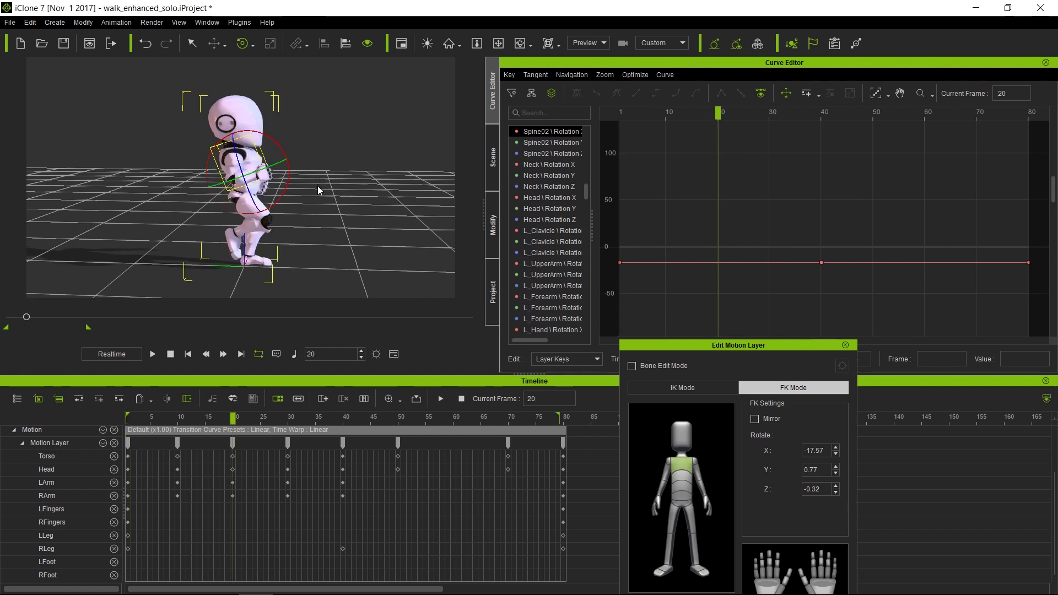
Step: Insert a Spine02 Rotation X key at frame 20 and raise it to about 1.86
scroll(302, 175, up, 3)
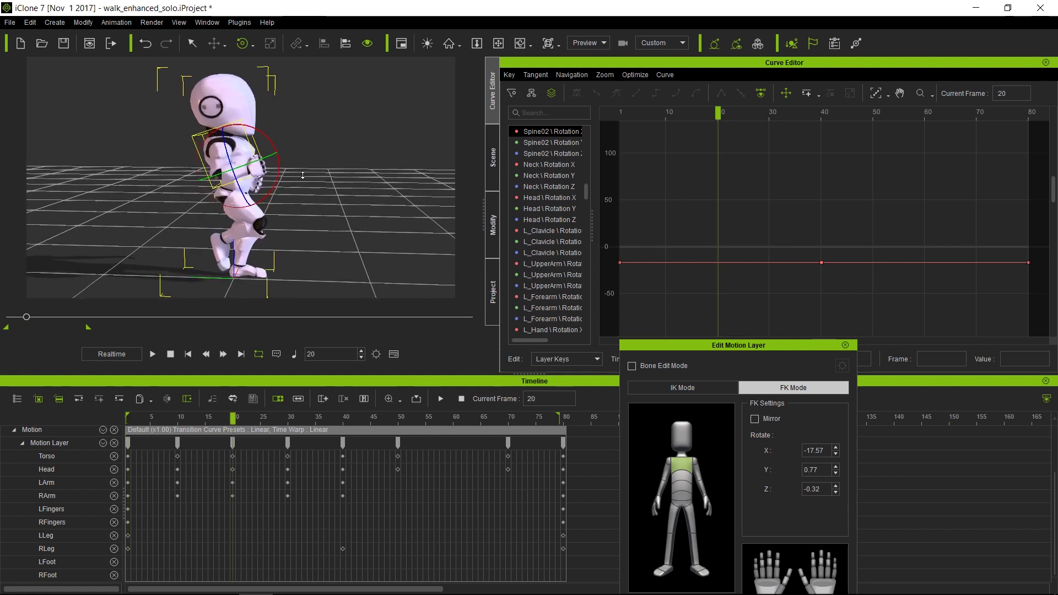
right_drag(337, 177, 358, 157)
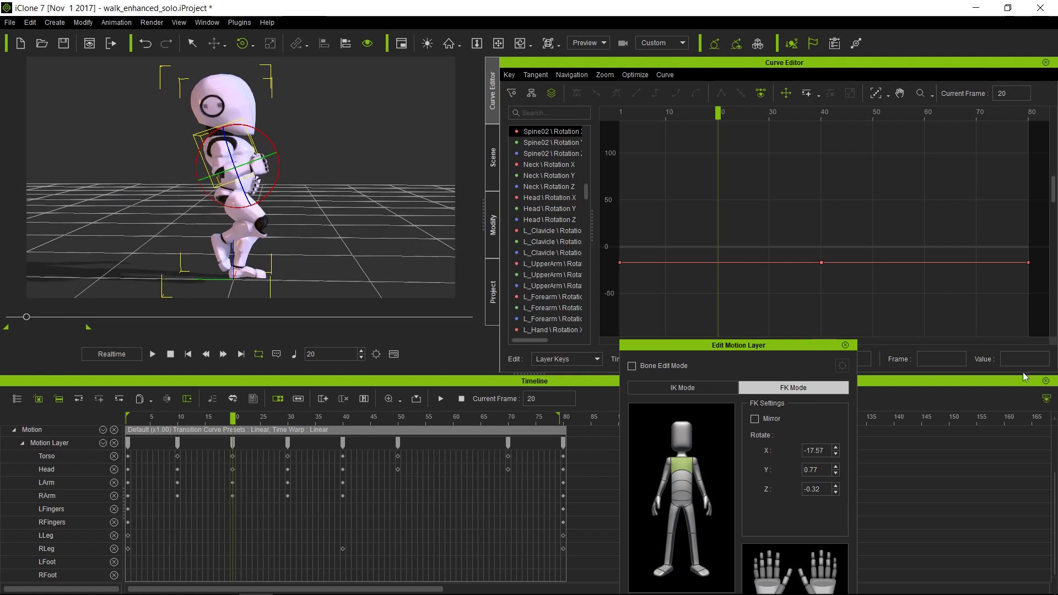
click(1046, 398)
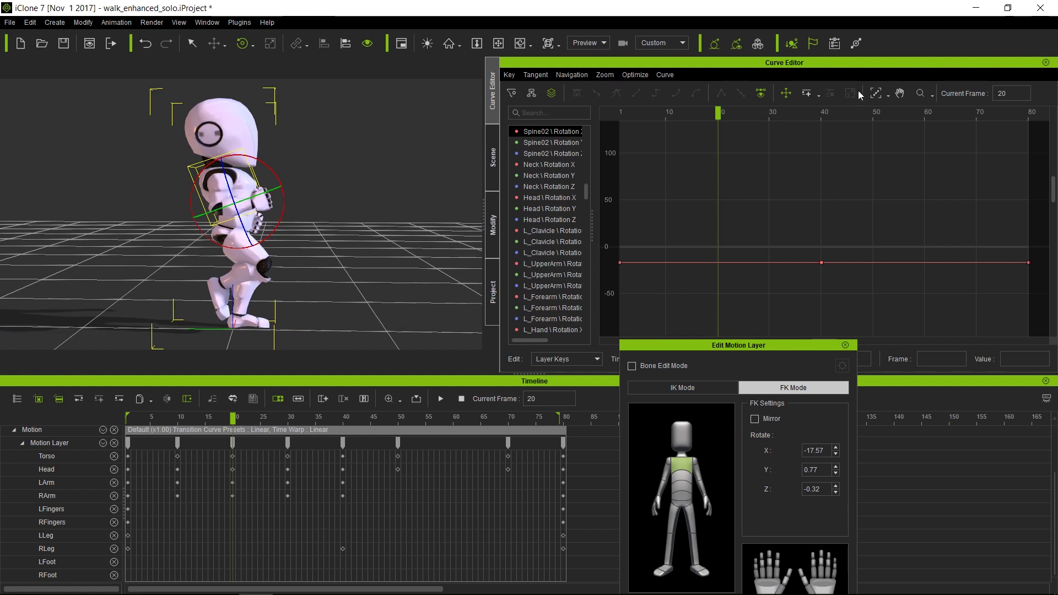
click(807, 94)
drag(719, 263, 718, 246)
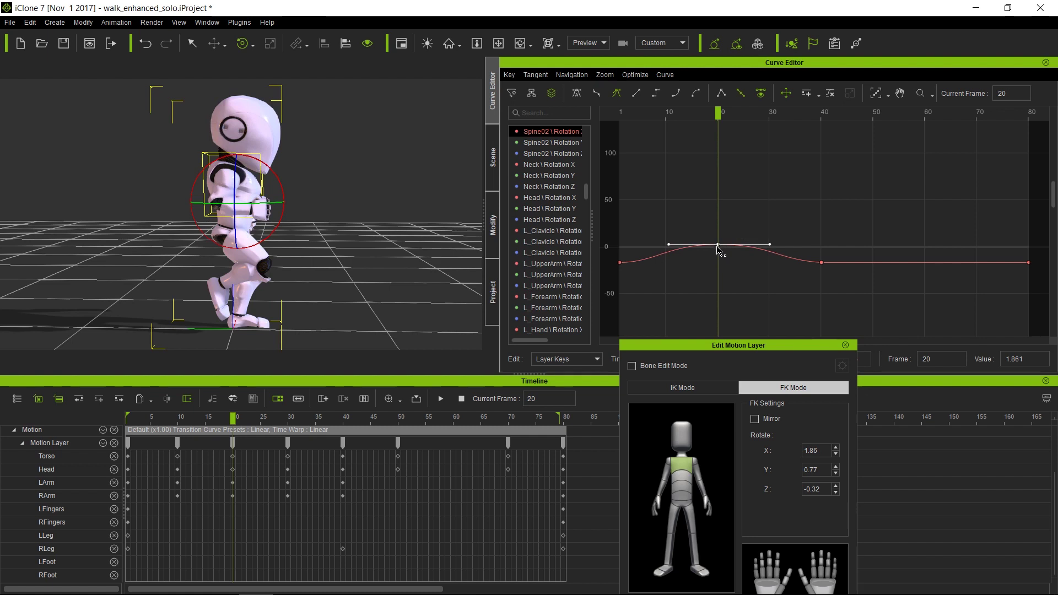
click(925, 114)
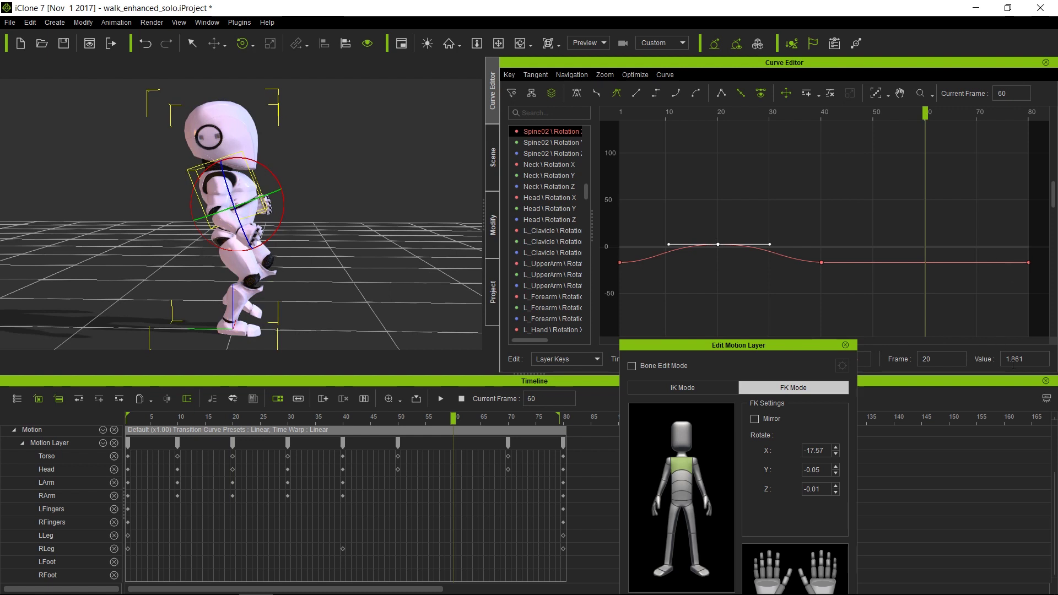
Step: Insert a Spine02 key at frame 60 and set its value to 1.861
drag(1024, 362, 1002, 363)
click(894, 185)
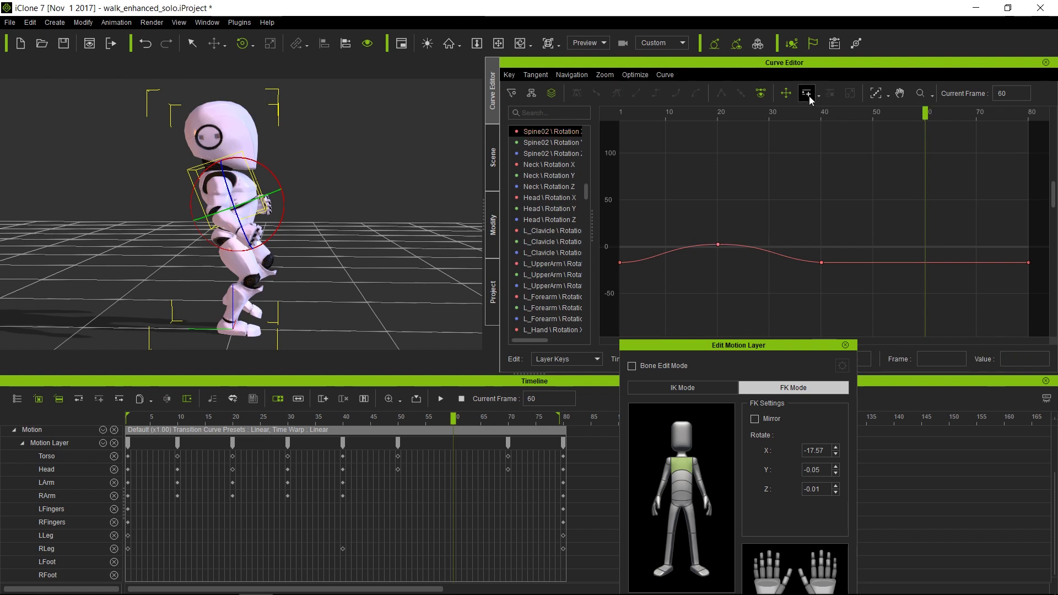
click(925, 263)
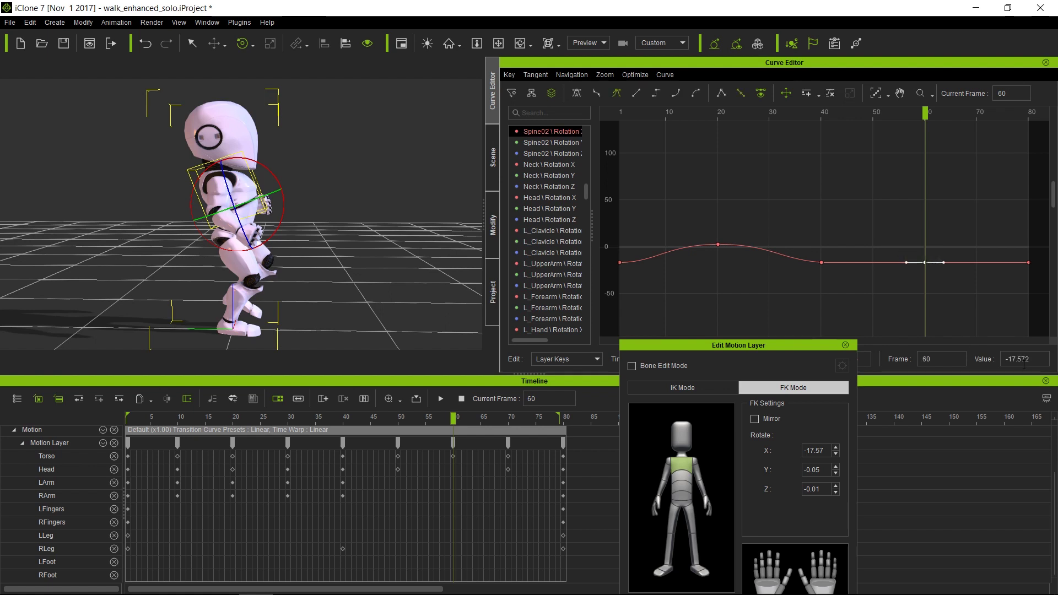
drag(1029, 359, 999, 361)
text(1.861)
key(Return)
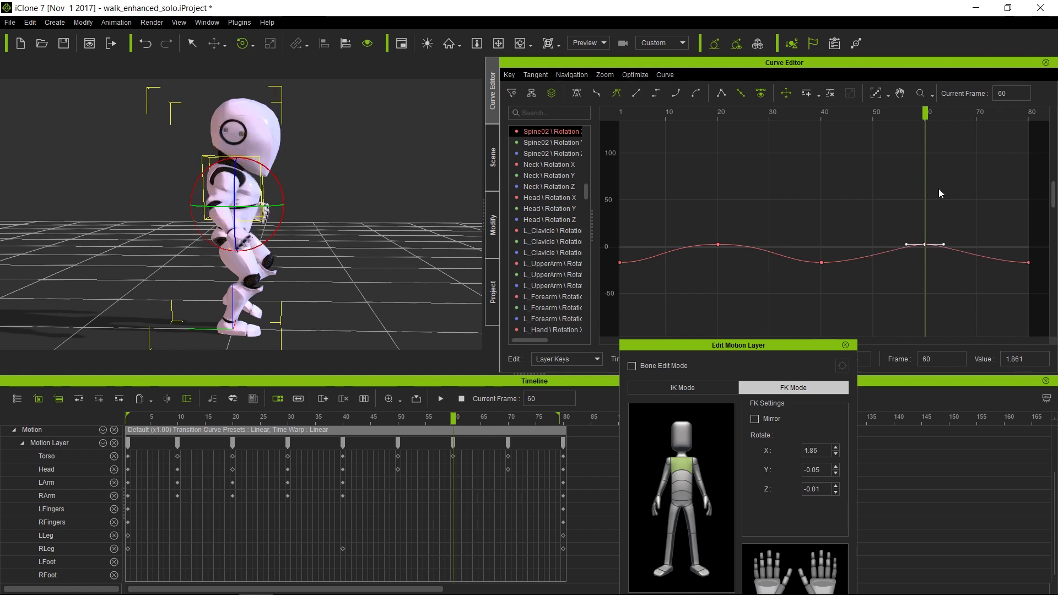
Step: Flatten the tangents of the frame-20 and frame-60 peak keys, then zoom the graph out vertically
click(876, 93)
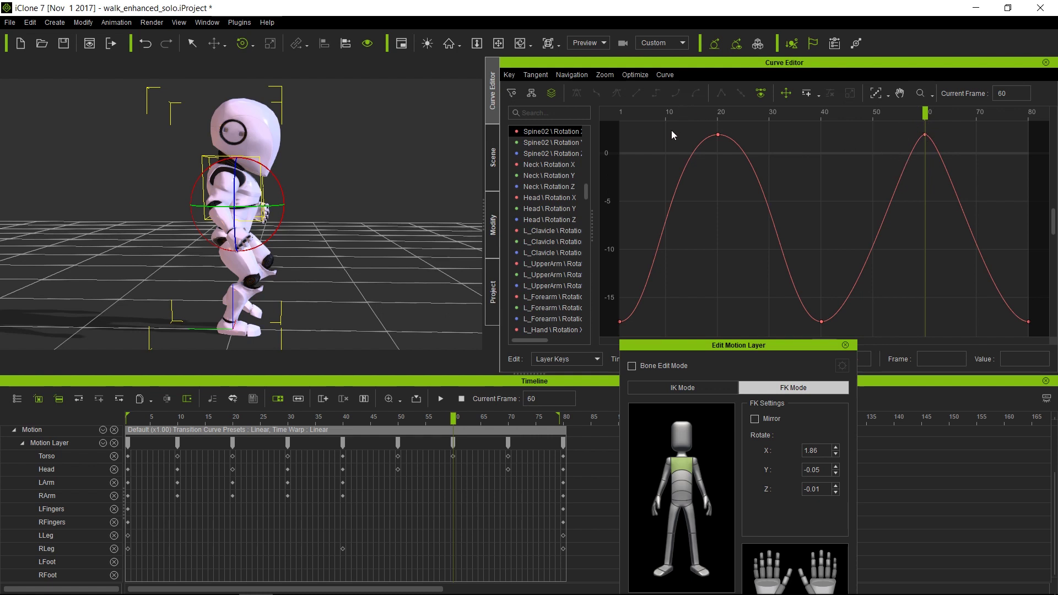
drag(671, 130, 970, 166)
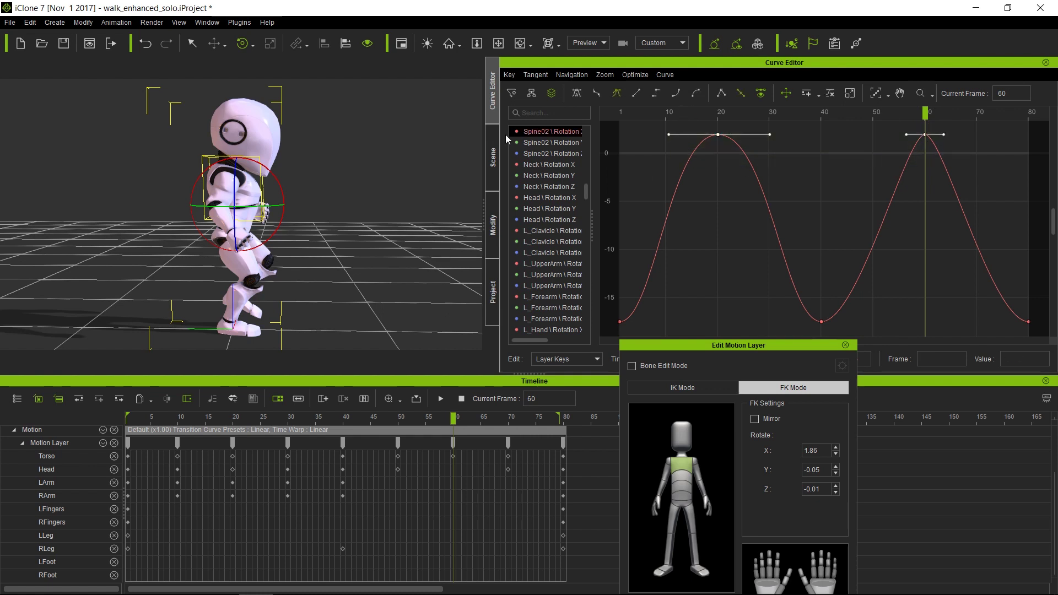
click(576, 94)
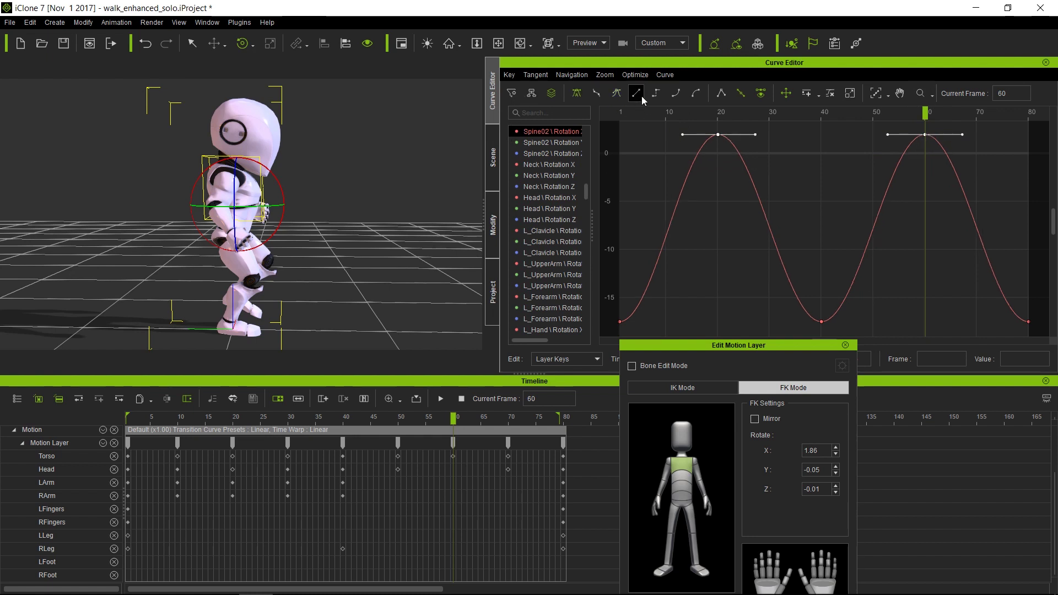
click(930, 95)
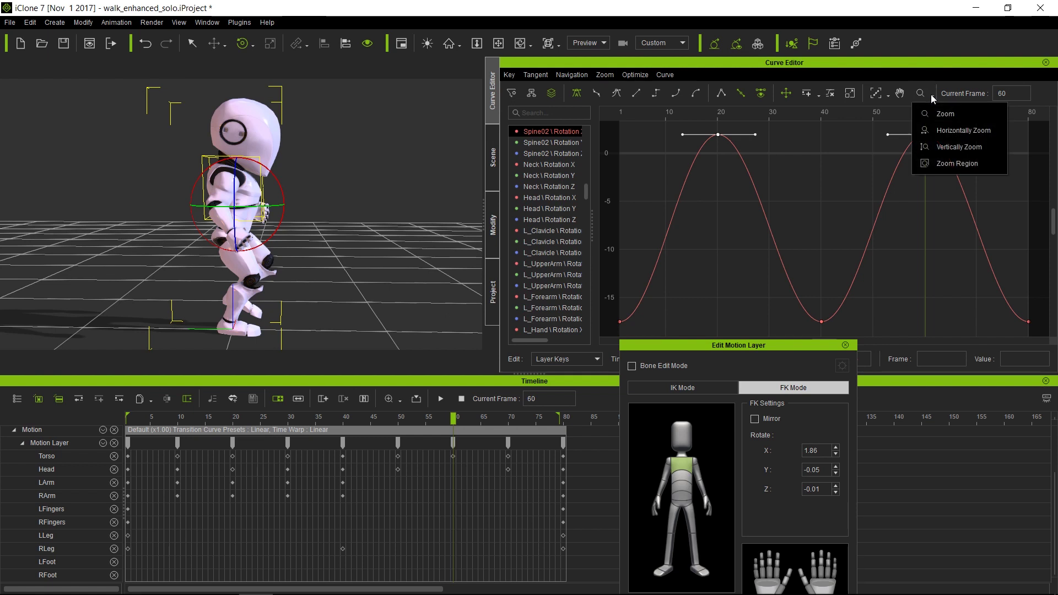
click(940, 147)
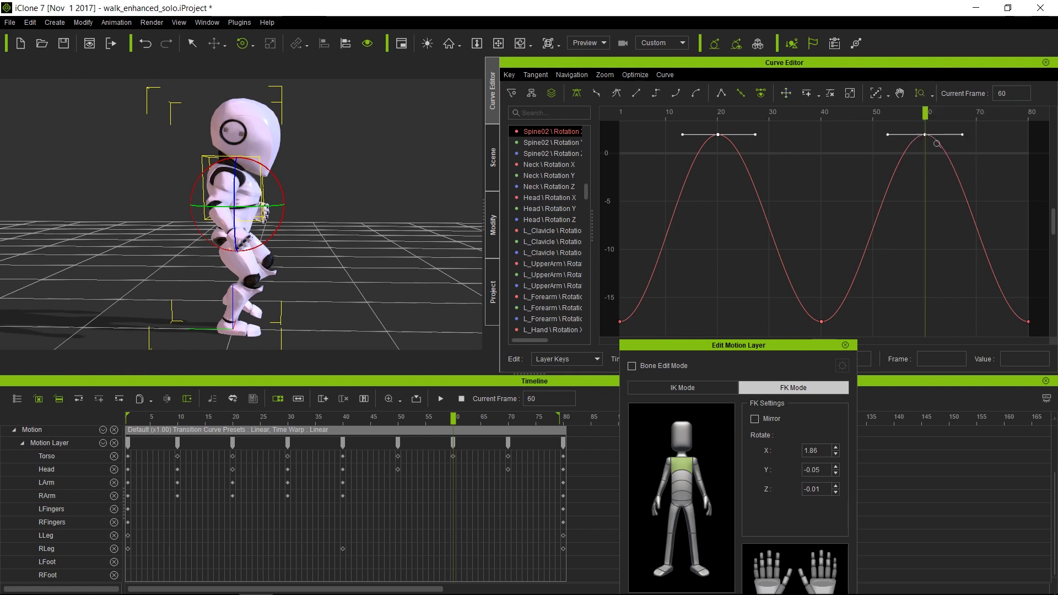
drag(880, 160, 885, 364)
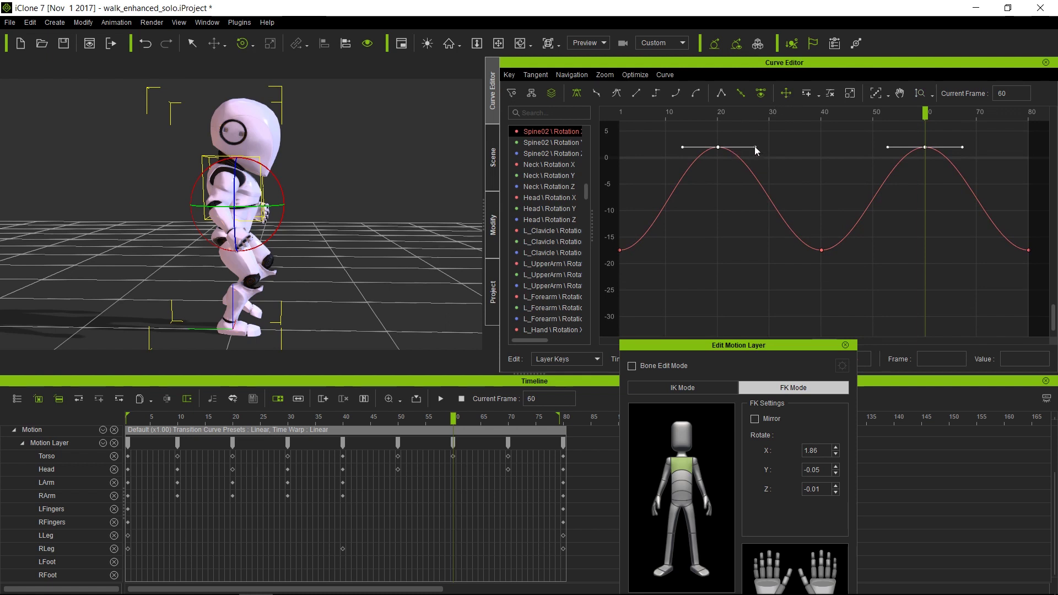
Step: Tilt the peak keys' tangents up and the frame-40 key's tangent down, then preview the walk
drag(754, 147, 760, 121)
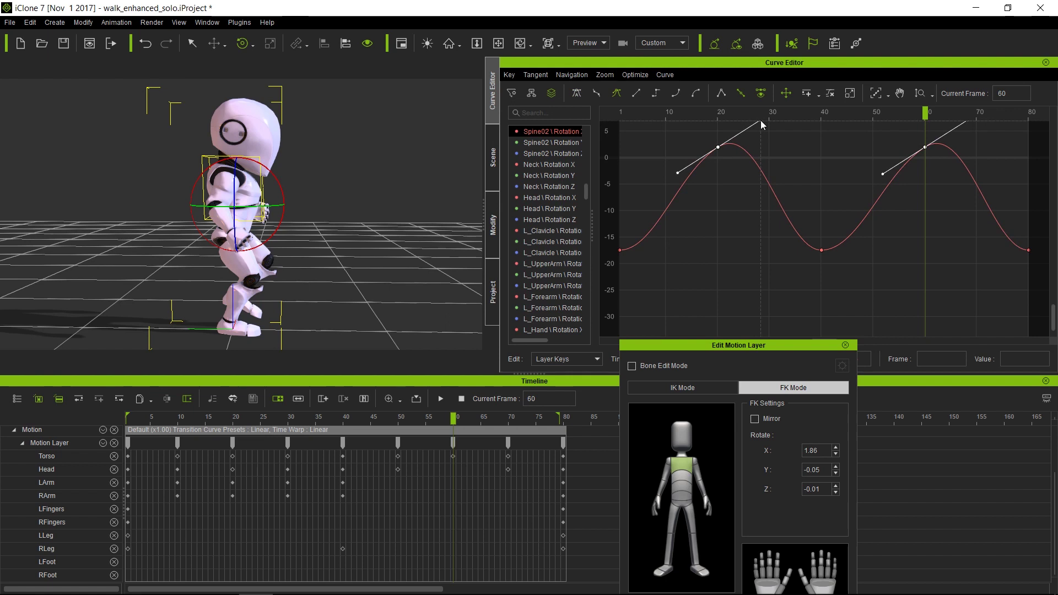
click(821, 251)
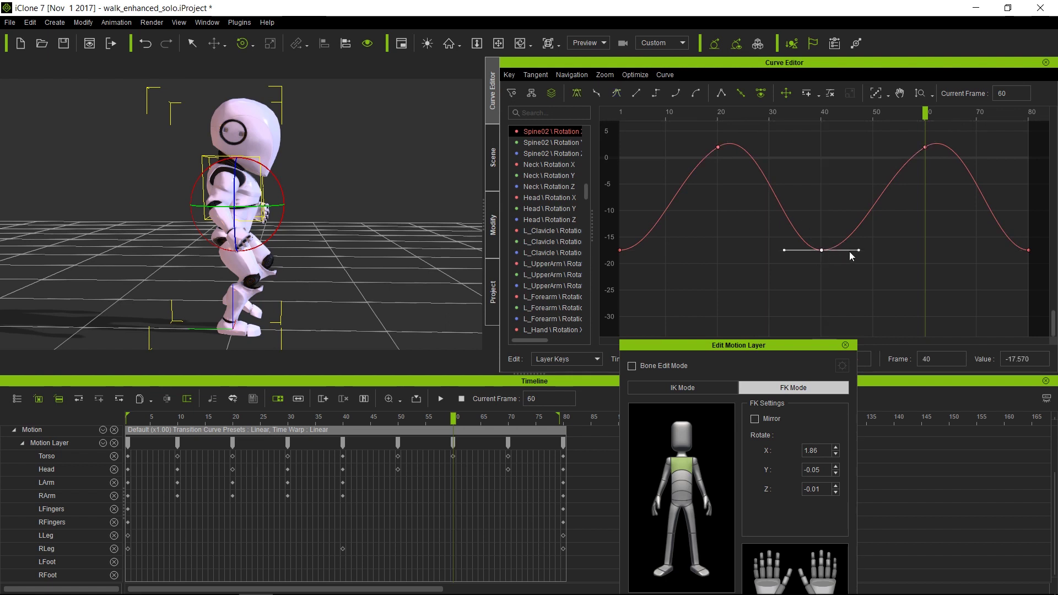
drag(860, 251, 894, 262)
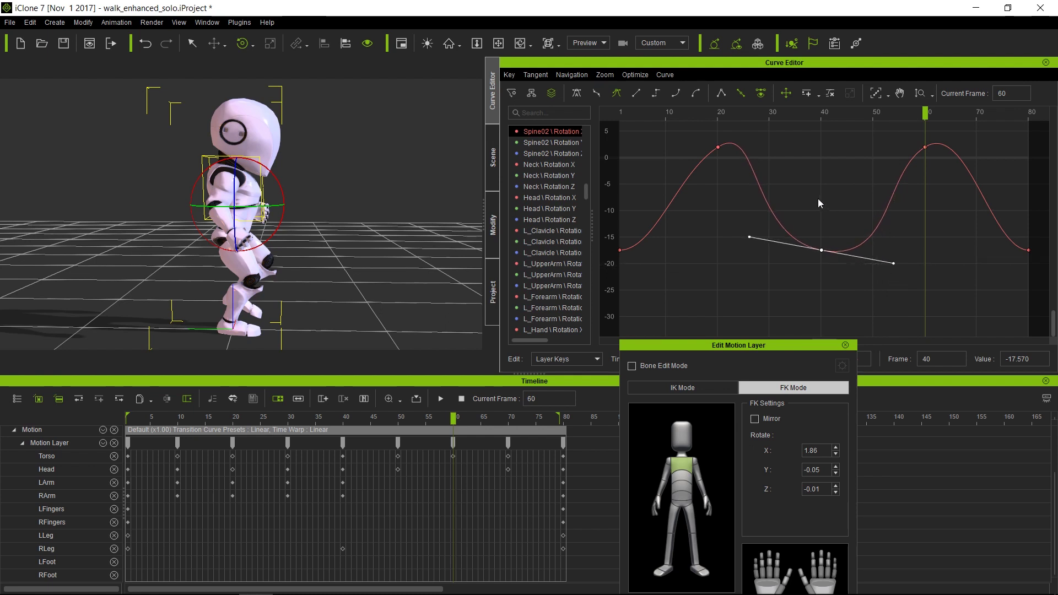
key(space)
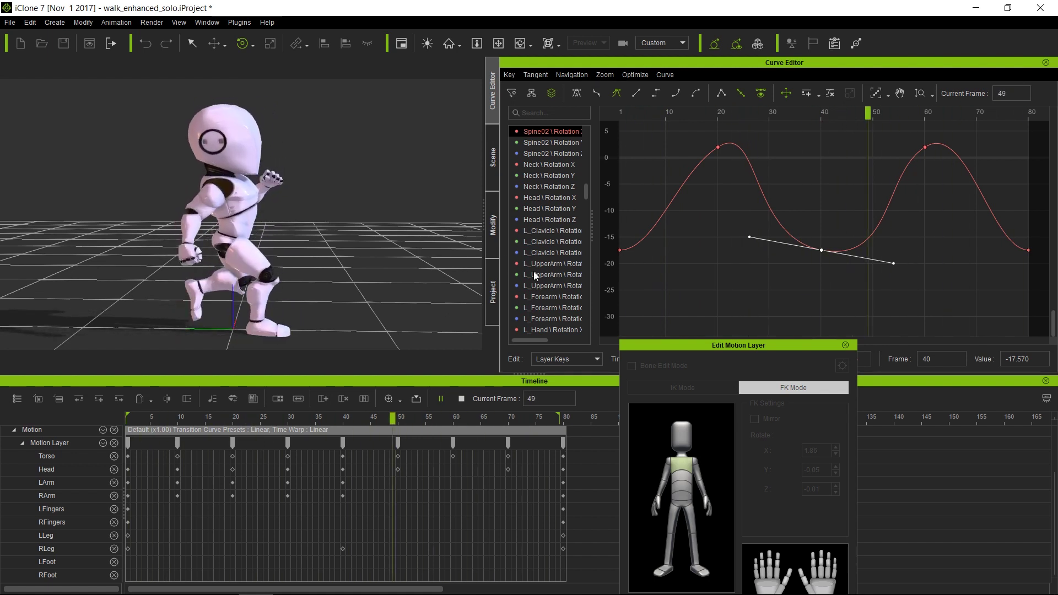
key(space)
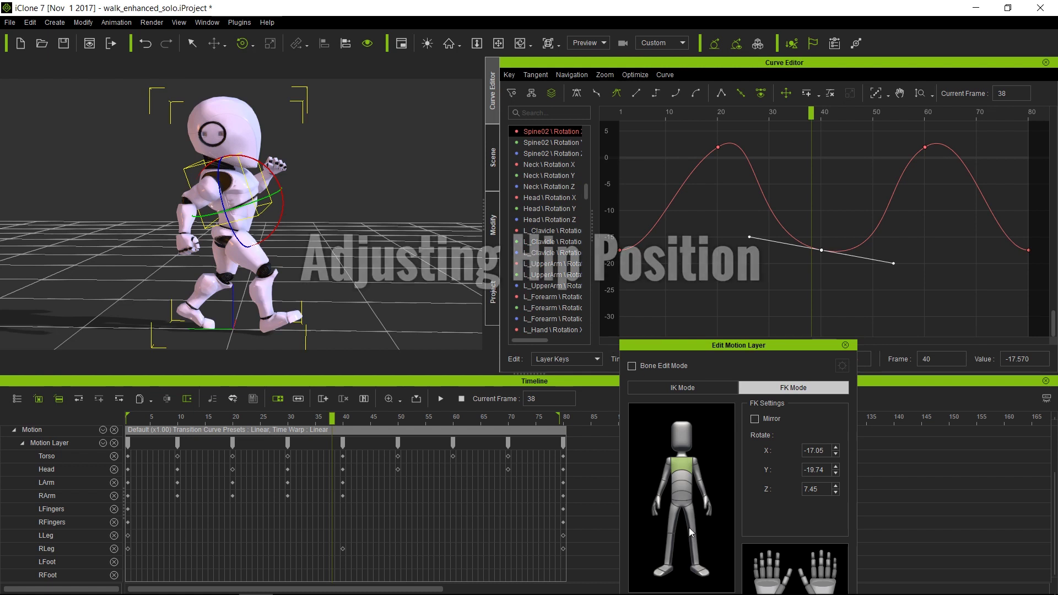
Step: Drag the Hips Position Y curve down to about -19.5 across the walk and preview it
click(685, 499)
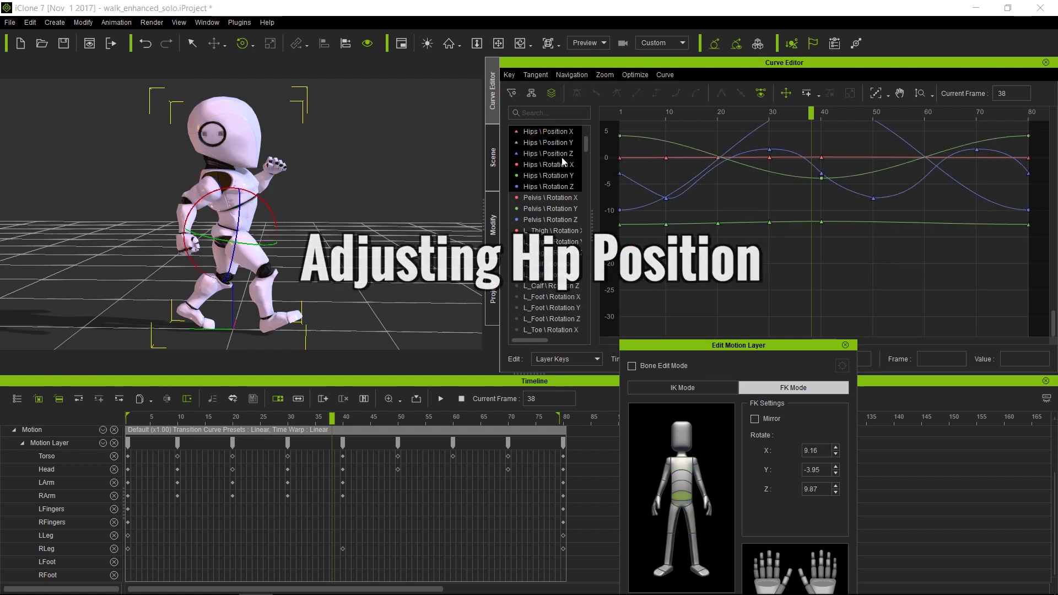
click(559, 143)
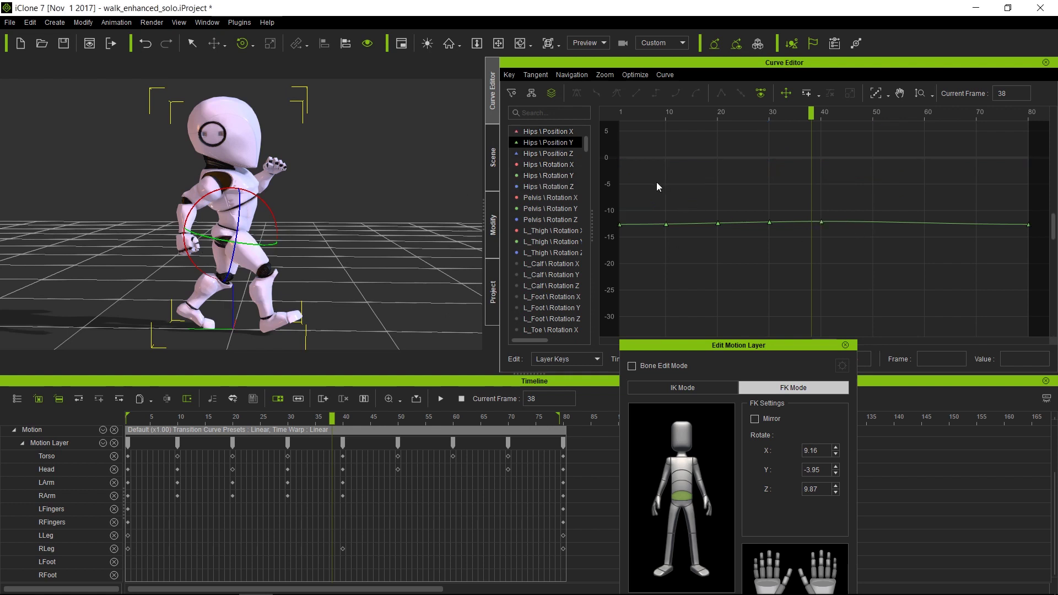
drag(656, 183, 795, 252)
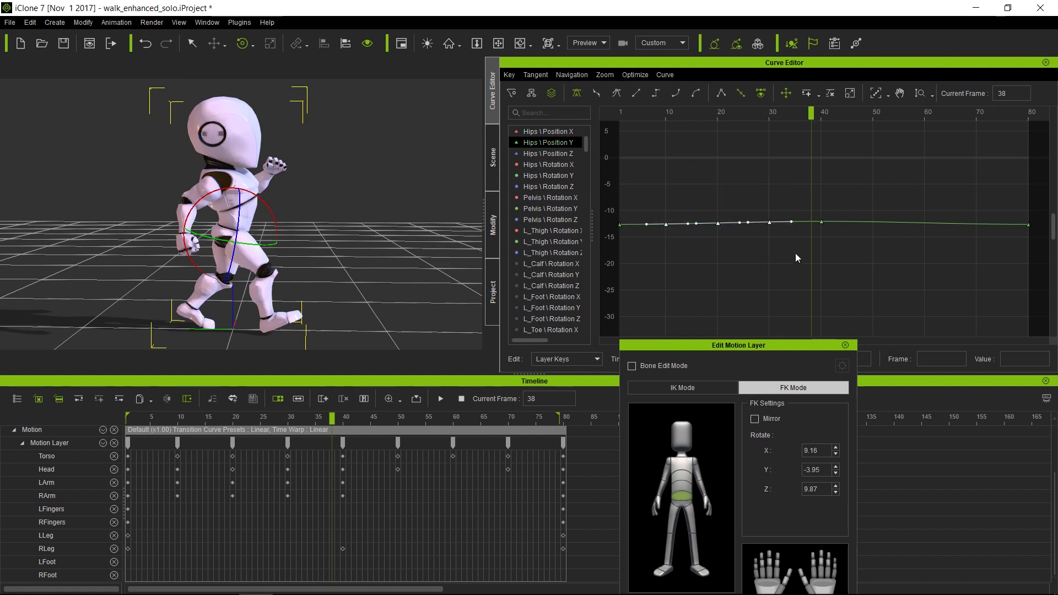
key(Delete)
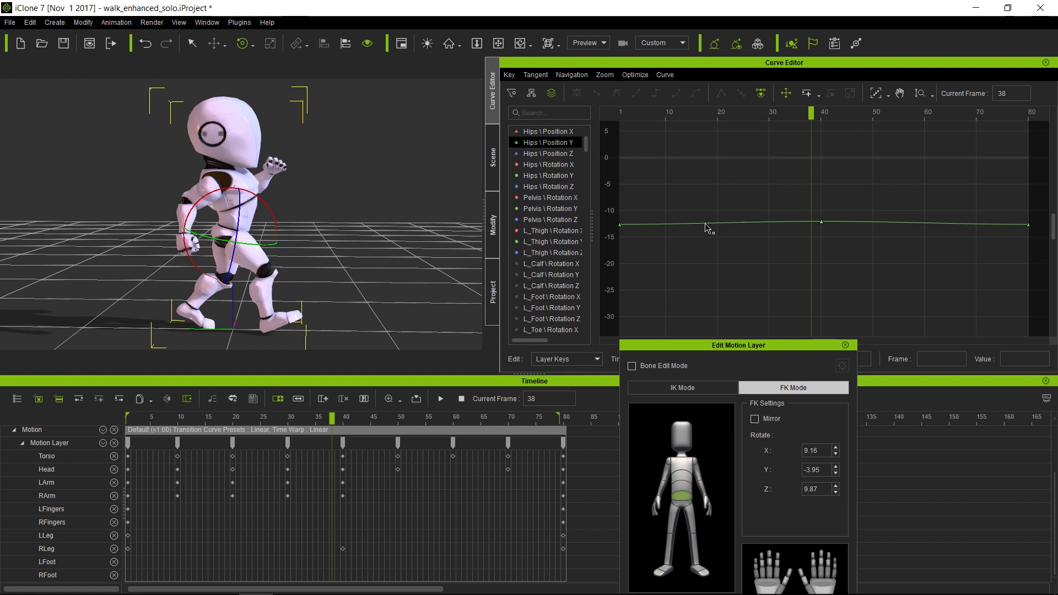
key(ctrl+z)
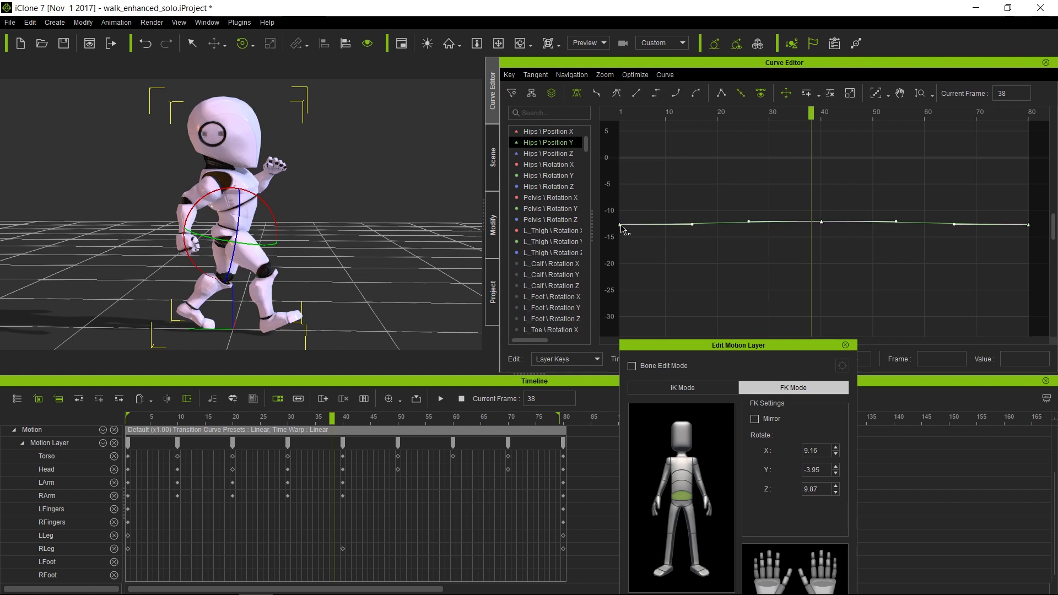
drag(621, 224, 626, 266)
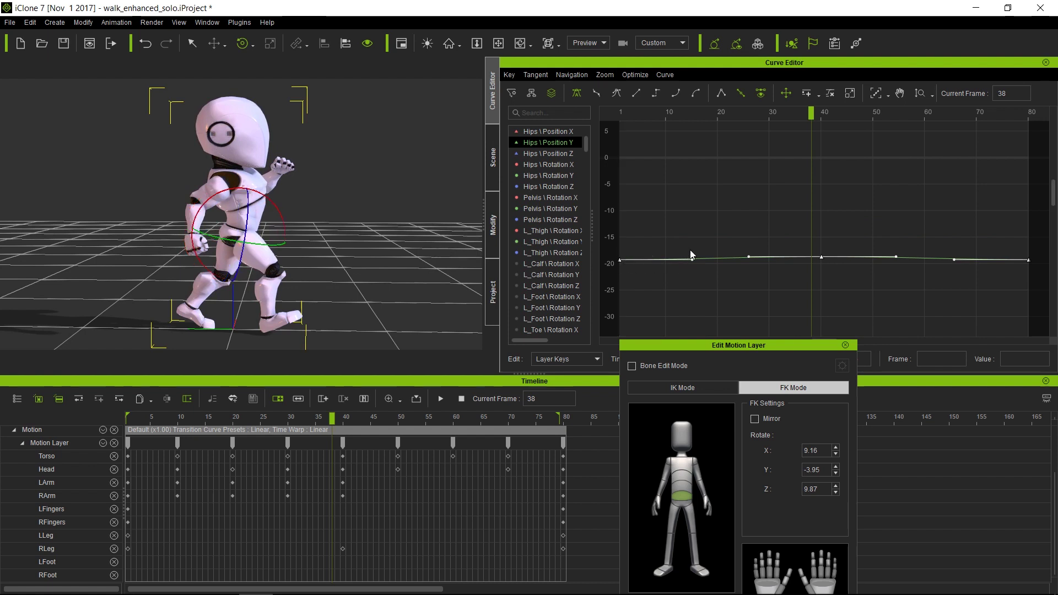
key(space)
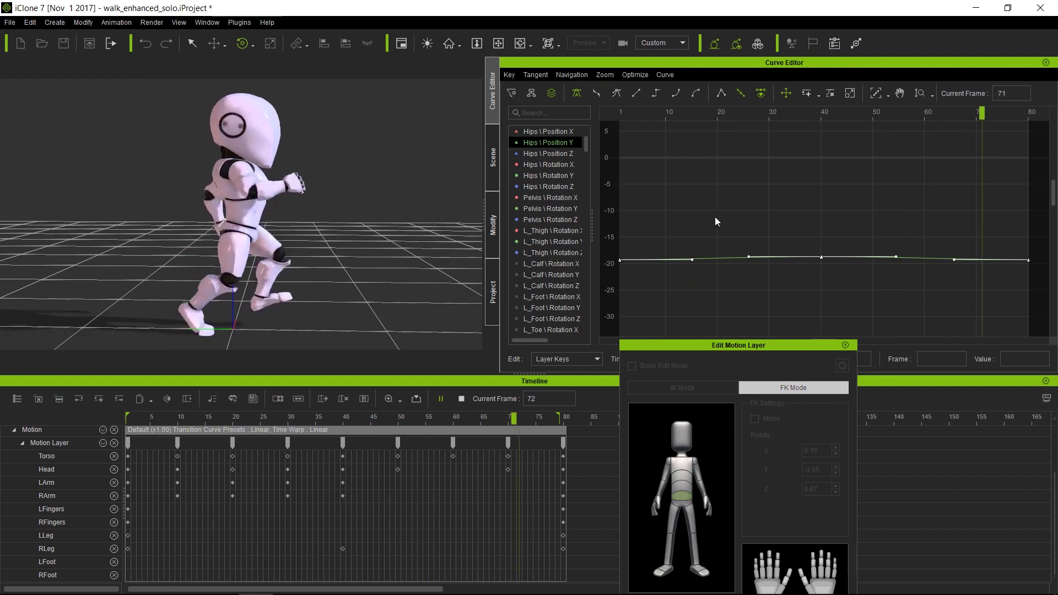
key(space)
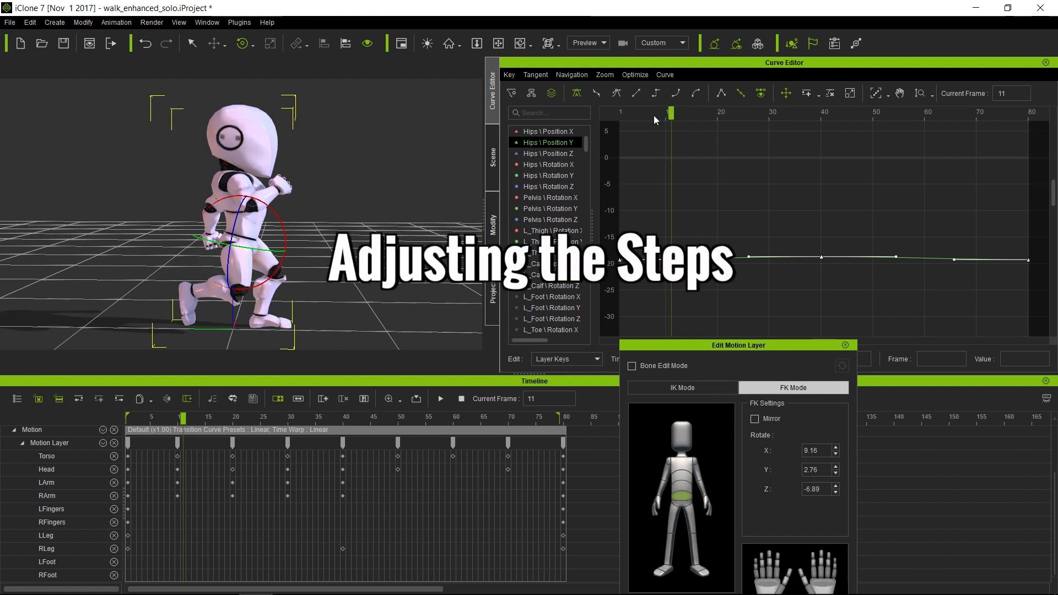
Step: Select Dummy_R_Foot and lift the right foot higher at frame 30
drag(655, 119, 603, 118)
click(492, 157)
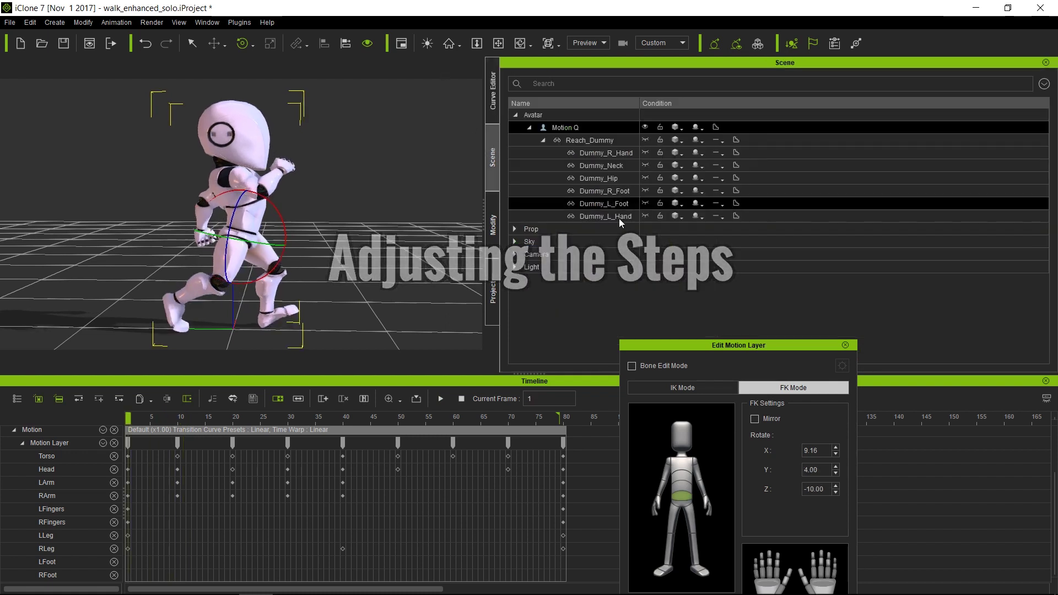
click(845, 344)
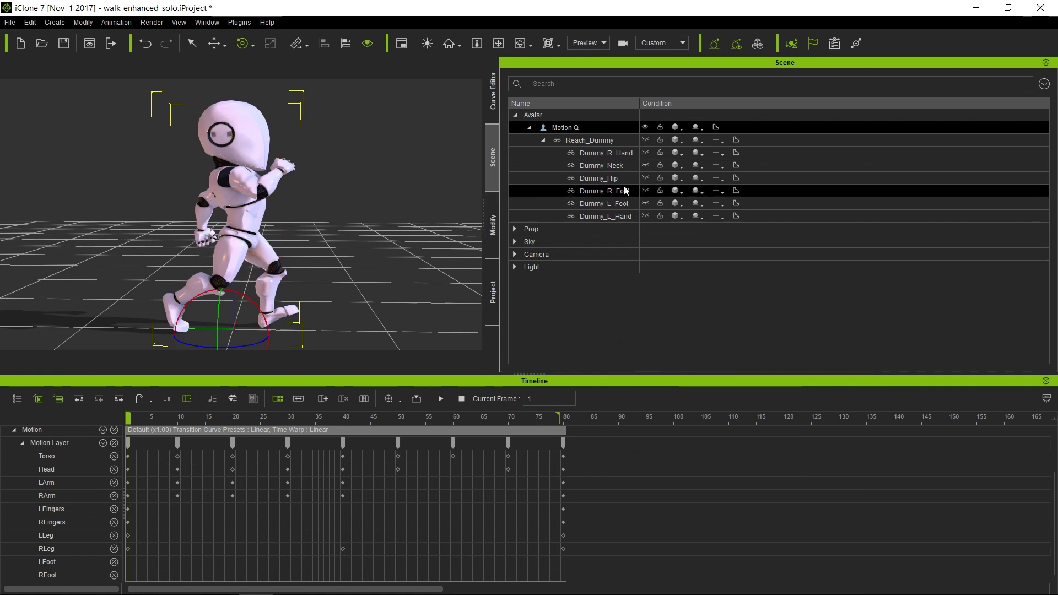
click(647, 188)
drag(139, 418, 287, 420)
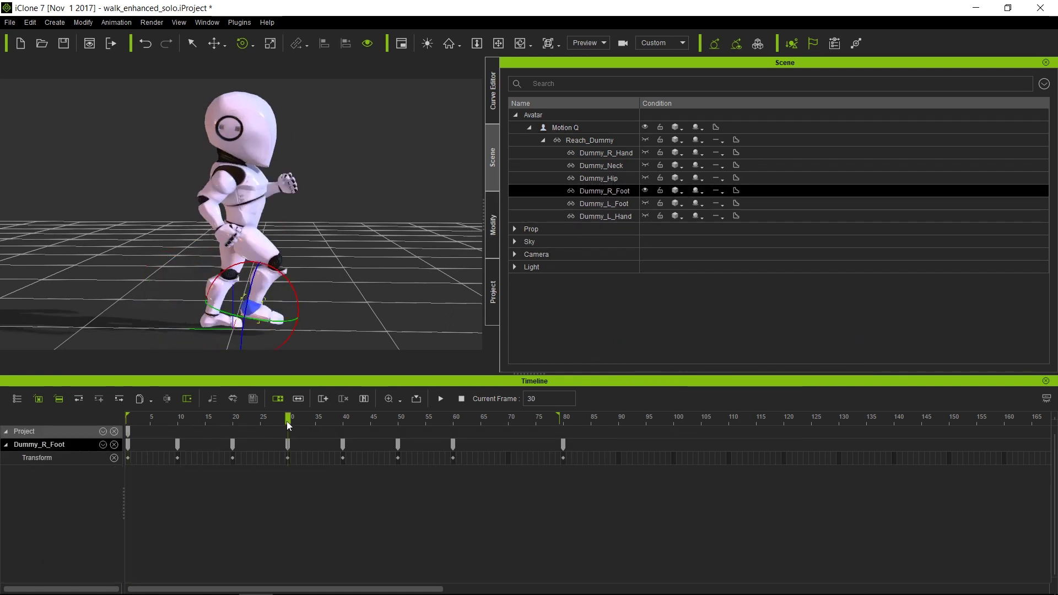
key(w)
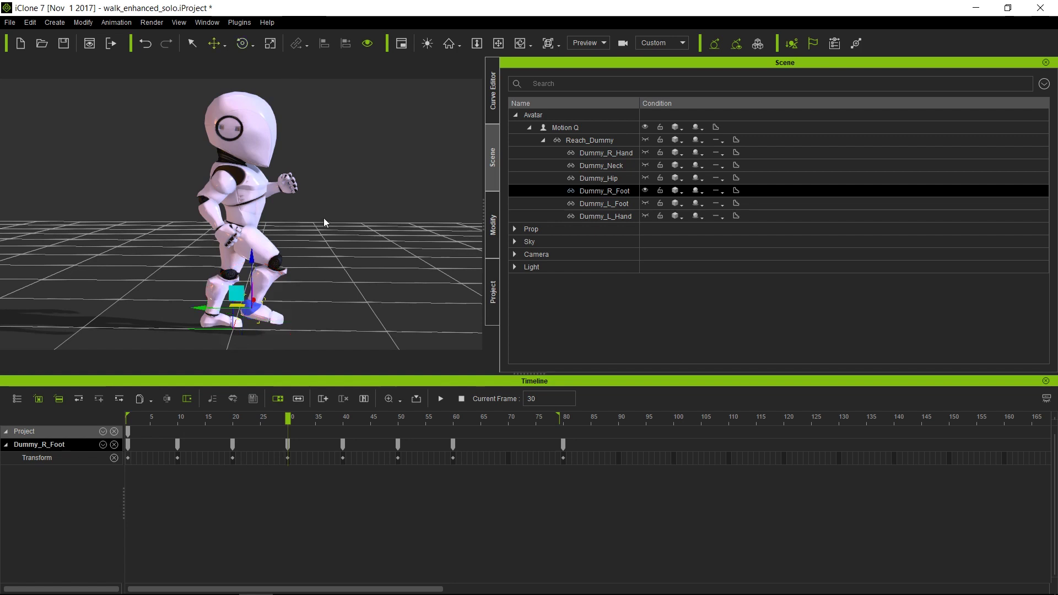
drag(236, 301, 253, 269)
Step: Delete the right foot's frame-20 key and turn the foot slightly at frame 40
key(e)
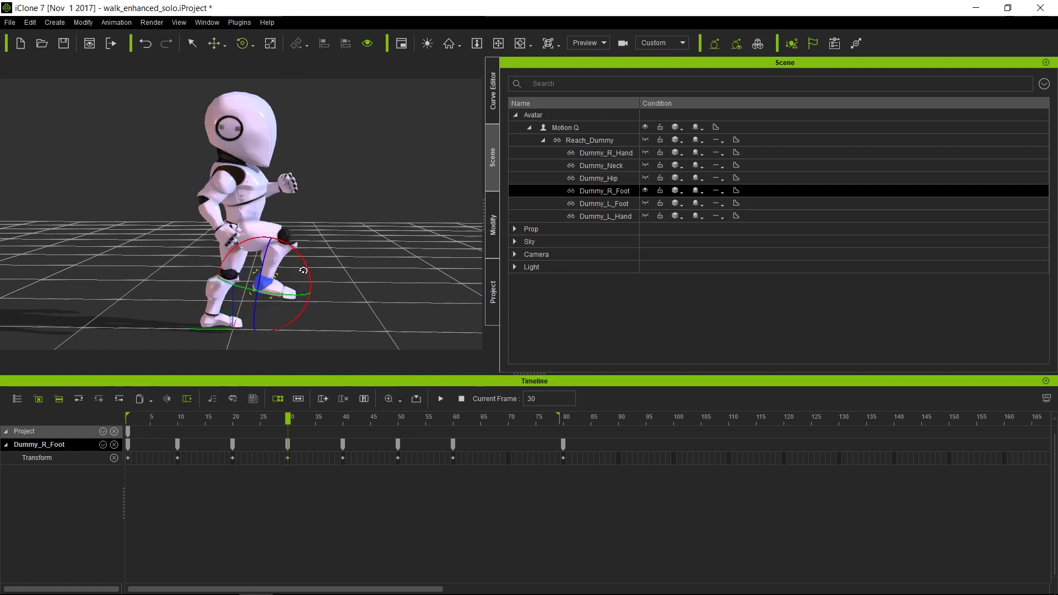
click(233, 457)
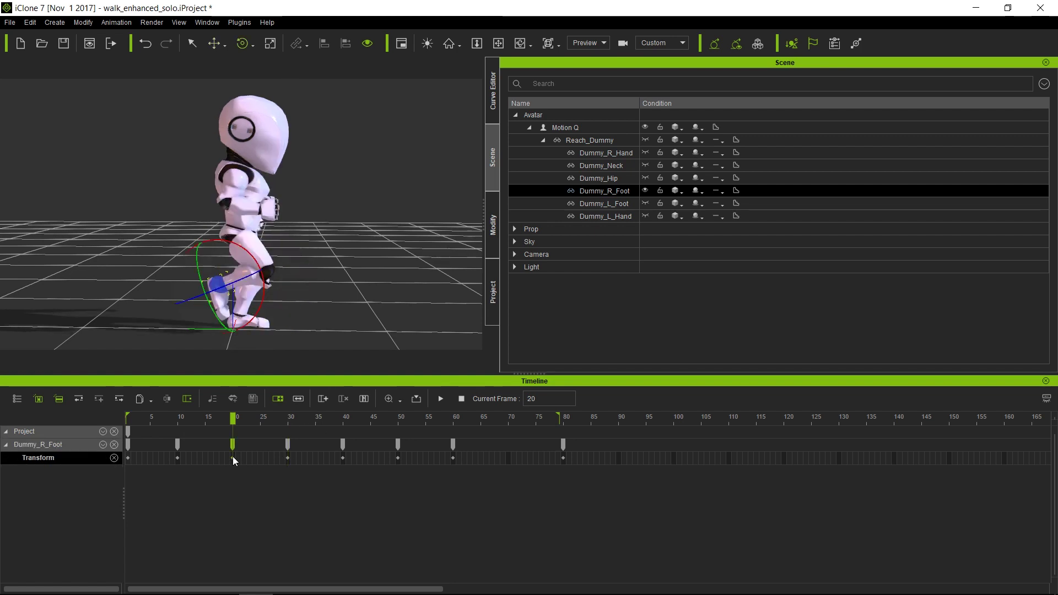
key(Delete)
drag(233, 431, 342, 428)
drag(272, 316, 281, 323)
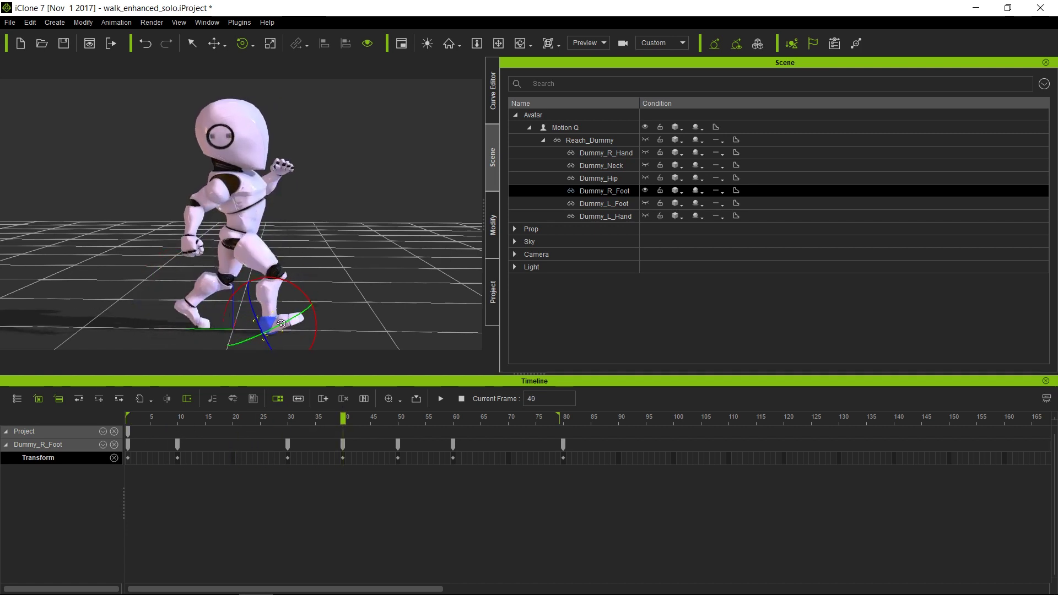
key(w)
drag(186, 418, 508, 423)
right_drag(171, 323, 331, 244)
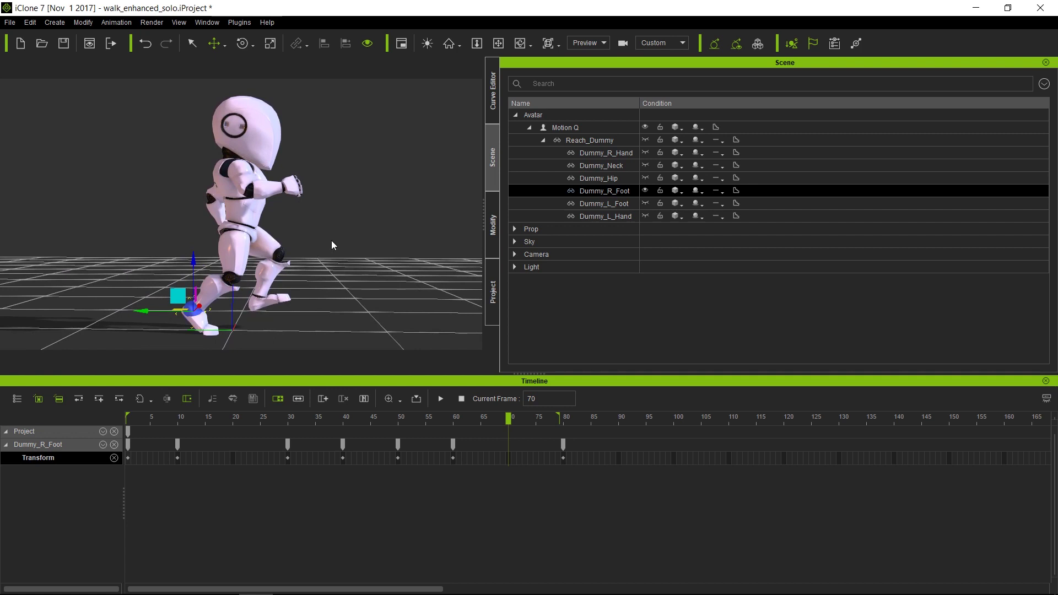
Step: Raise Dummy_L_Foot at frame 70 and delete its frame-60 key
click(645, 205)
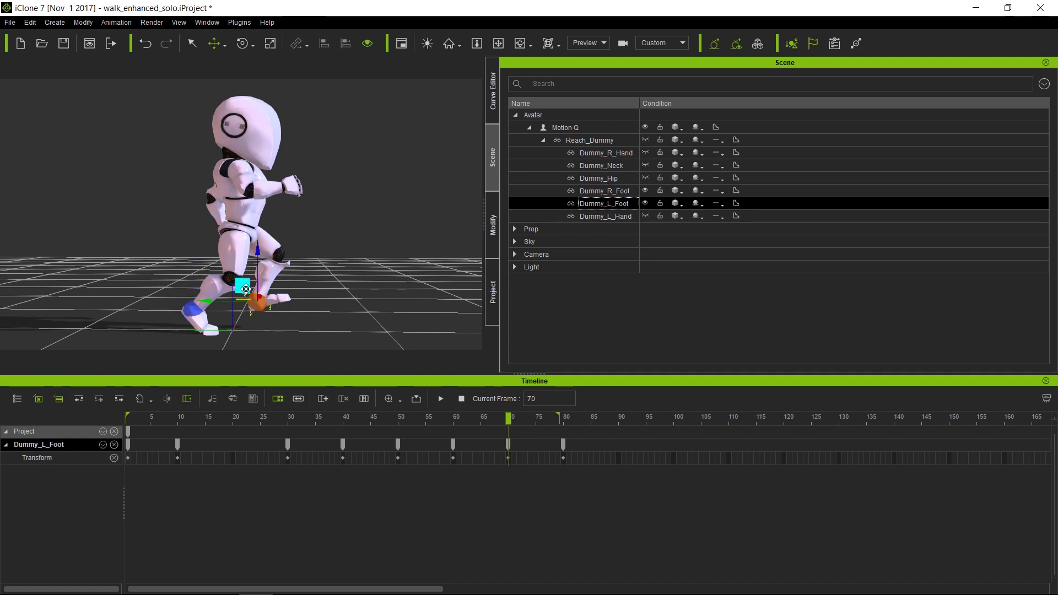
drag(244, 289, 258, 271)
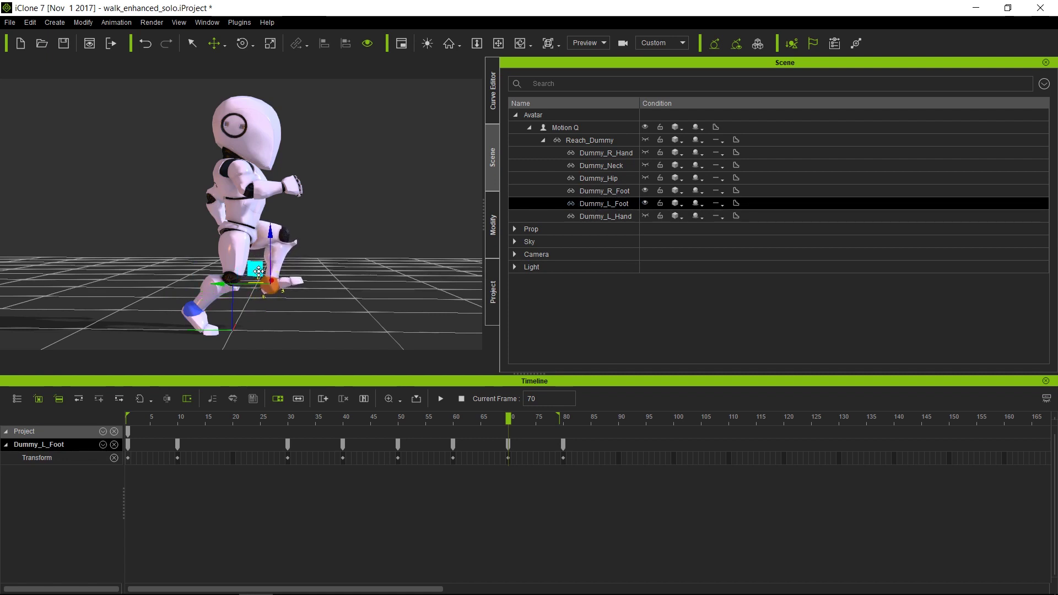
click(453, 458)
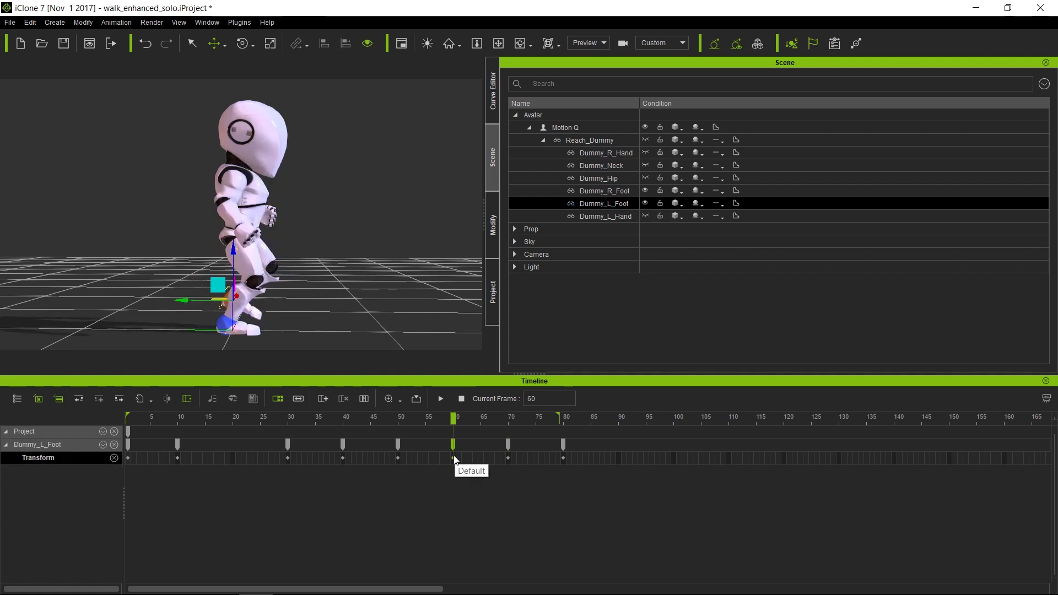
key(Delete)
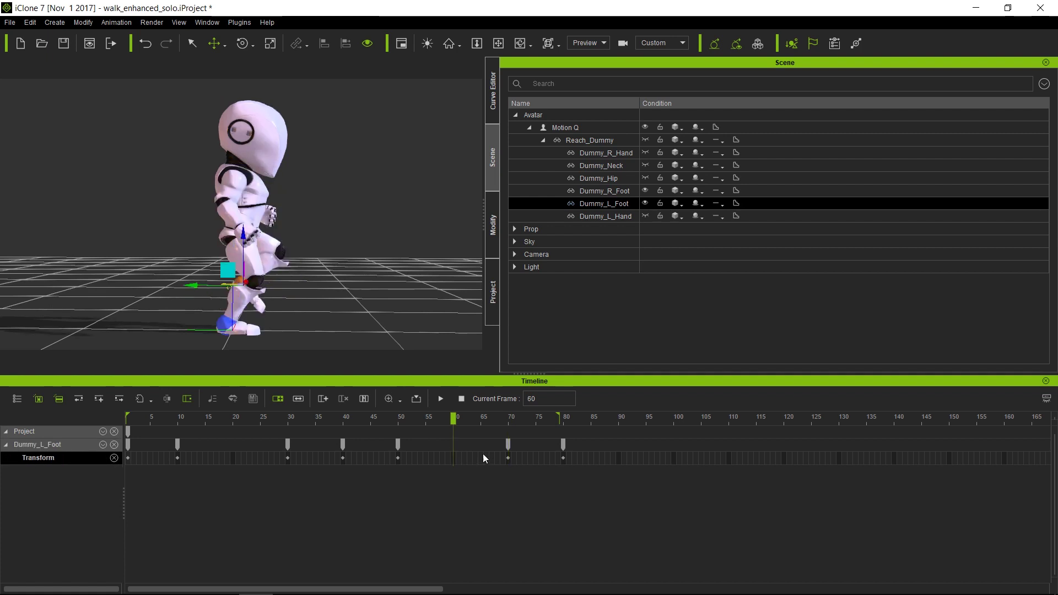
Step: Slide the left foot forward along the ground at the start of the walk
click(398, 419)
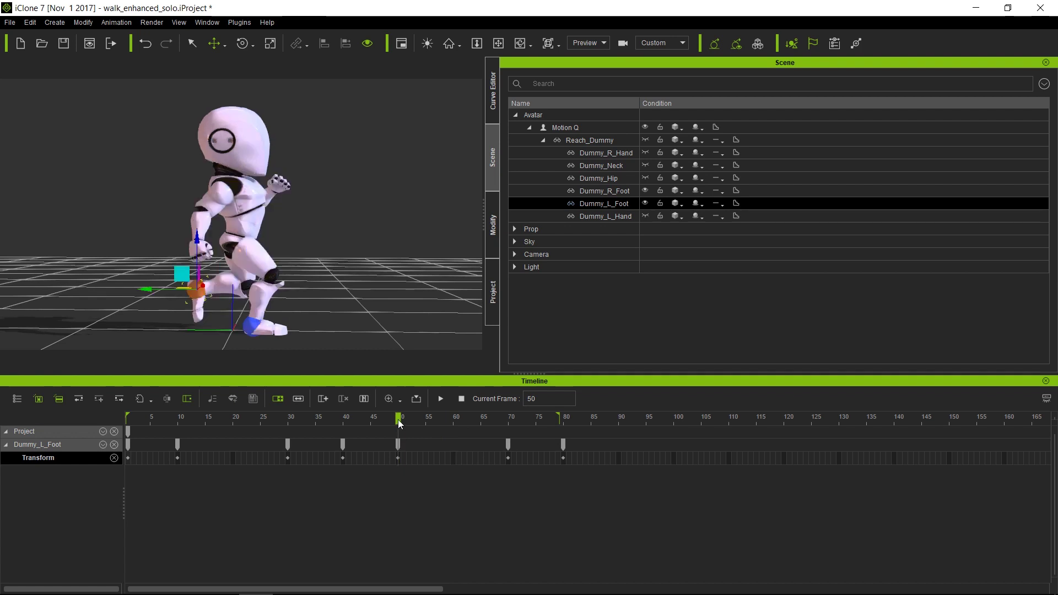
drag(400, 422, 88, 417)
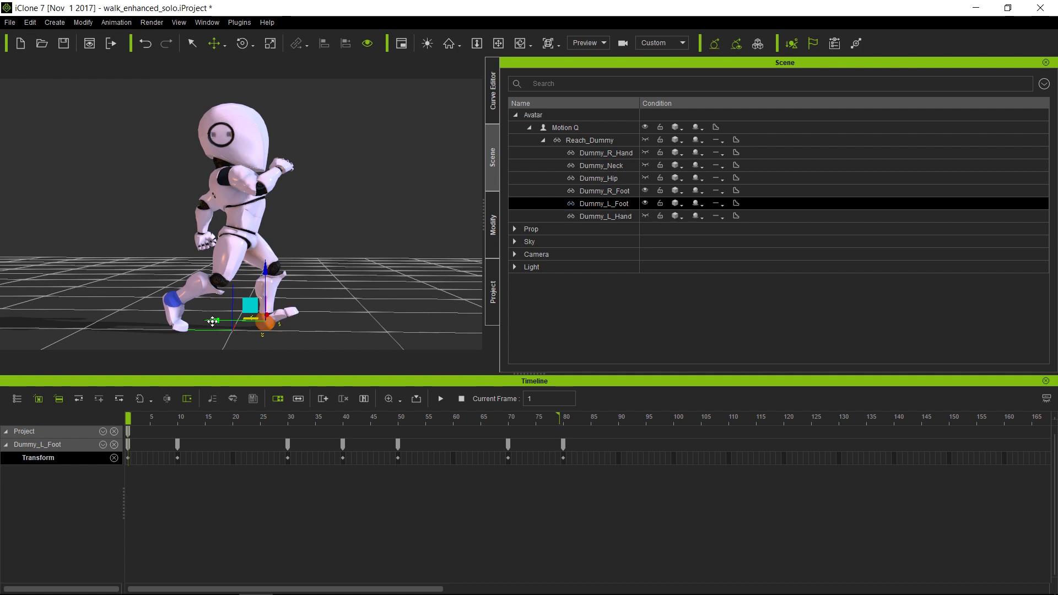
drag(213, 321, 228, 320)
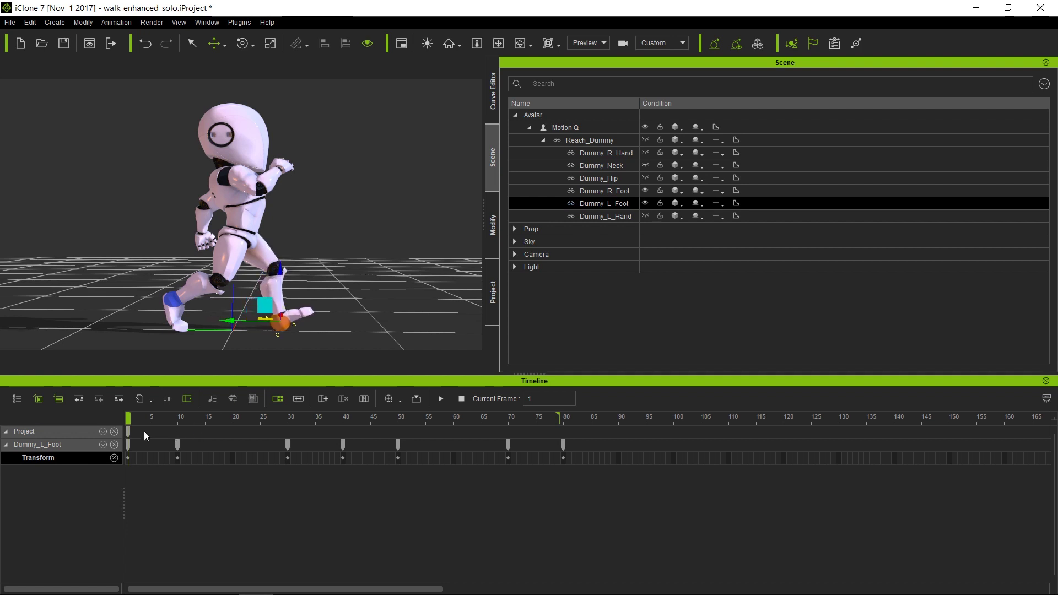
Step: Copy the left foot's frame-1 key and paste it onto frame 80
right_click(129, 457)
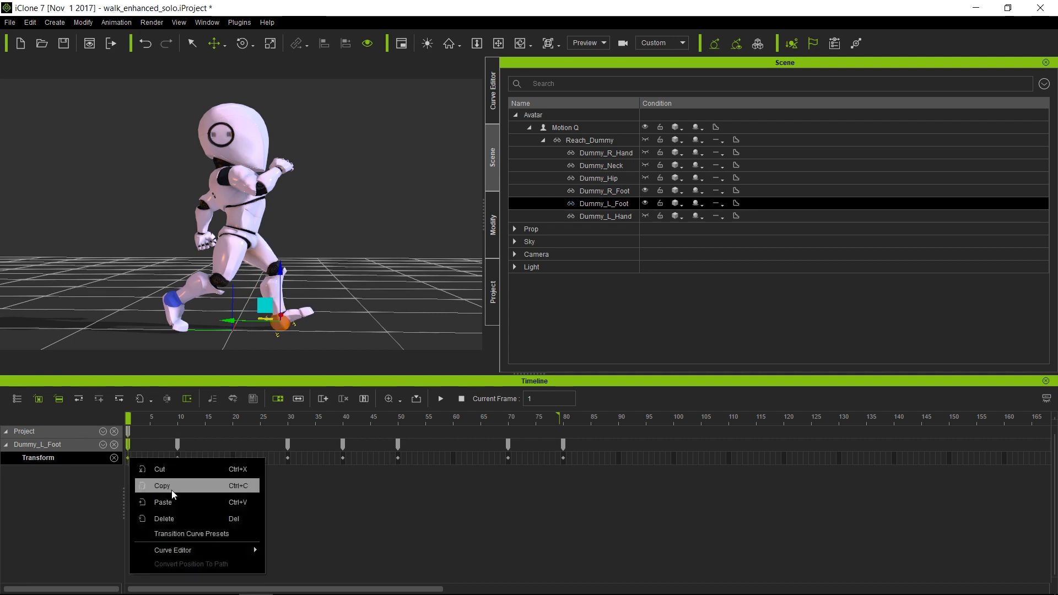
click(172, 487)
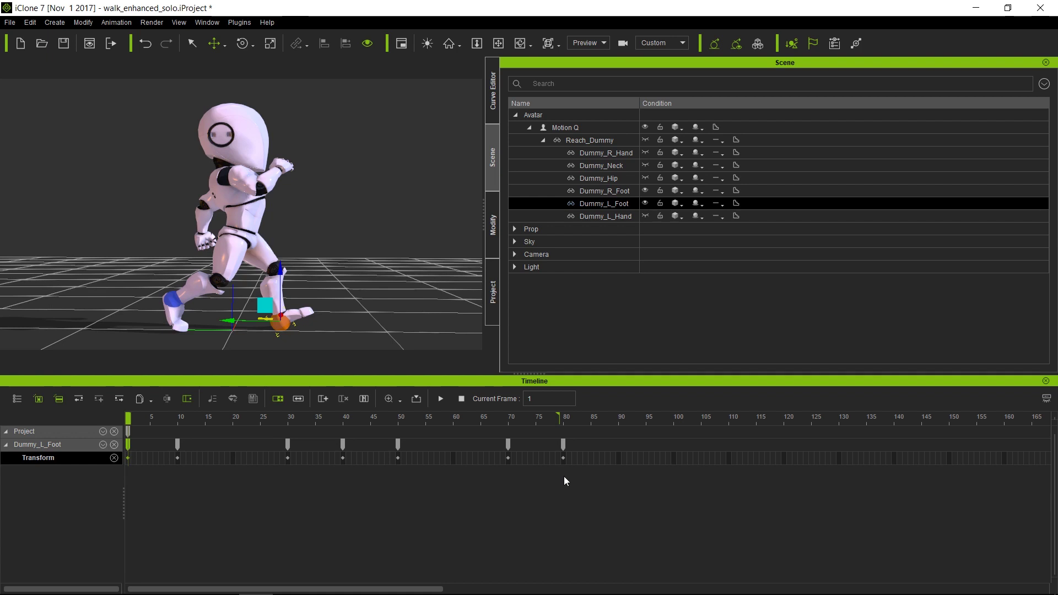
click(563, 458)
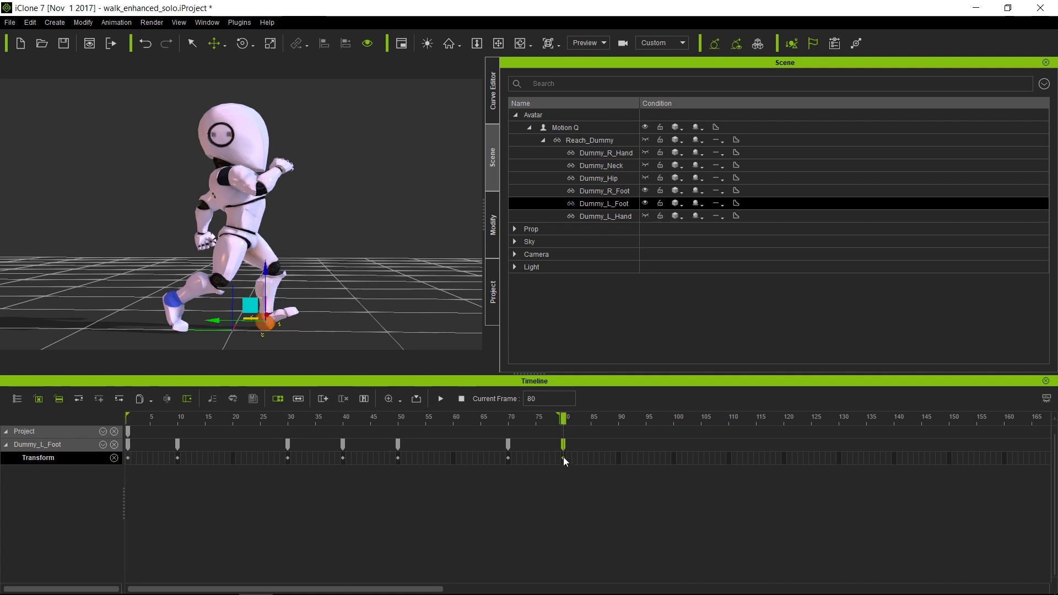
right_click(563, 458)
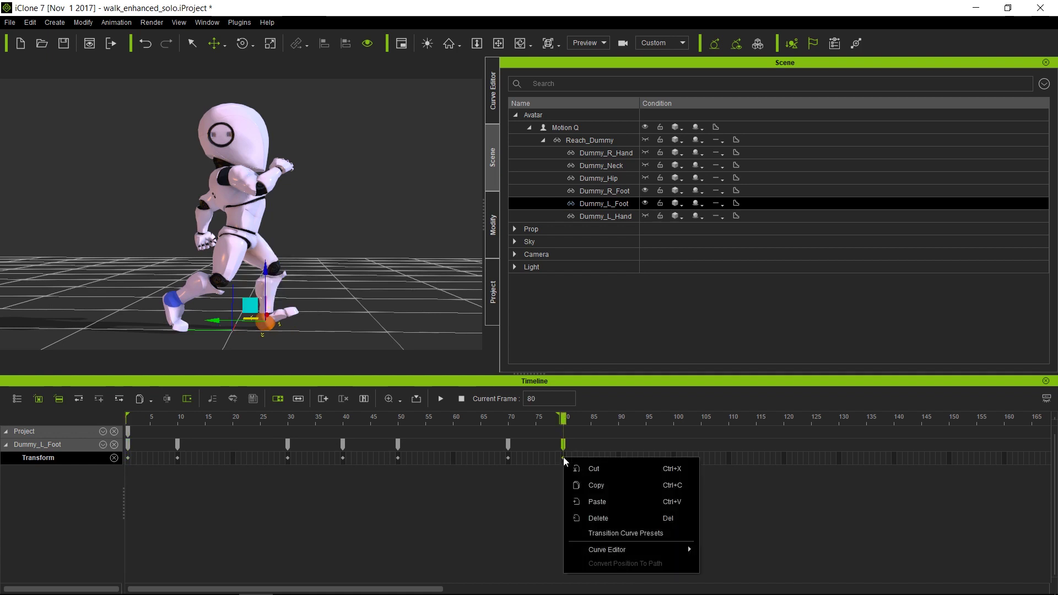
click(600, 501)
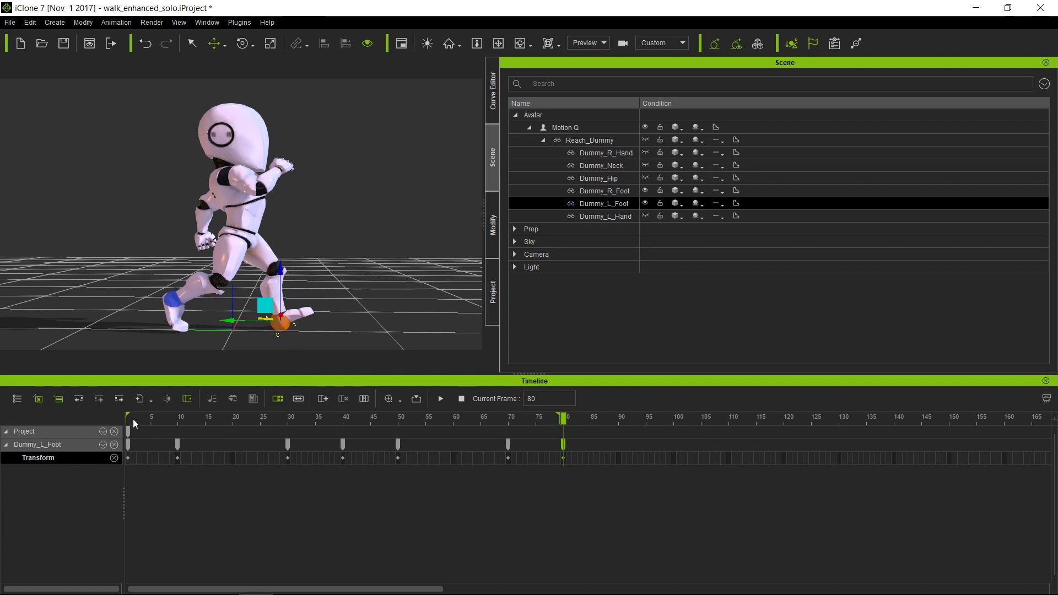
drag(562, 419, 453, 428)
key(space)
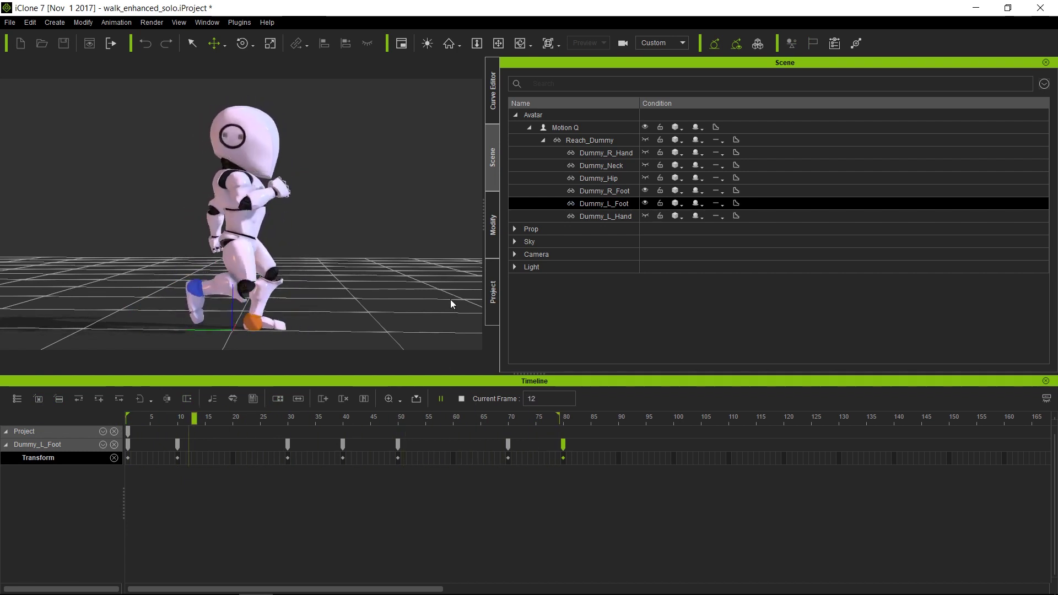
click(462, 400)
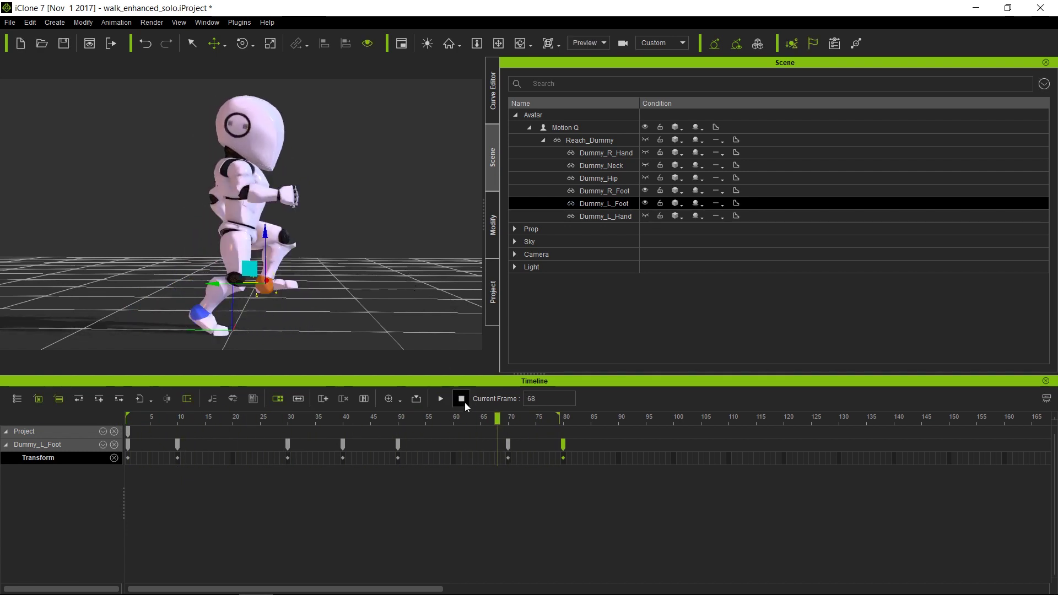
click(462, 399)
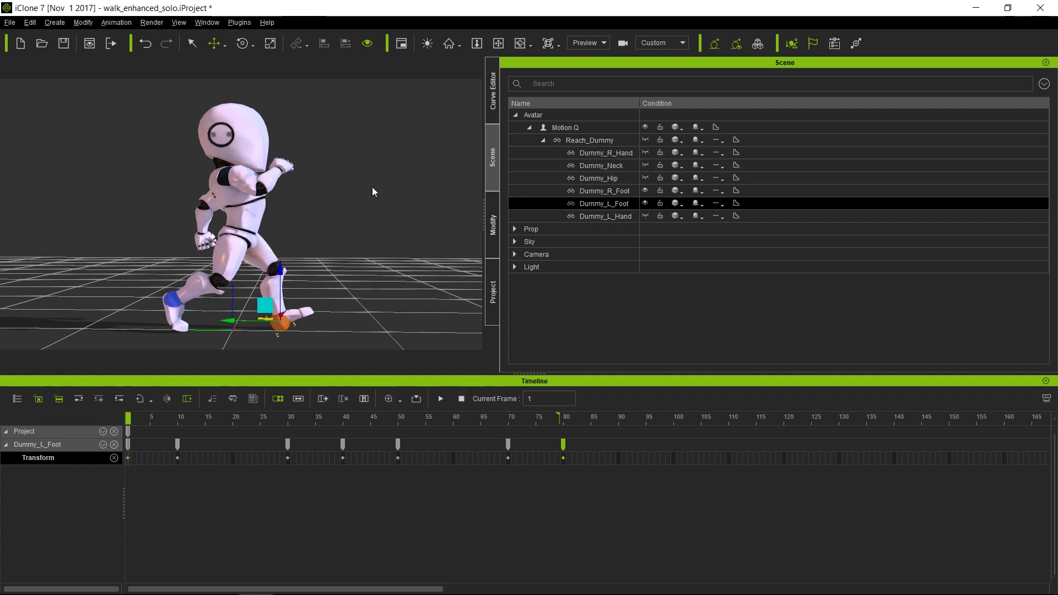
middle_drag(372, 190, 372, 206)
Step: Select the robot, open its Edit Motion Layer in FK mode, and pick the right clavicle
right_drag(372, 206, 261, 223)
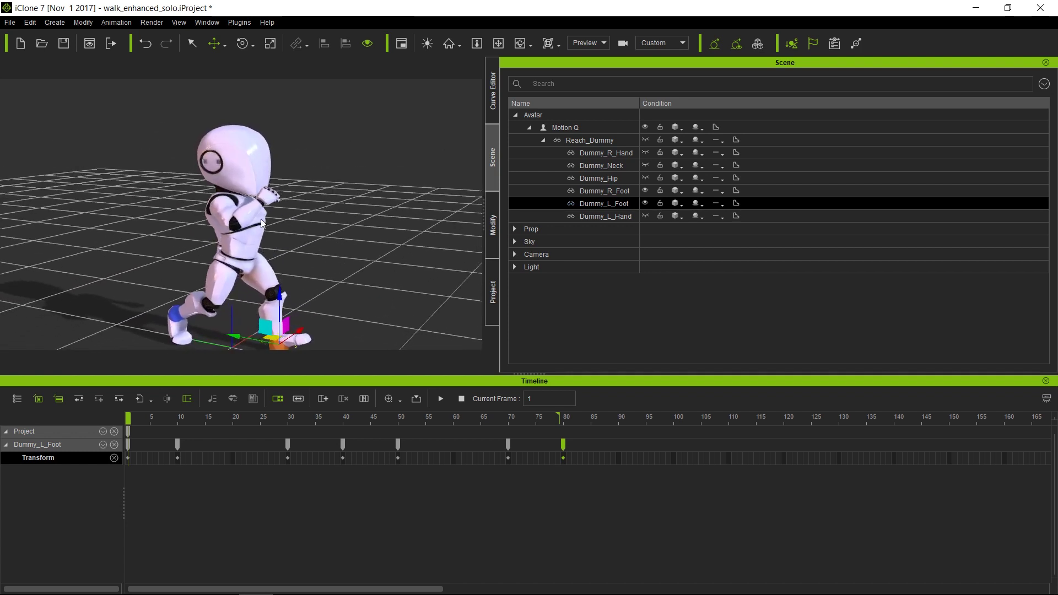
click(493, 86)
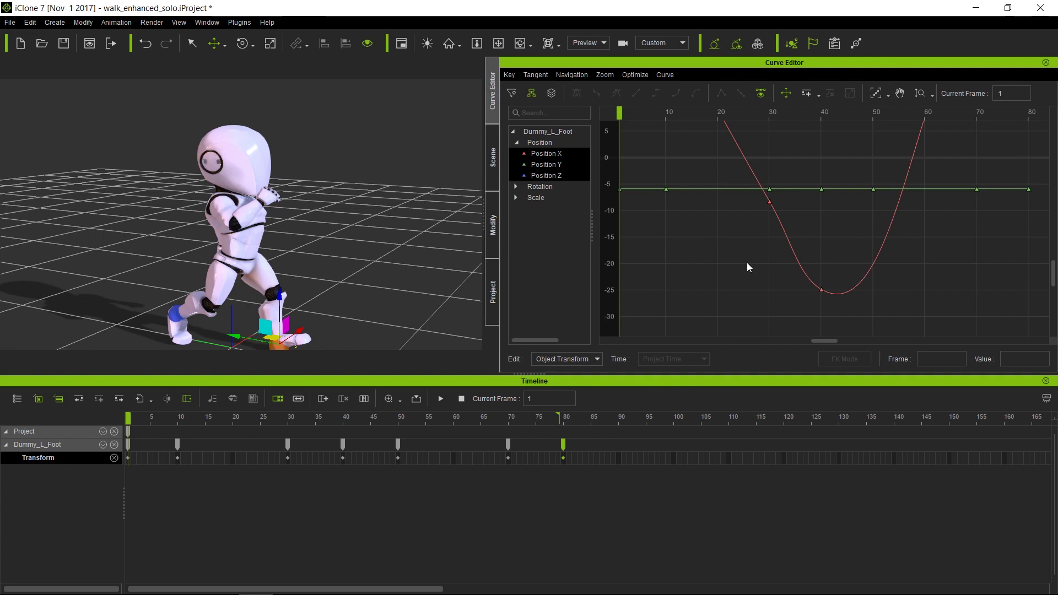
click(256, 235)
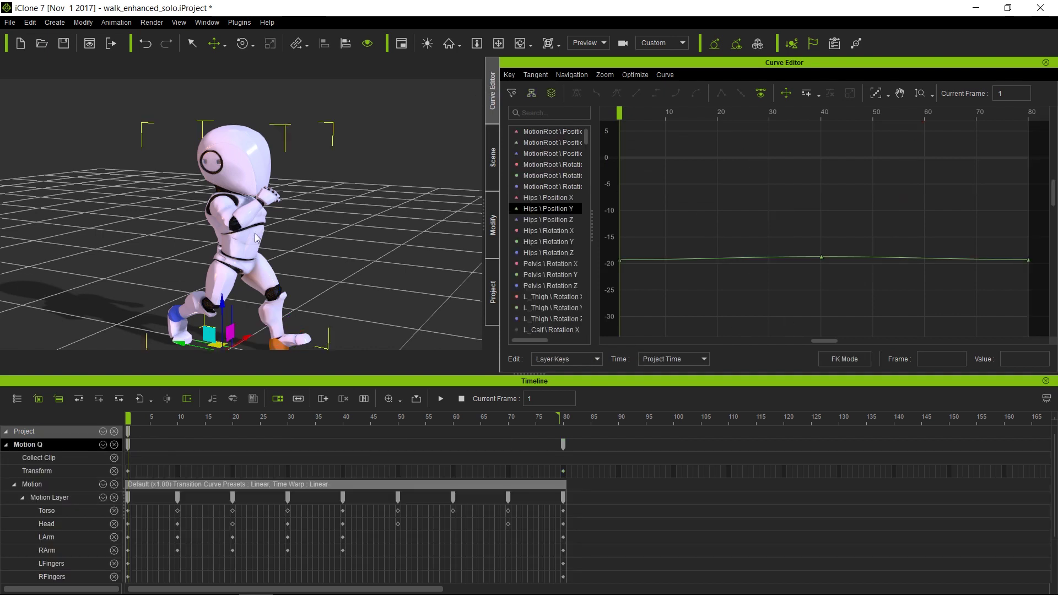
click(831, 362)
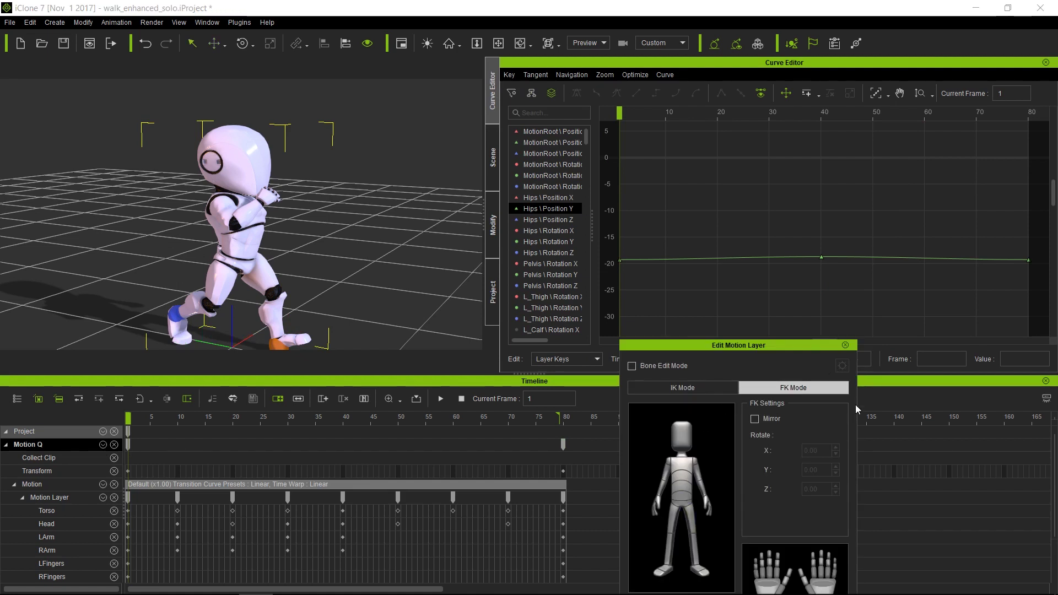
click(668, 462)
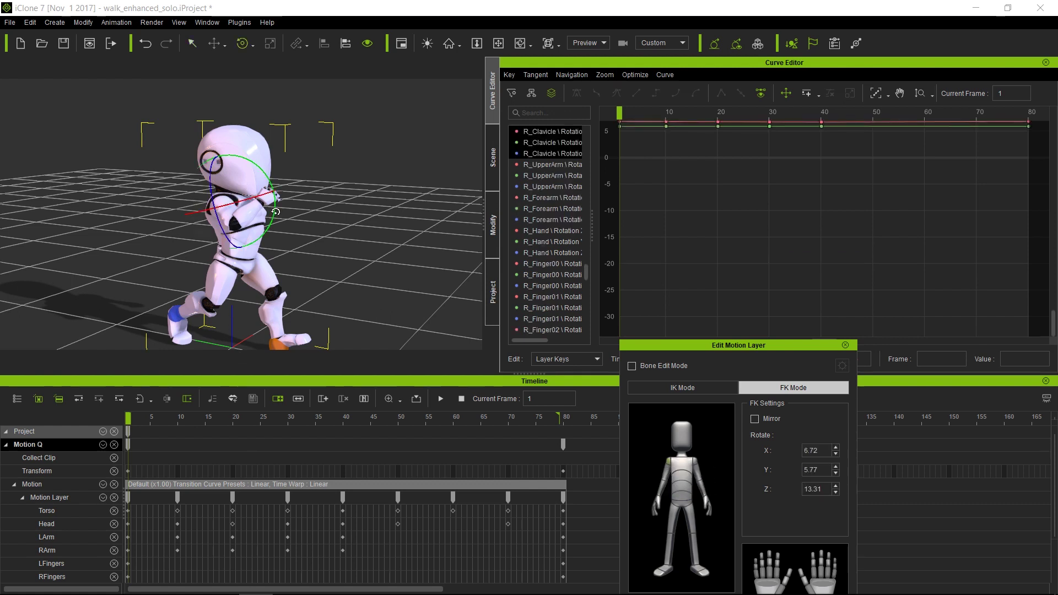
Step: Rotate the right clavicle at frame 1 to roughly X 3.90, Y 10.41, Z 4.81
mouse_move(263, 217)
alt+mouse_down()
mouse_move(291, 232)
mouse_move(254, 224)
alt+mouse_up()
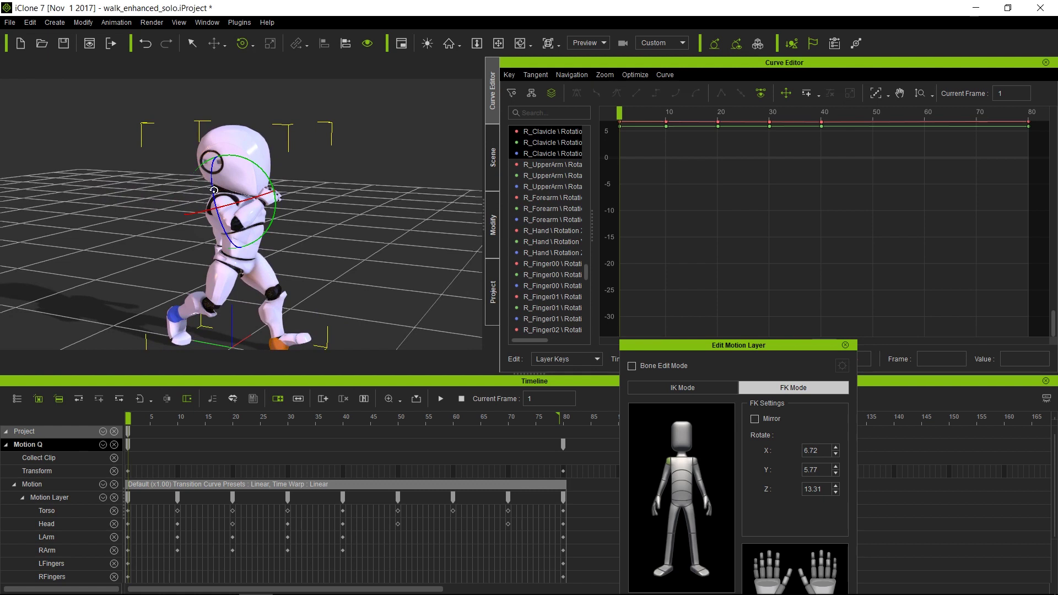
drag(213, 190, 222, 209)
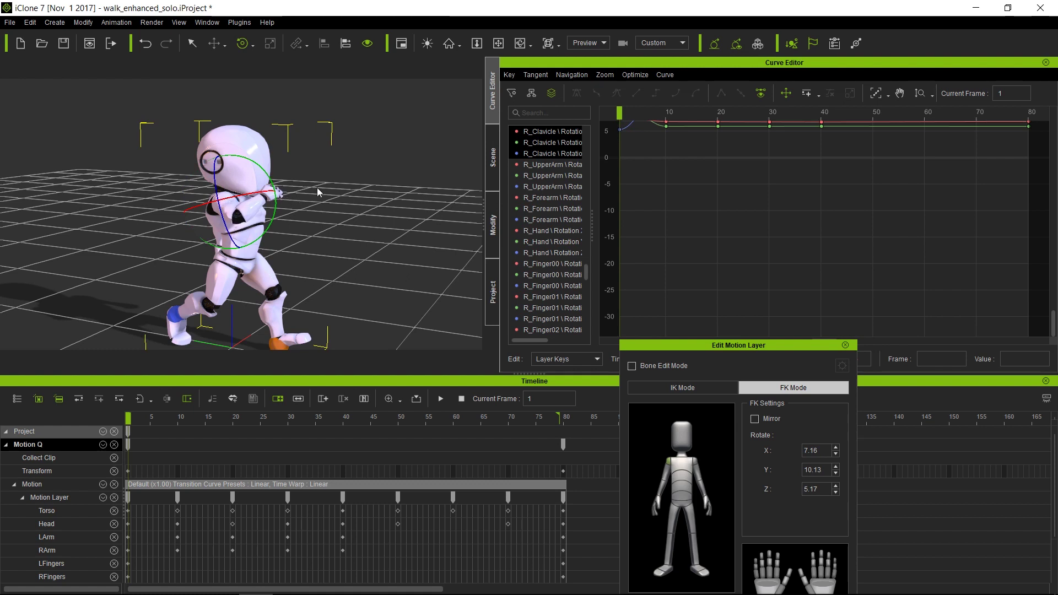
scroll(352, 240, up, 5)
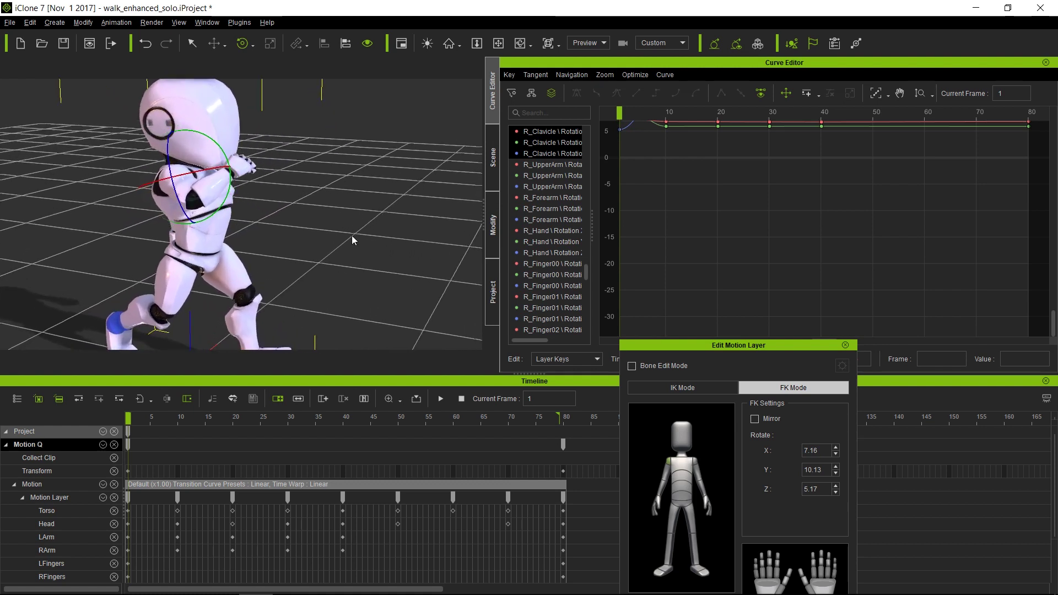
right_drag(353, 240, 331, 254)
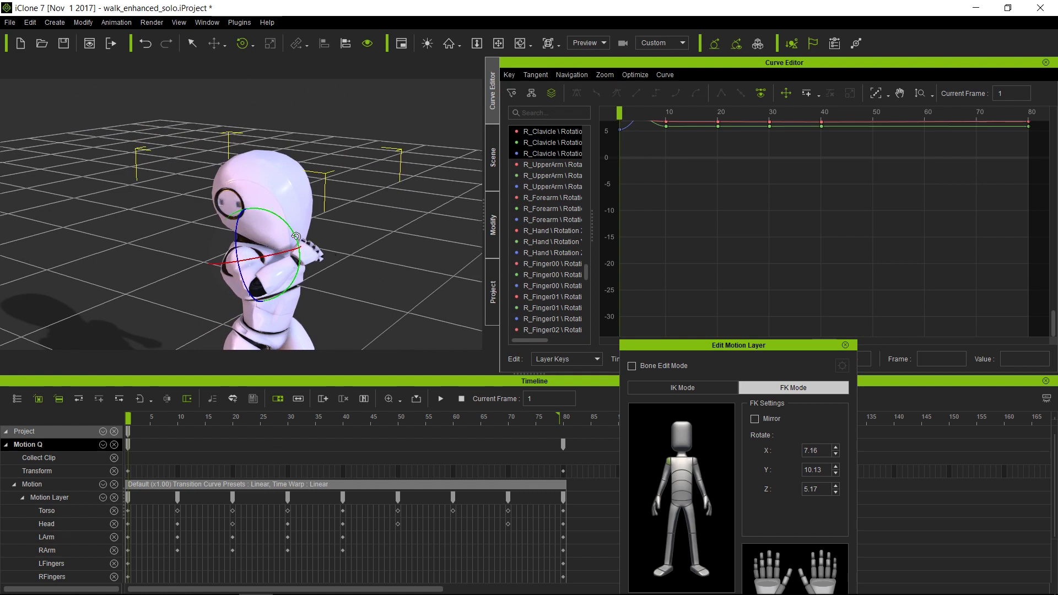
drag(299, 239, 299, 232)
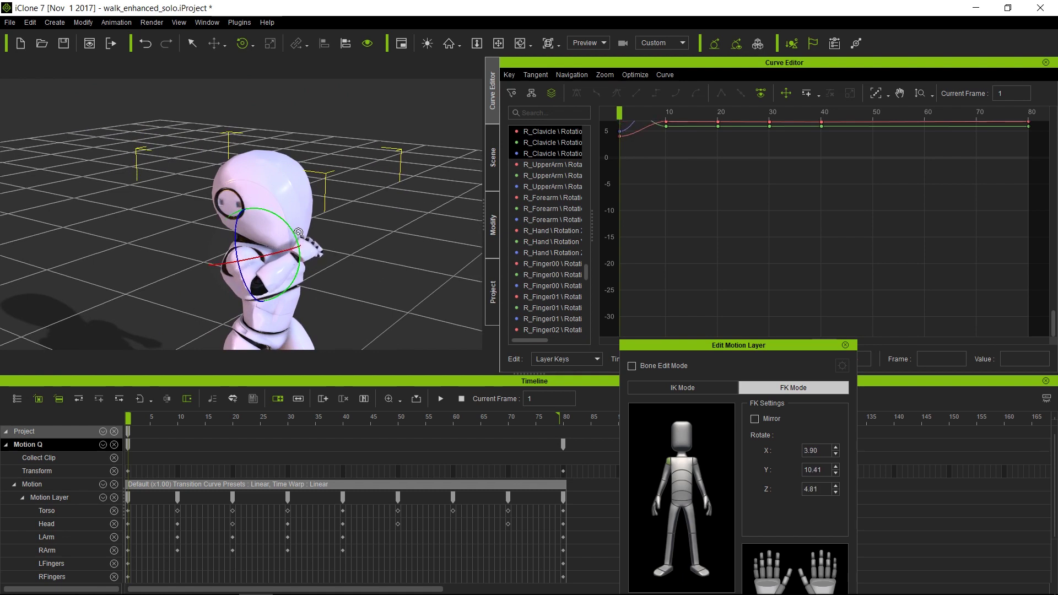
Step: At frame 1, swing the right upper arm and bend the right forearm slightly
click(665, 474)
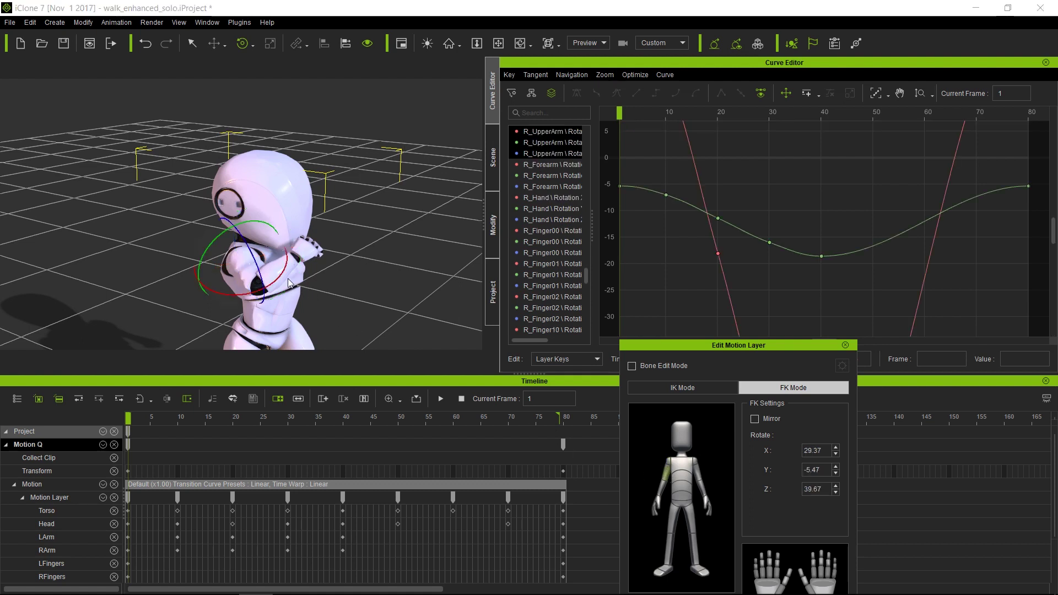
drag(284, 272, 278, 246)
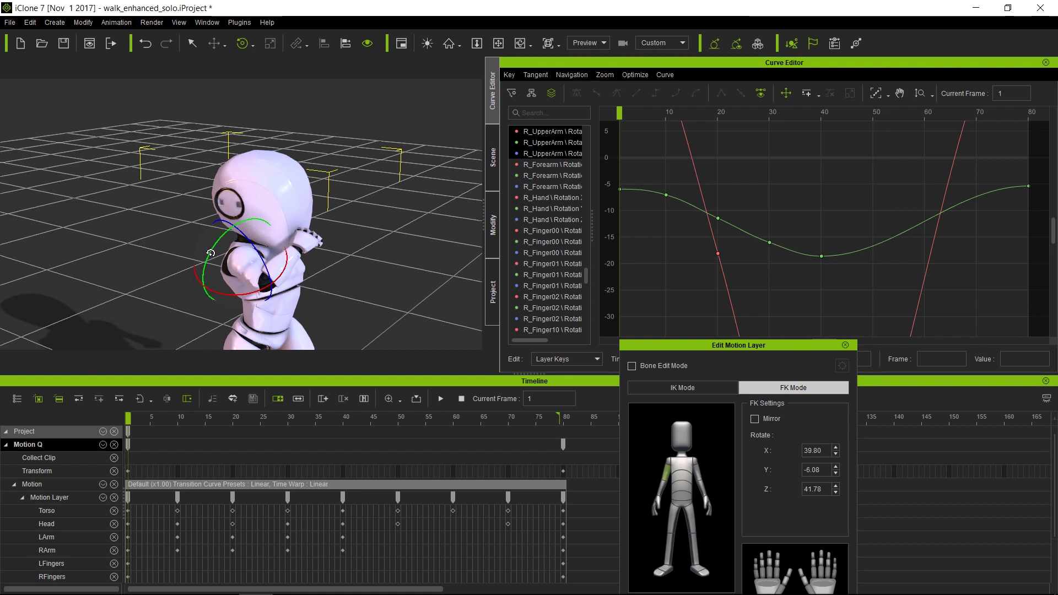
mouse_move(211, 254)
mouse_down()
mouse_move(216, 264)
mouse_move(228, 256)
mouse_up()
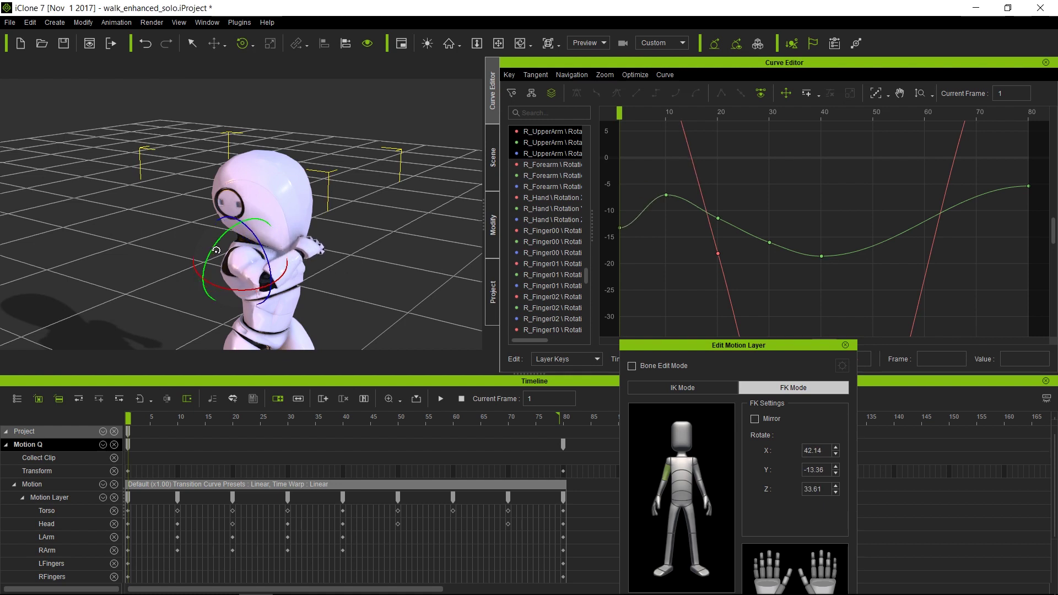
click(659, 487)
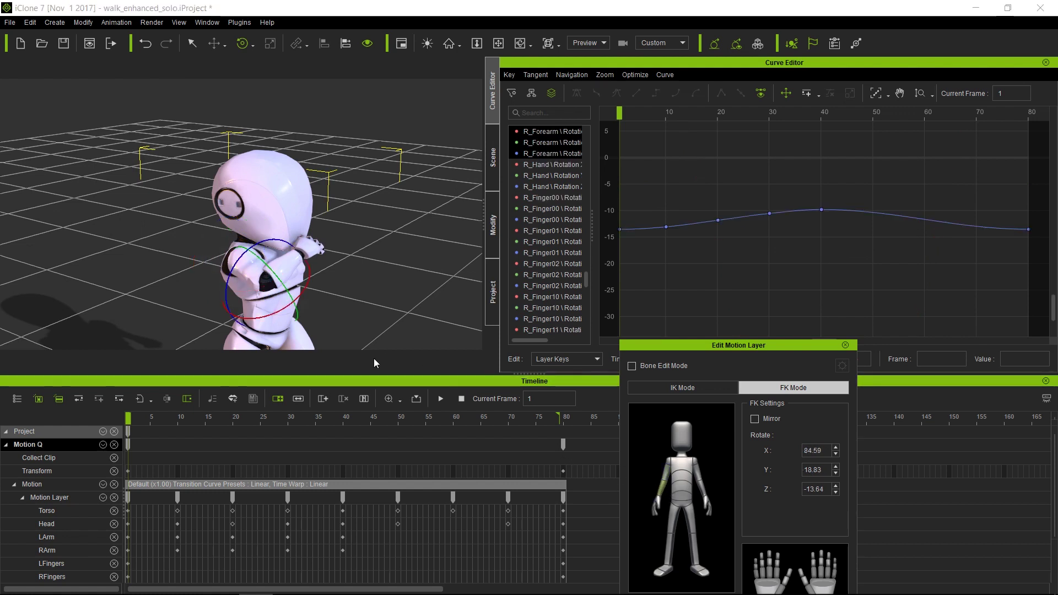
drag(307, 285, 309, 298)
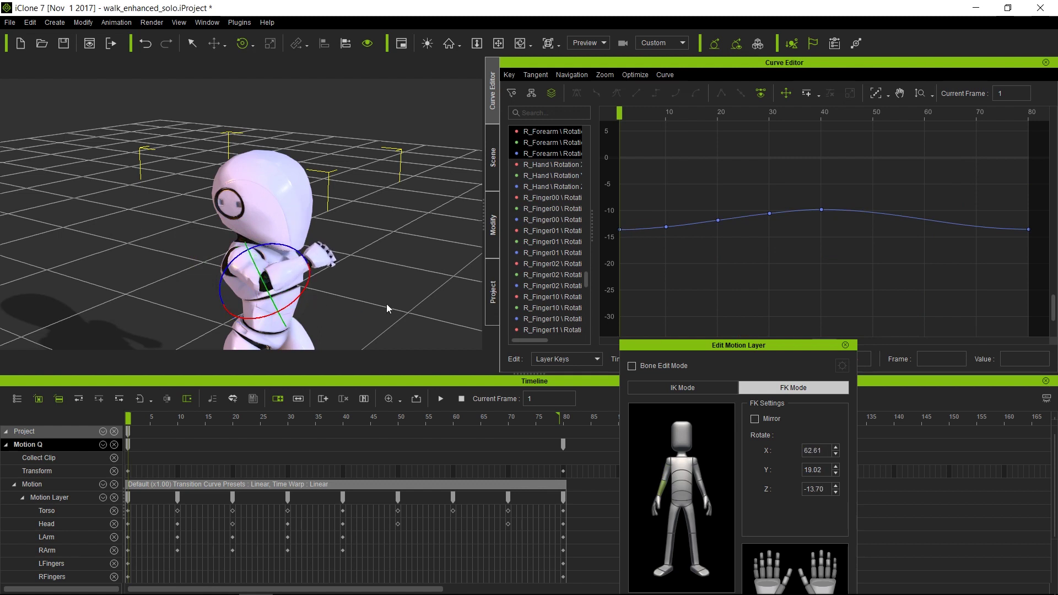
right_drag(309, 298, 159, 168)
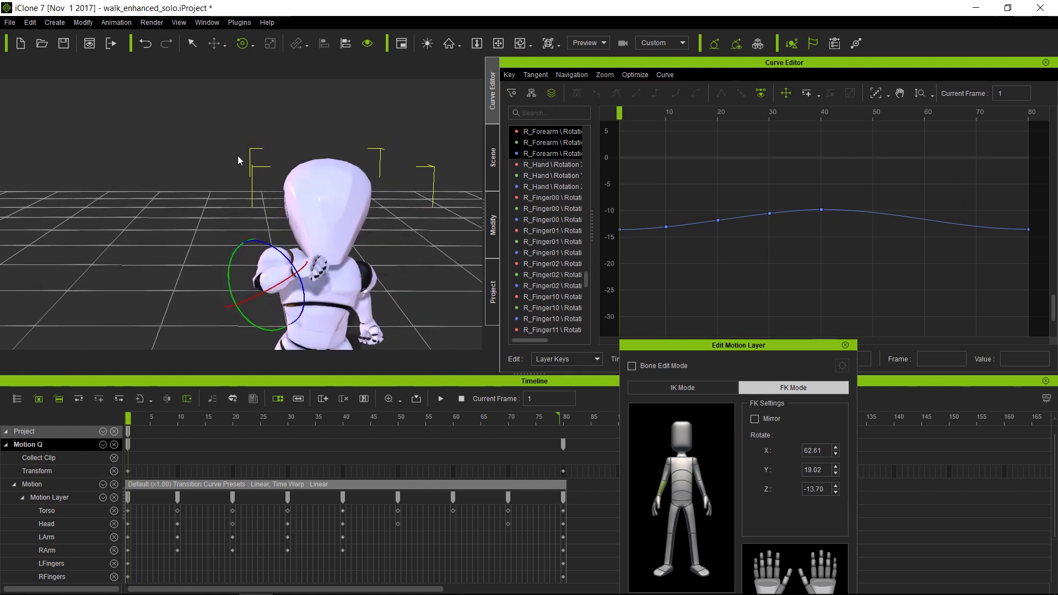
Step: Refine the right upper arm to about X 50.10, Y -14.77, Z 25.30, then go to frame 40
click(667, 470)
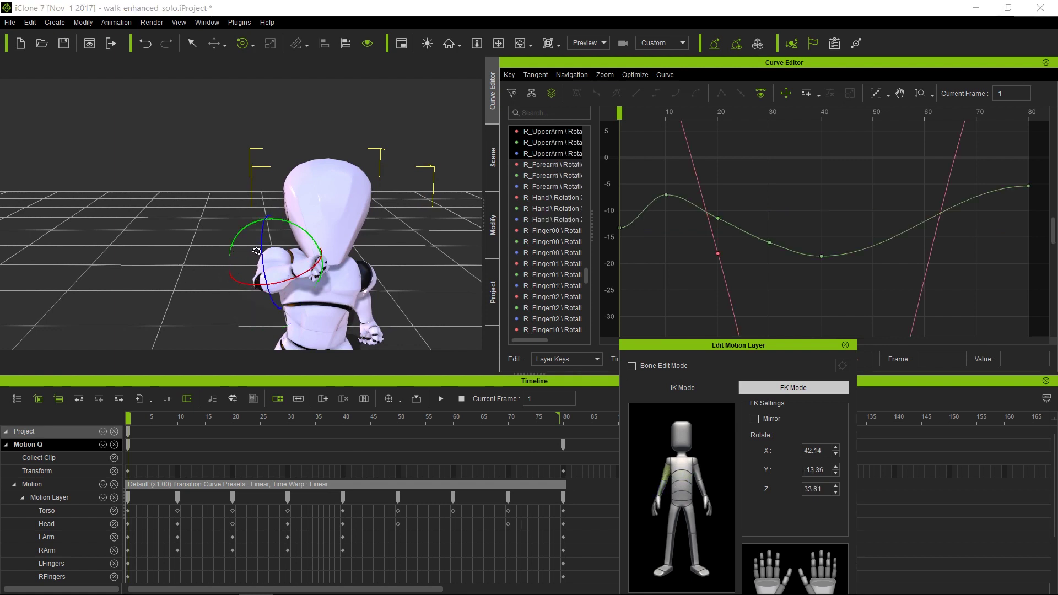
drag(260, 250, 291, 222)
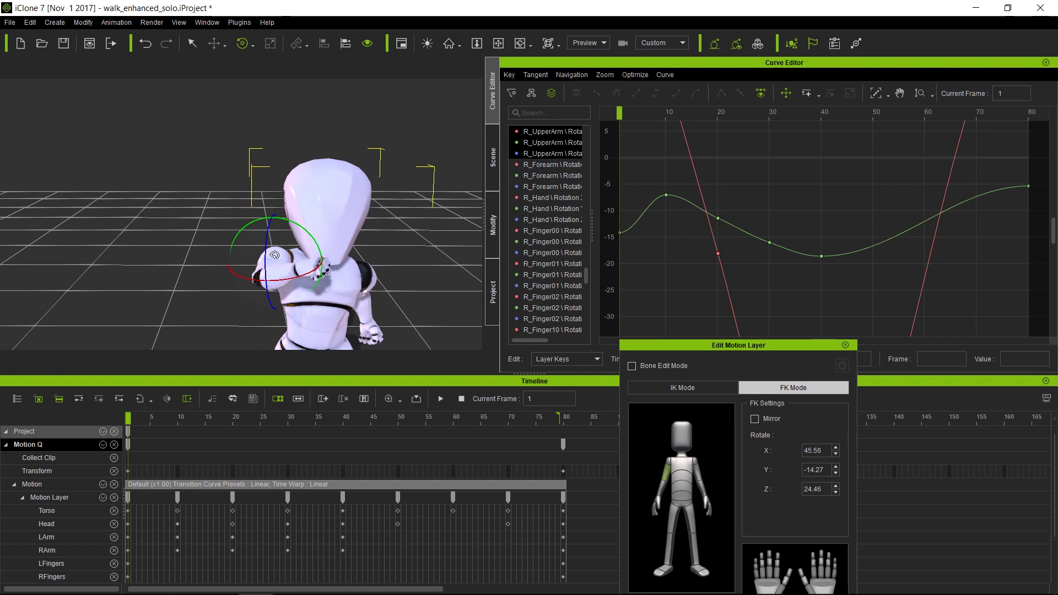
drag(249, 276, 259, 283)
right_drag(258, 282, 503, 254)
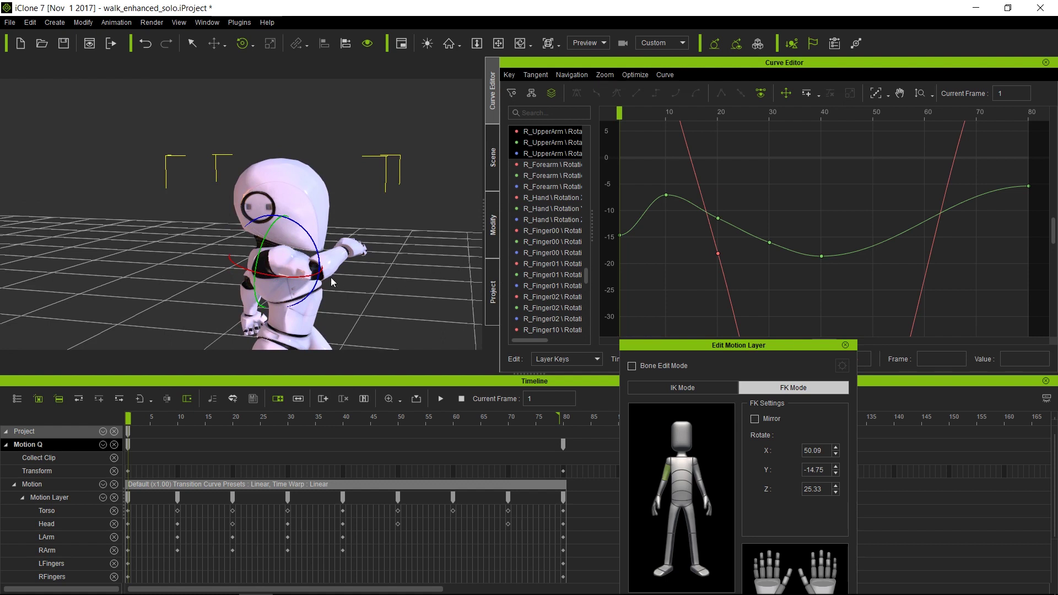
drag(260, 247, 261, 247)
click(342, 418)
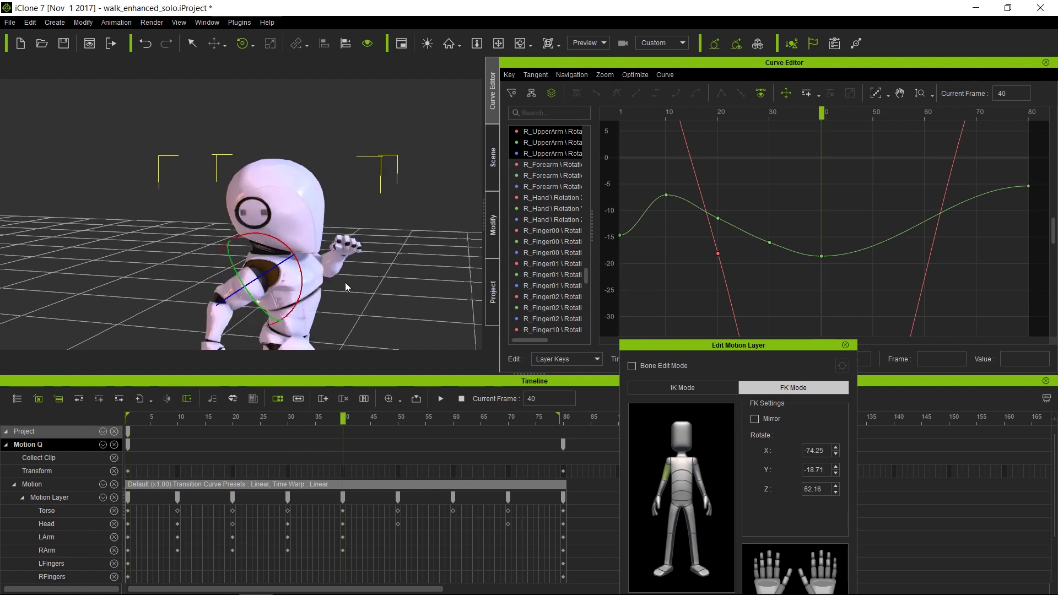
Step: Bend the robot's right forearm at frame 40
right_drag(362, 263, 440, 253)
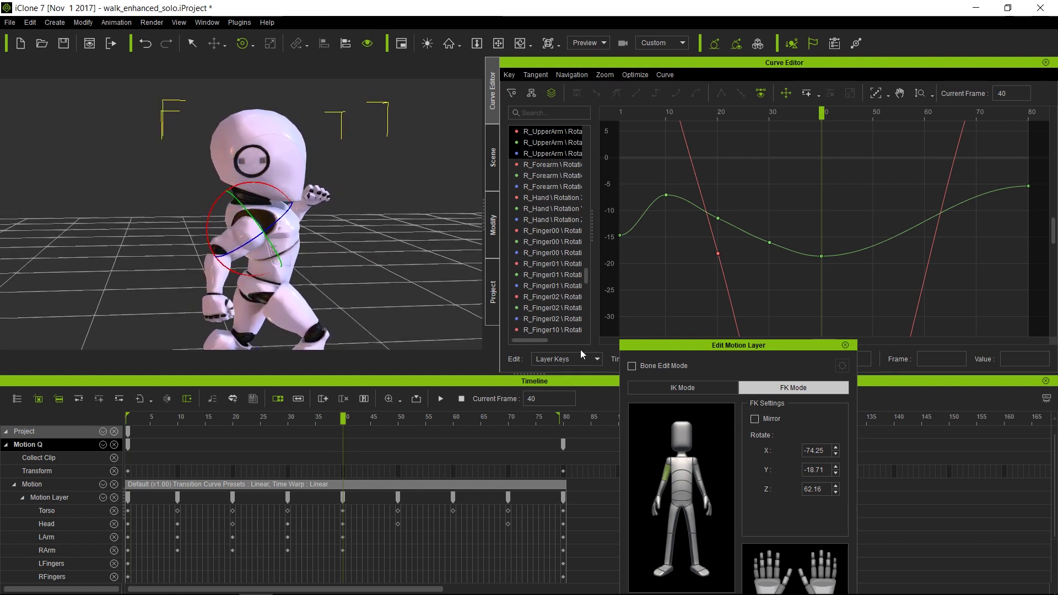
click(661, 483)
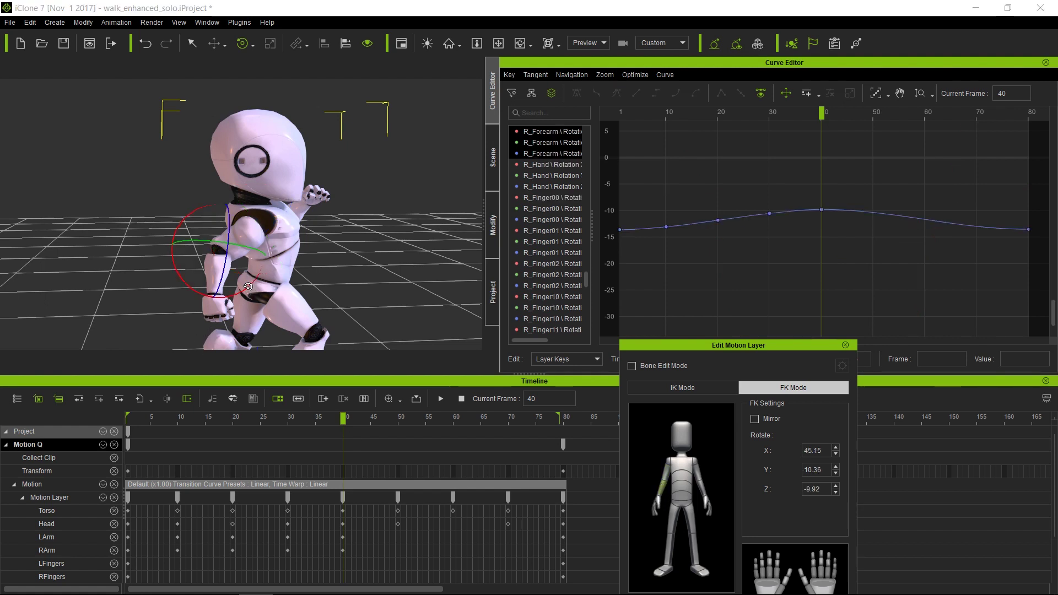
drag(249, 290, 226, 283)
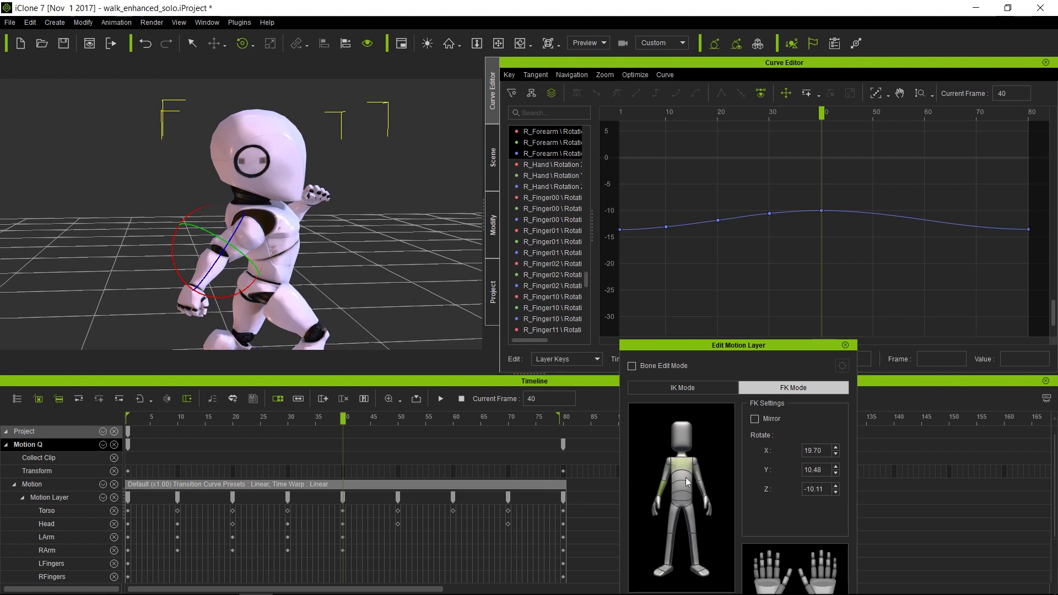
Step: Turn the right clavicle outward to about X 7.38, Y 10.43, Z 13.08
click(666, 461)
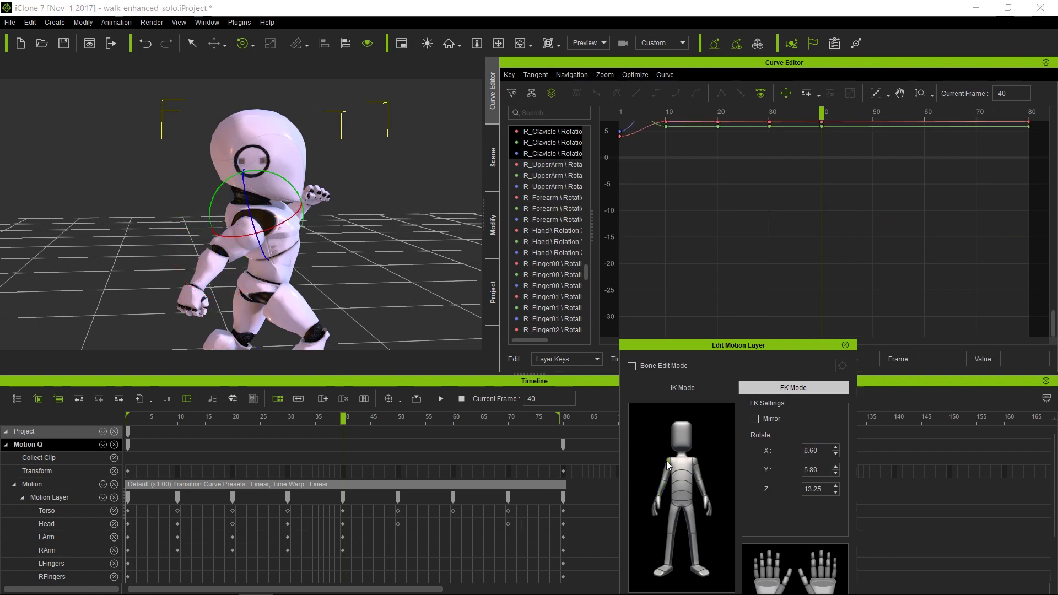
right_drag(401, 294, 263, 218)
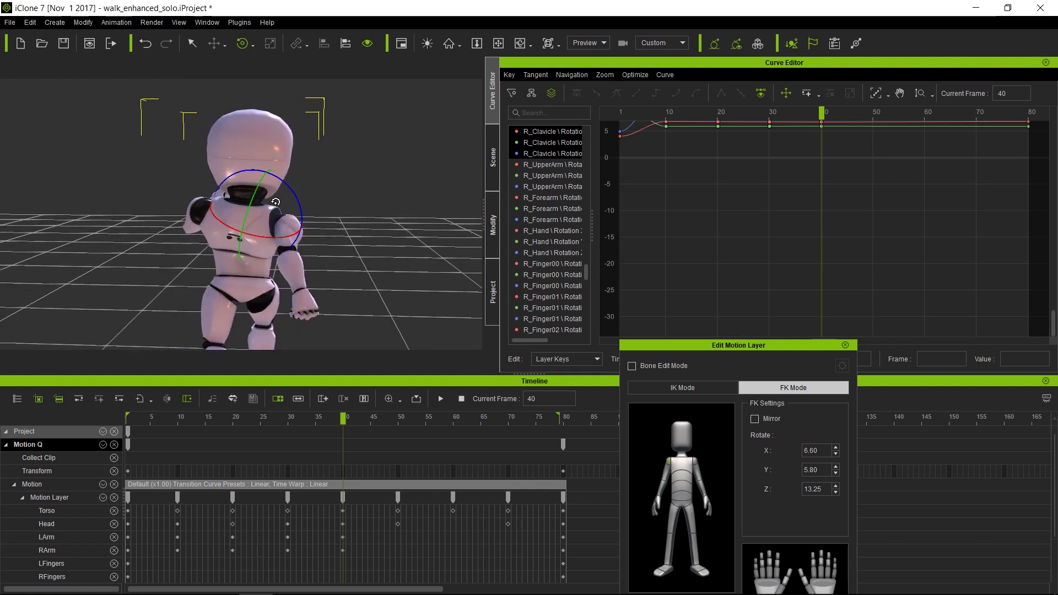
drag(292, 188, 296, 181)
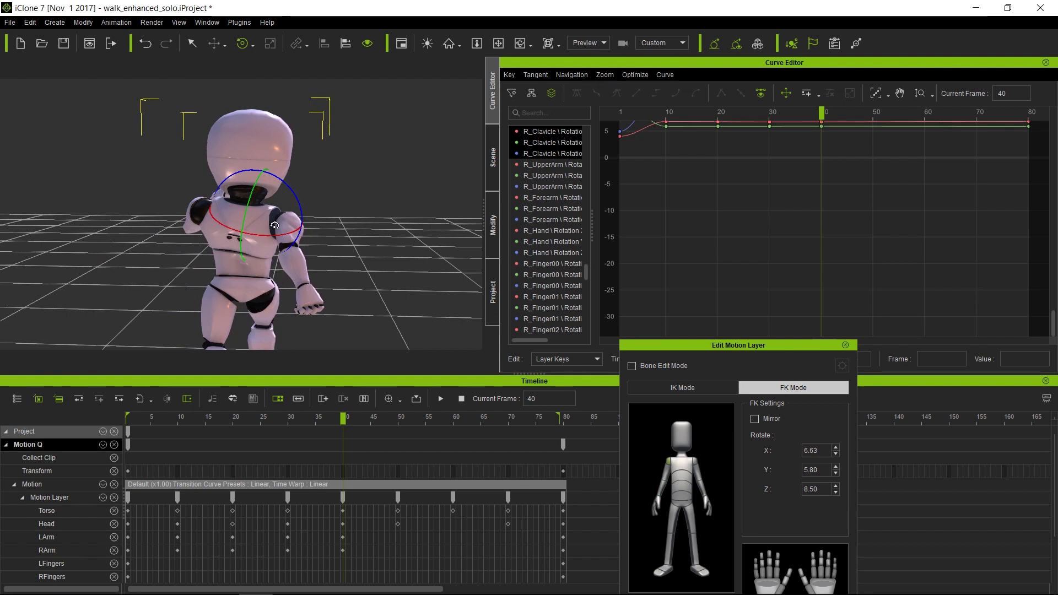
drag(262, 233, 271, 235)
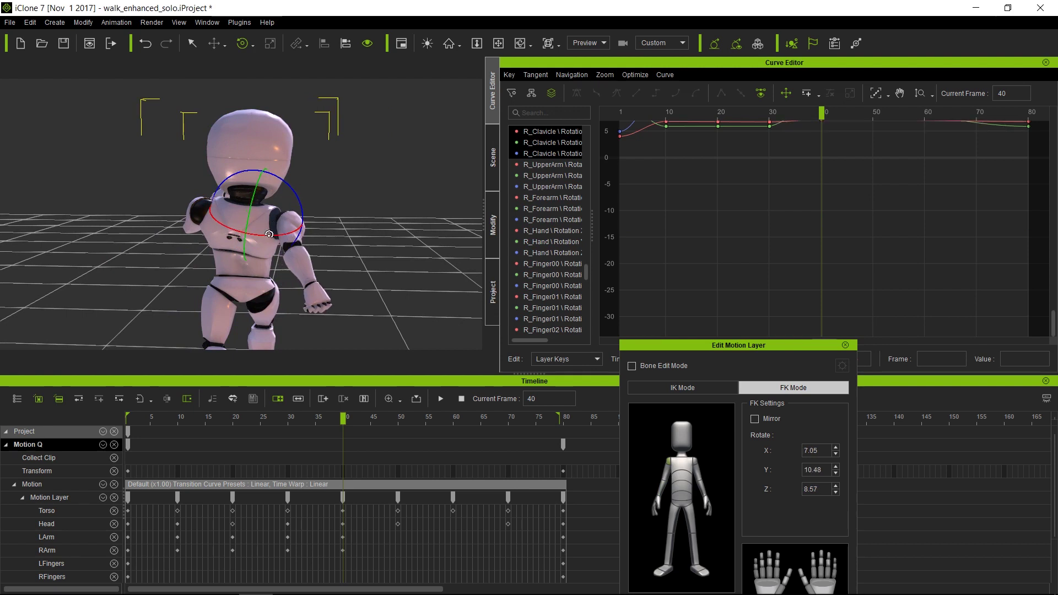
right_drag(338, 235, 229, 241)
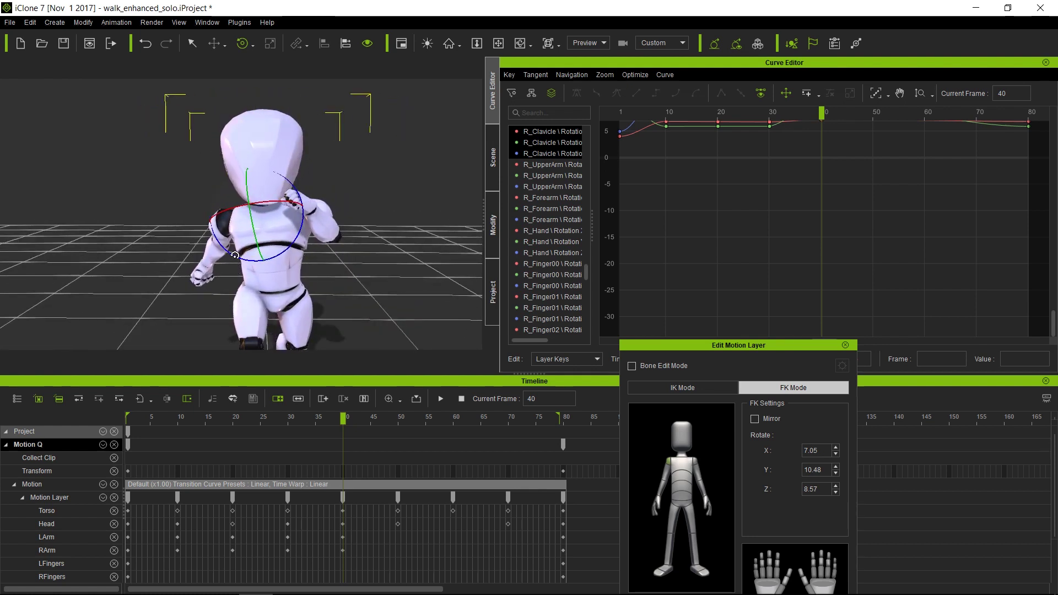
drag(232, 257, 293, 252)
right_drag(293, 252, 289, 225)
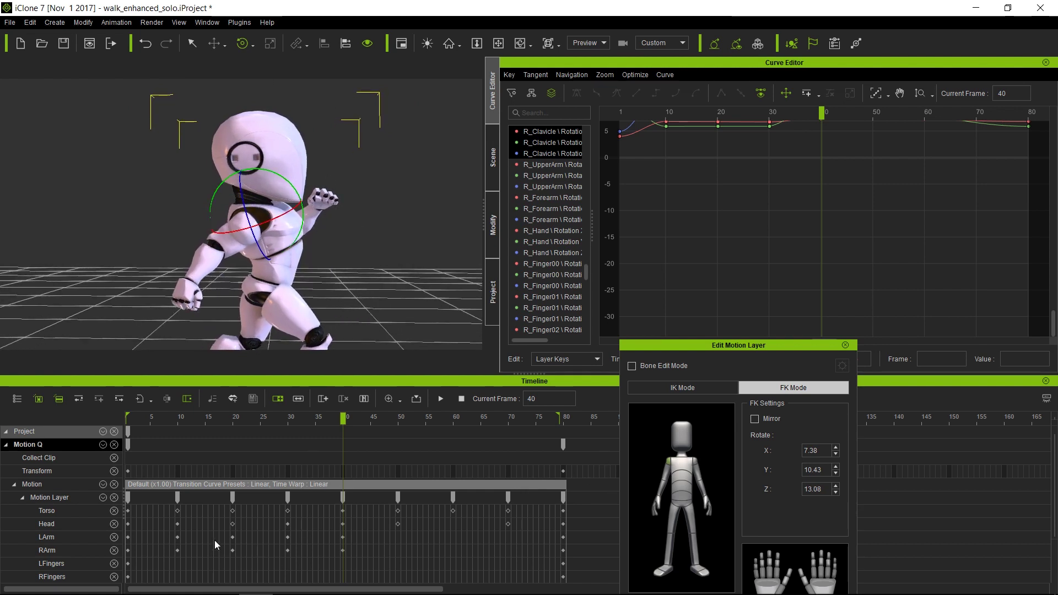
Step: Delete the arm keys at frames 10, 20 and 30, then check the motion from frame 8
drag(167, 534, 179, 542)
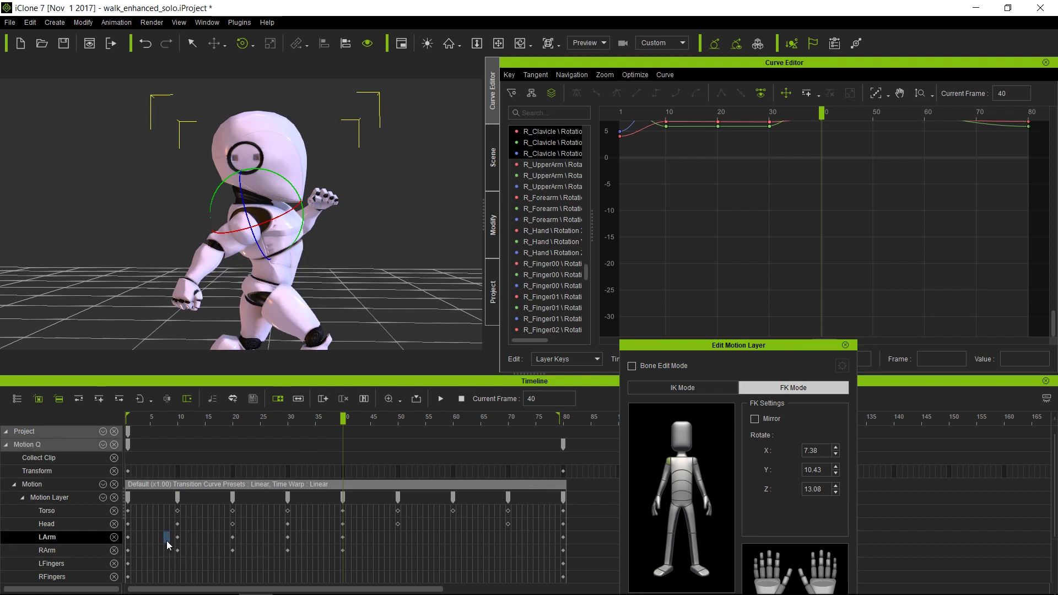
click(167, 539)
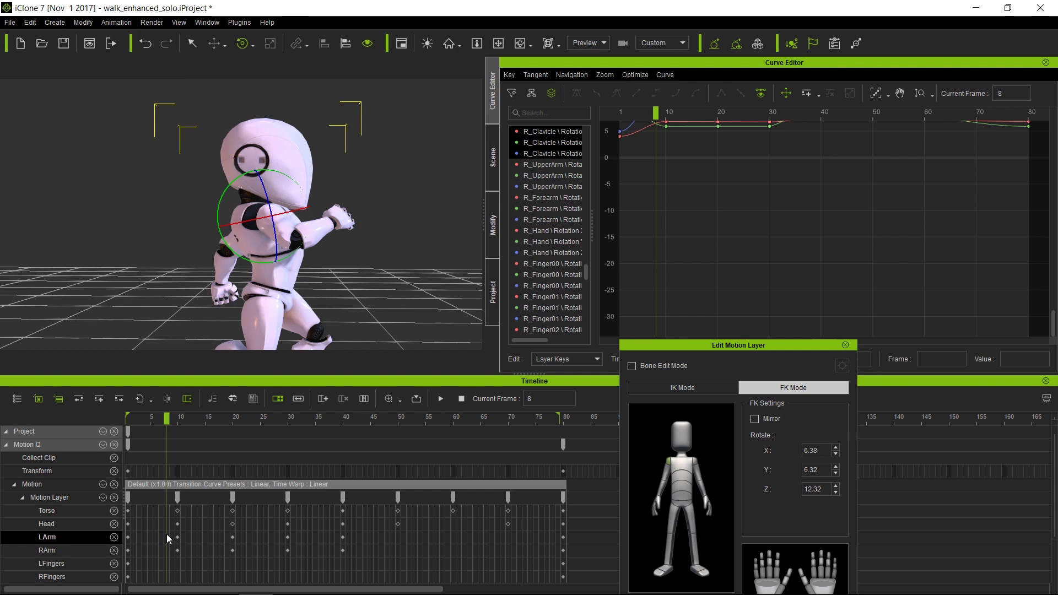
drag(166, 534, 319, 566)
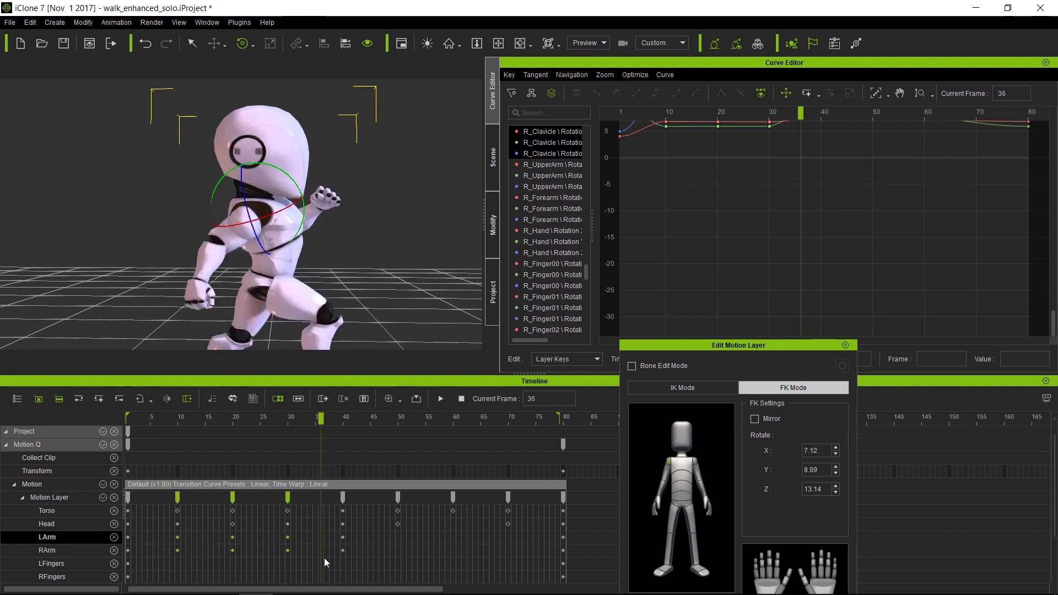
key(Delete)
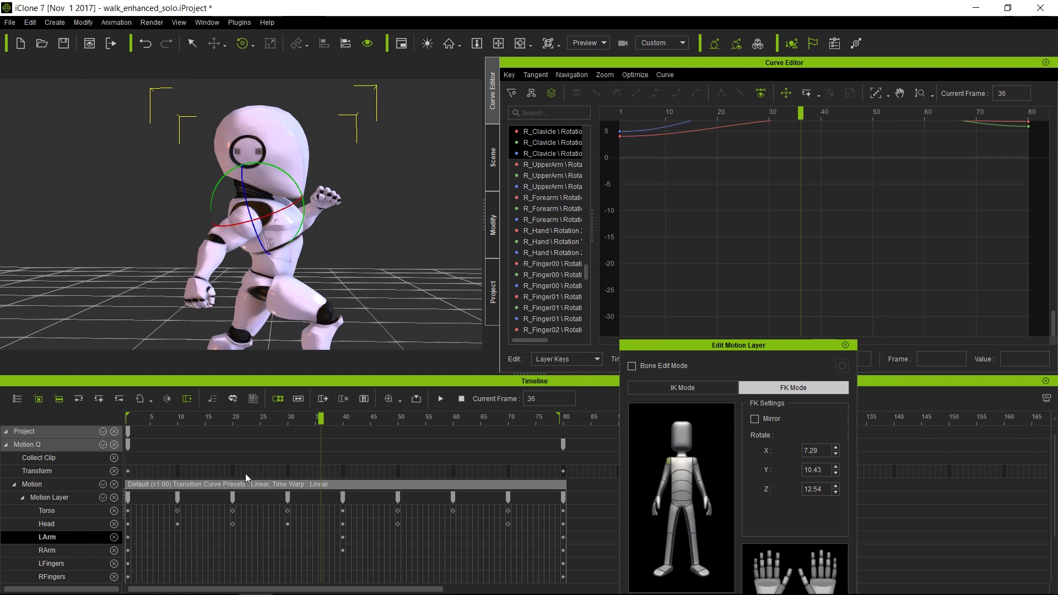
drag(319, 418, 341, 425)
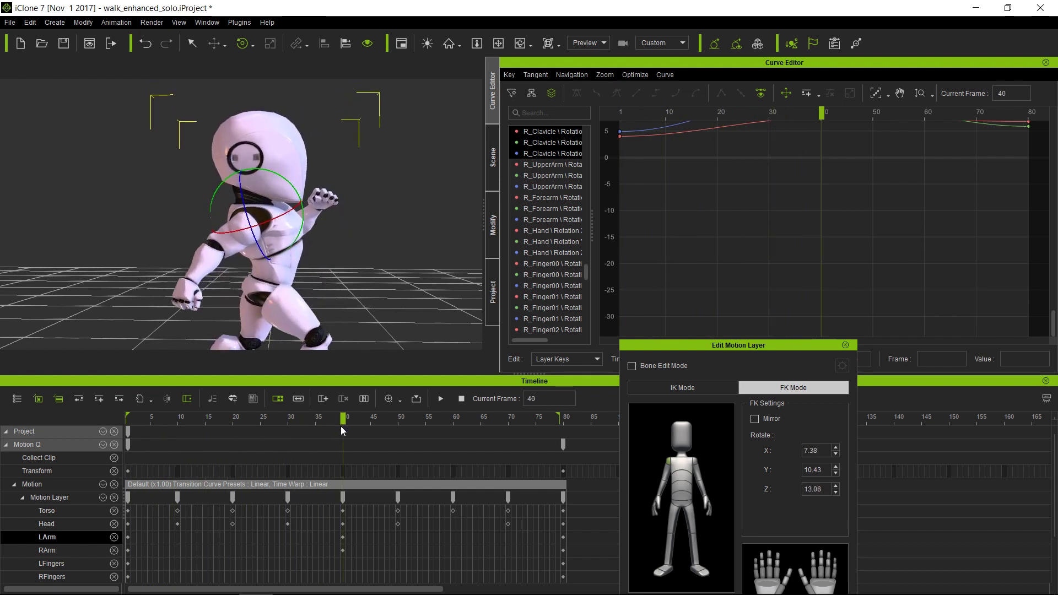
right_drag(403, 274, 390, 291)
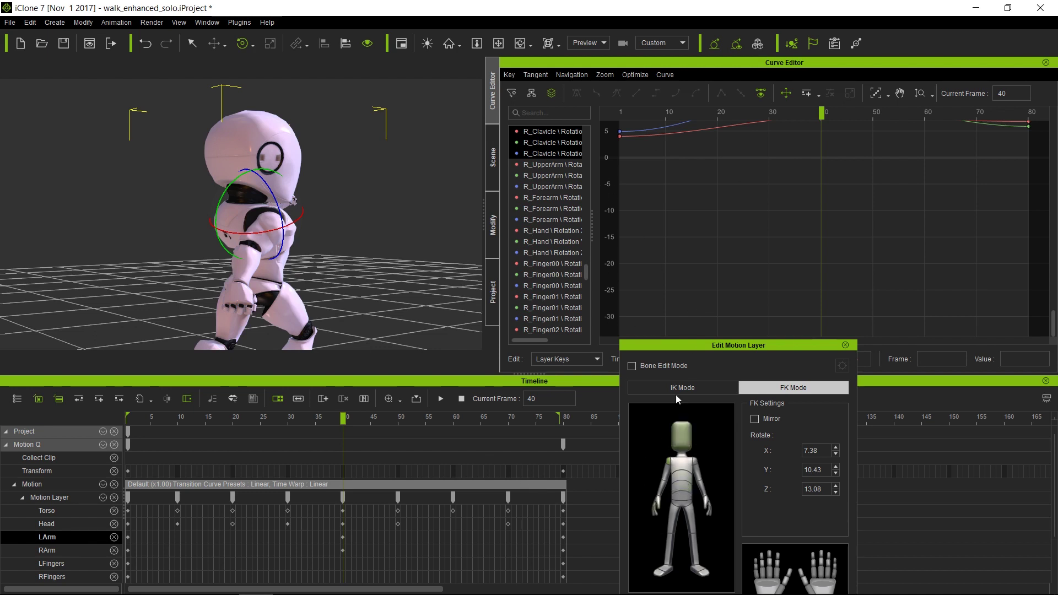
Step: Frame all the clavicle rotation curves in the Curve Editor and inspect the robot from another angle
click(876, 93)
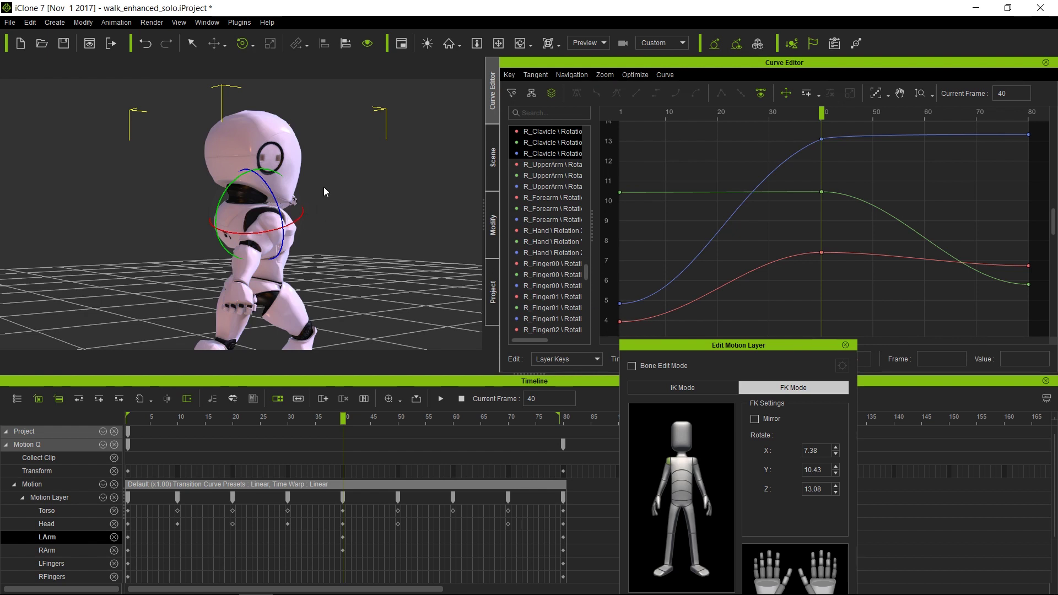
right_drag(352, 240, 141, 242)
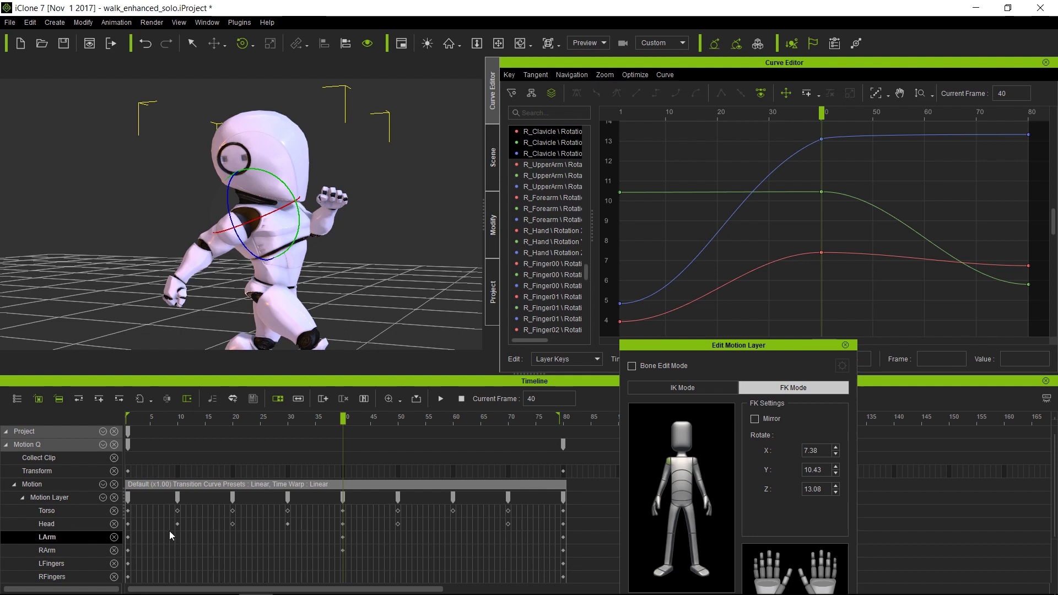
Step: Copy the RArm frame-1 key and paste it symmetrically onto LArm at frame 40
click(127, 551)
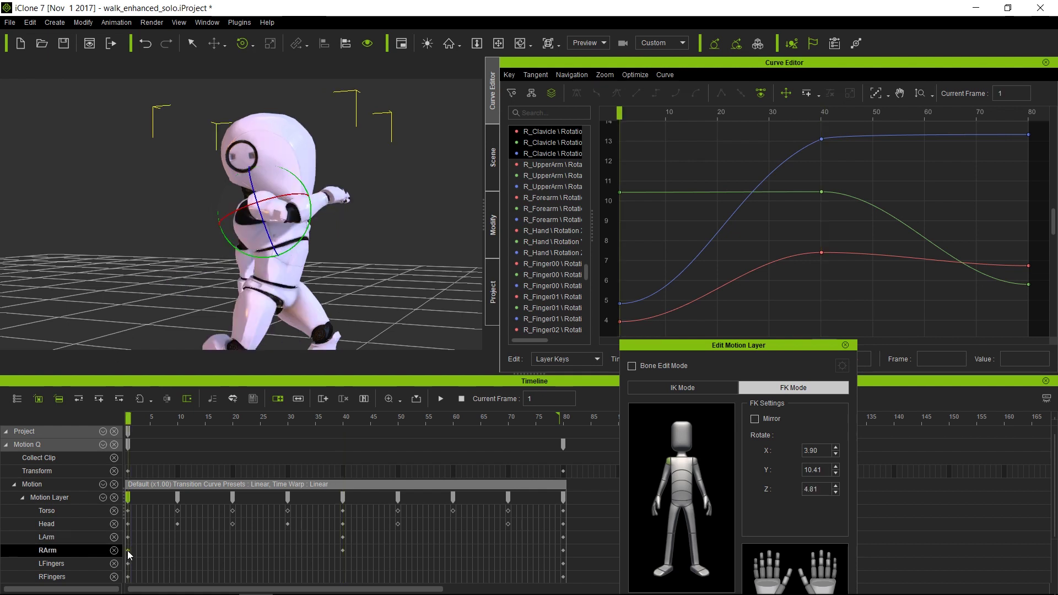
right_click(127, 551)
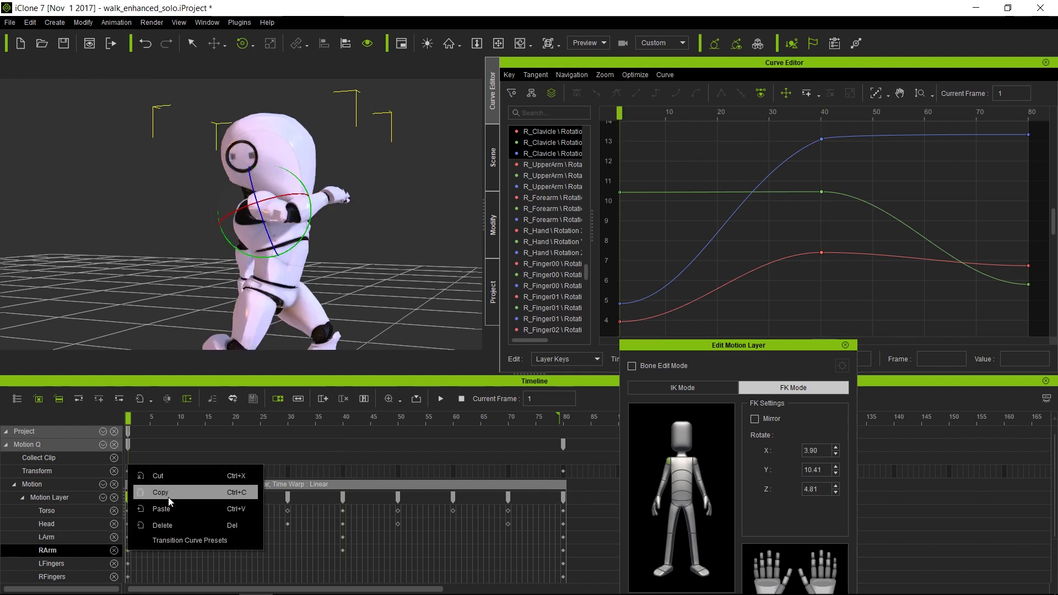
click(168, 495)
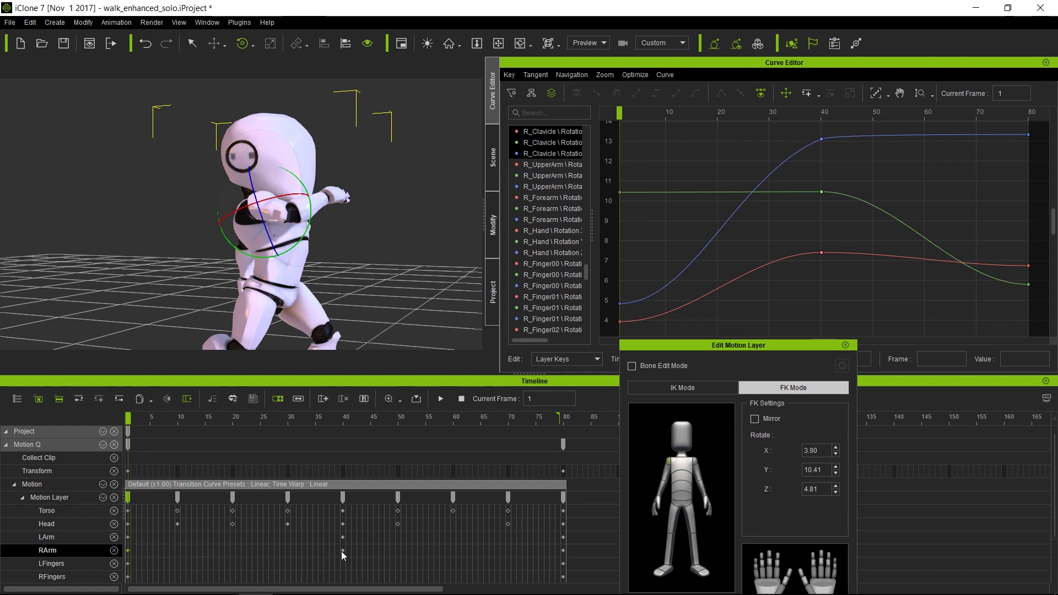
click(343, 536)
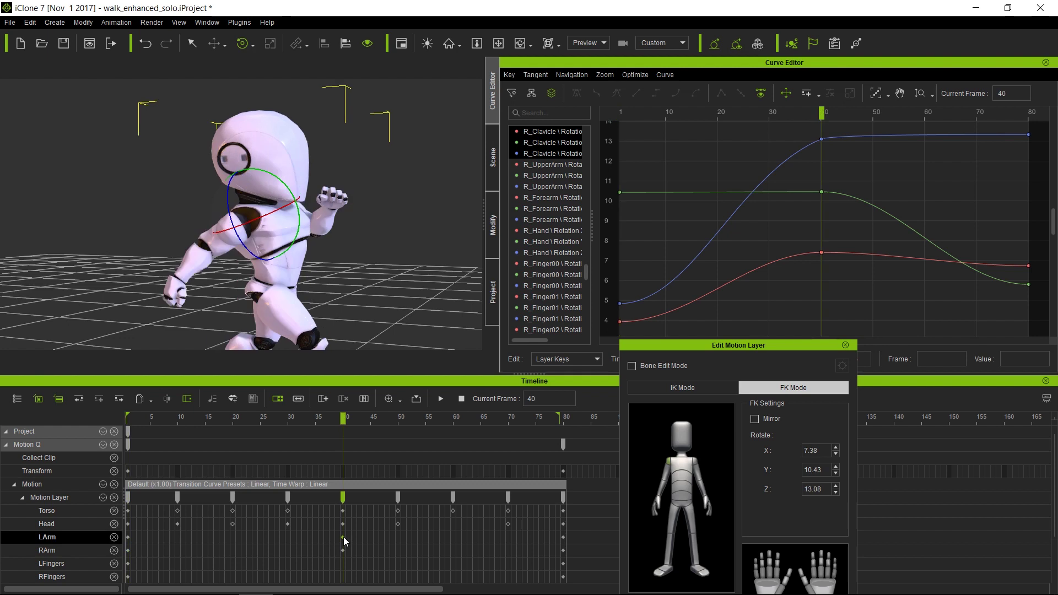
right_click(343, 536)
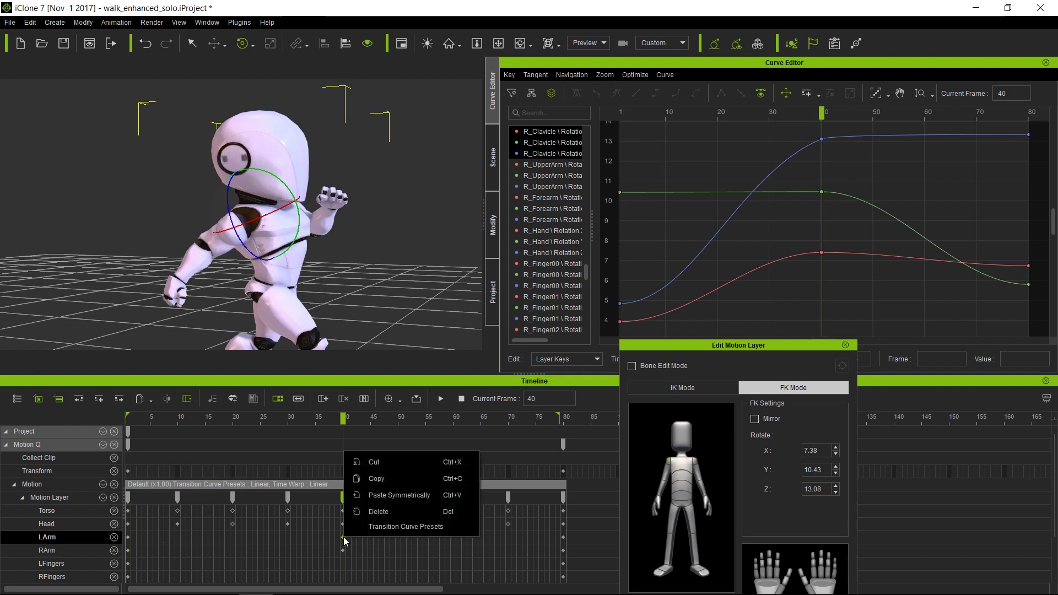
click(427, 495)
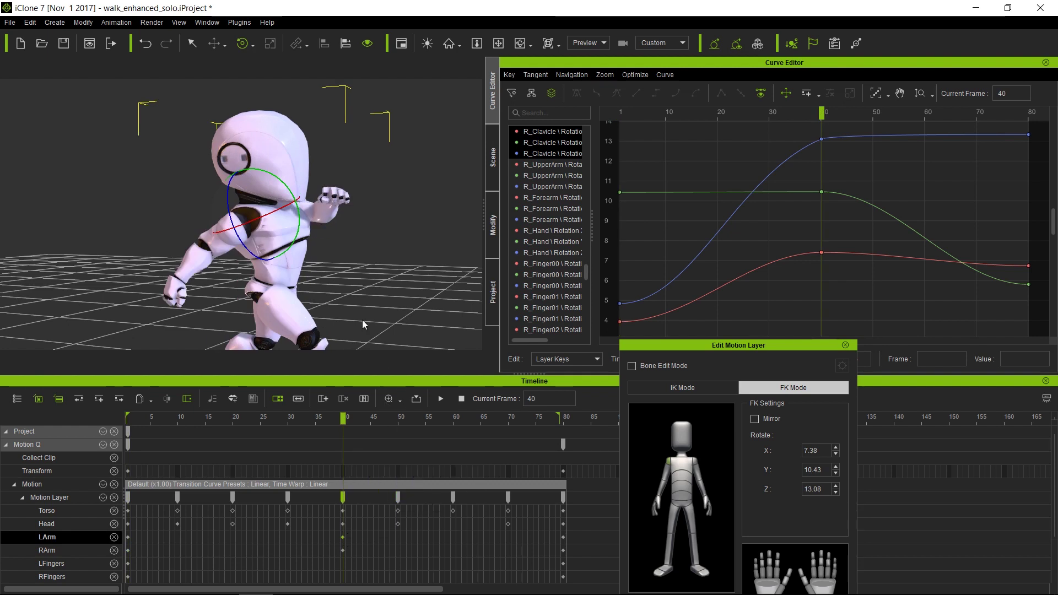
right_drag(362, 319, 423, 313)
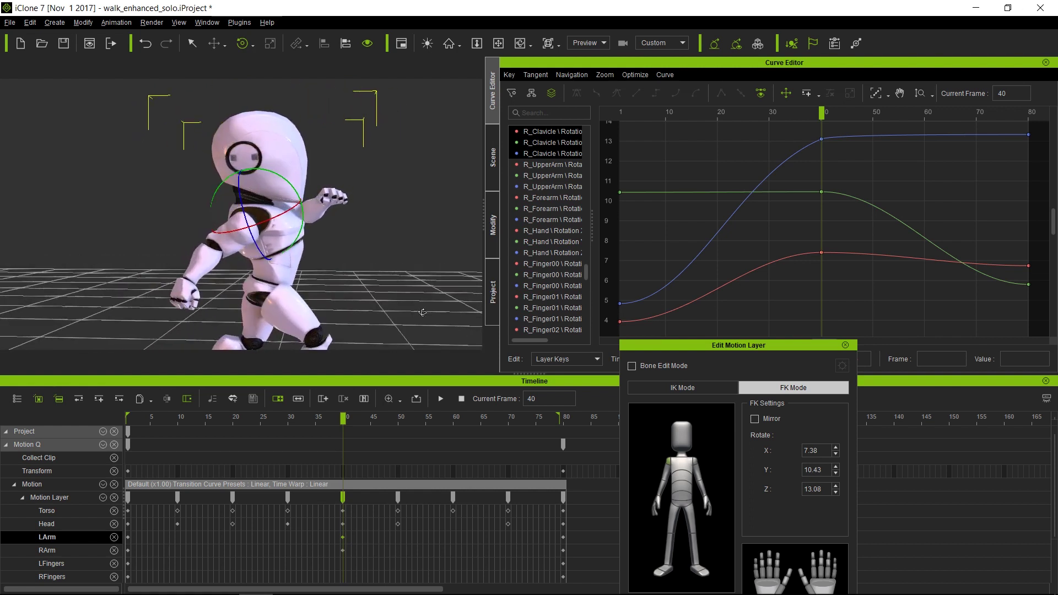
Step: Paste the RArm frame-40 pose symmetrically onto LArm at frame 1, then preview the swing
click(343, 551)
right_click(344, 550)
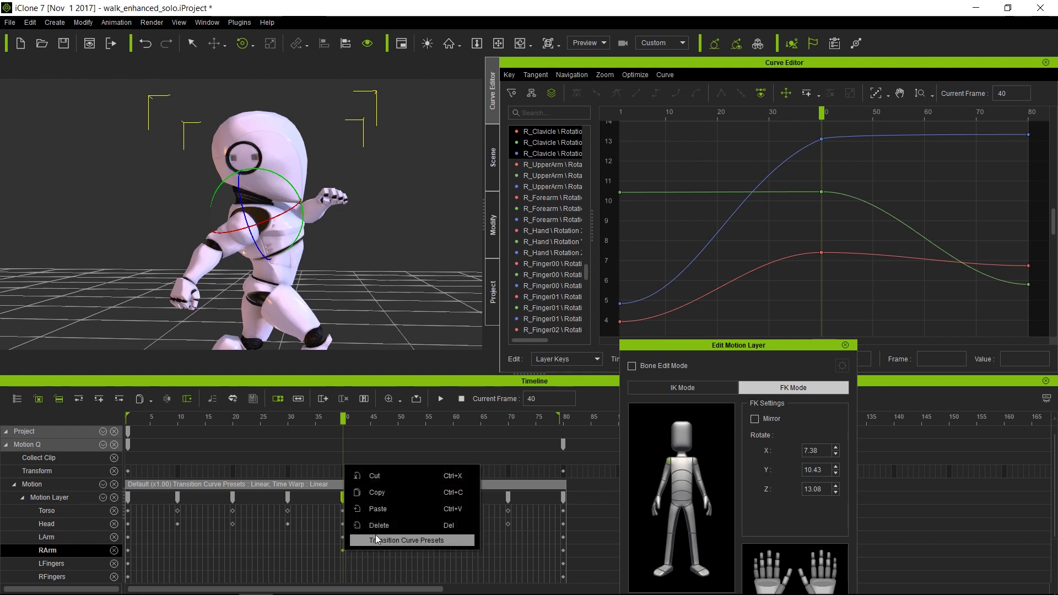
click(408, 495)
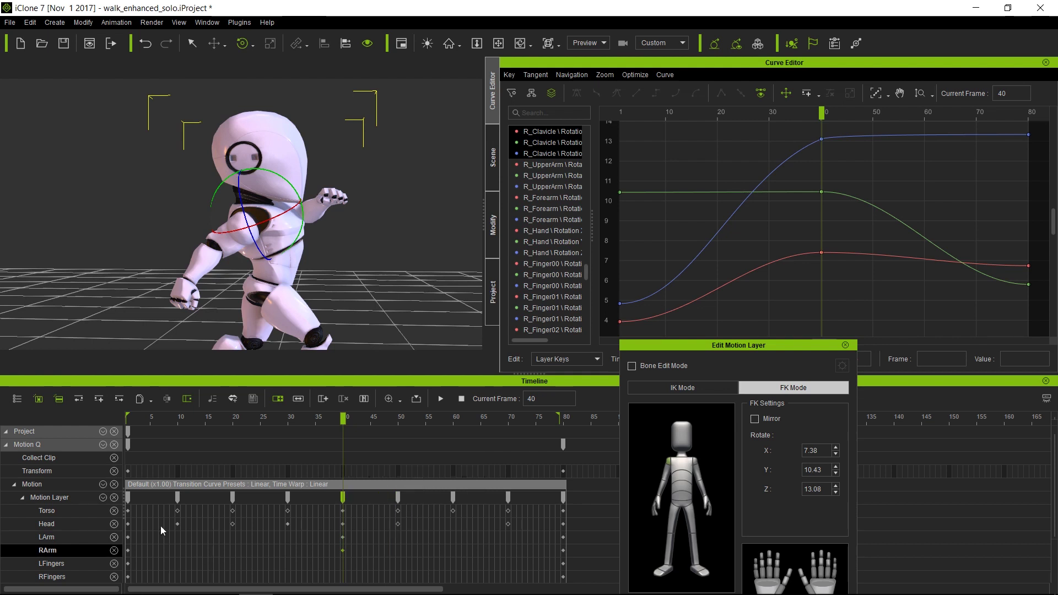
click(128, 537)
right_click(127, 539)
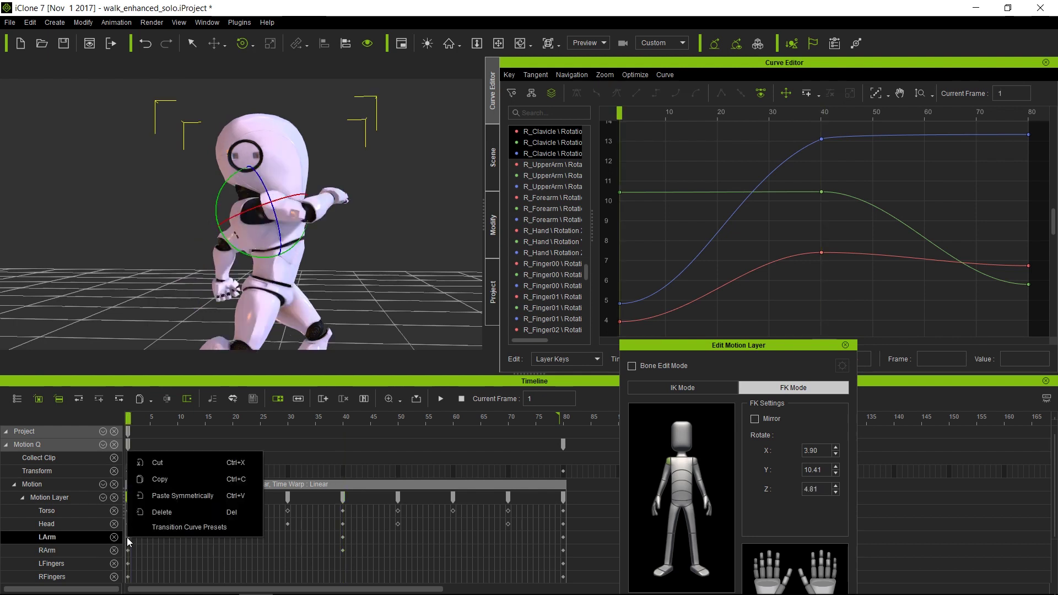
click(189, 497)
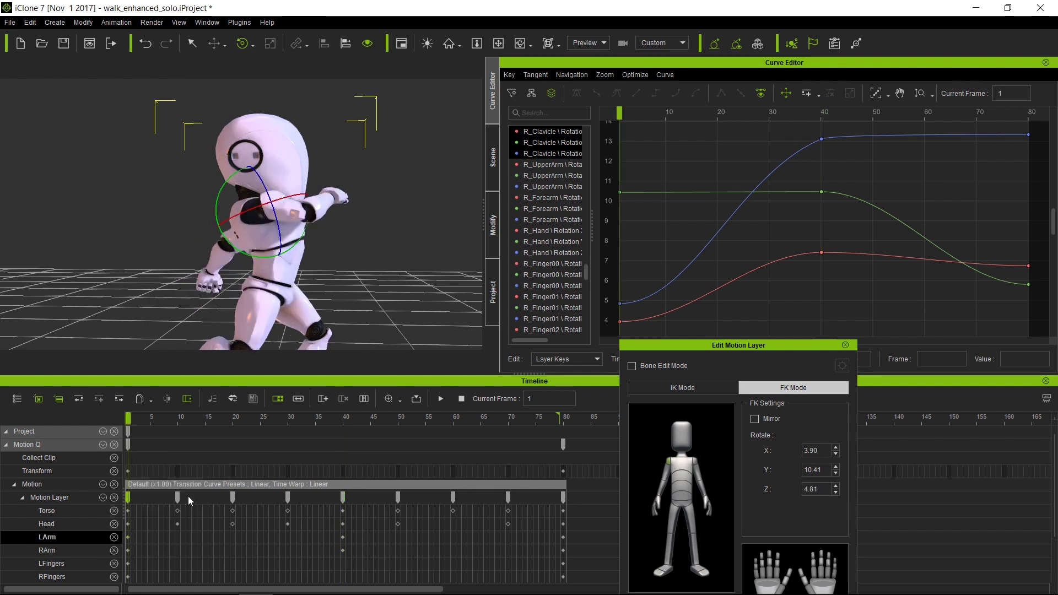
drag(134, 418, 341, 418)
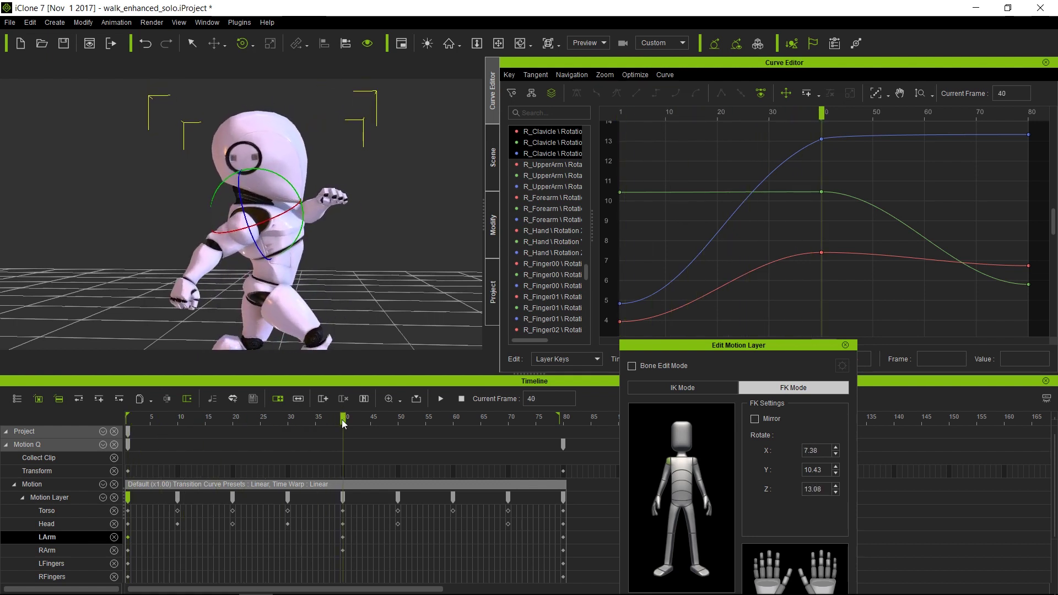
drag(342, 419, 98, 428)
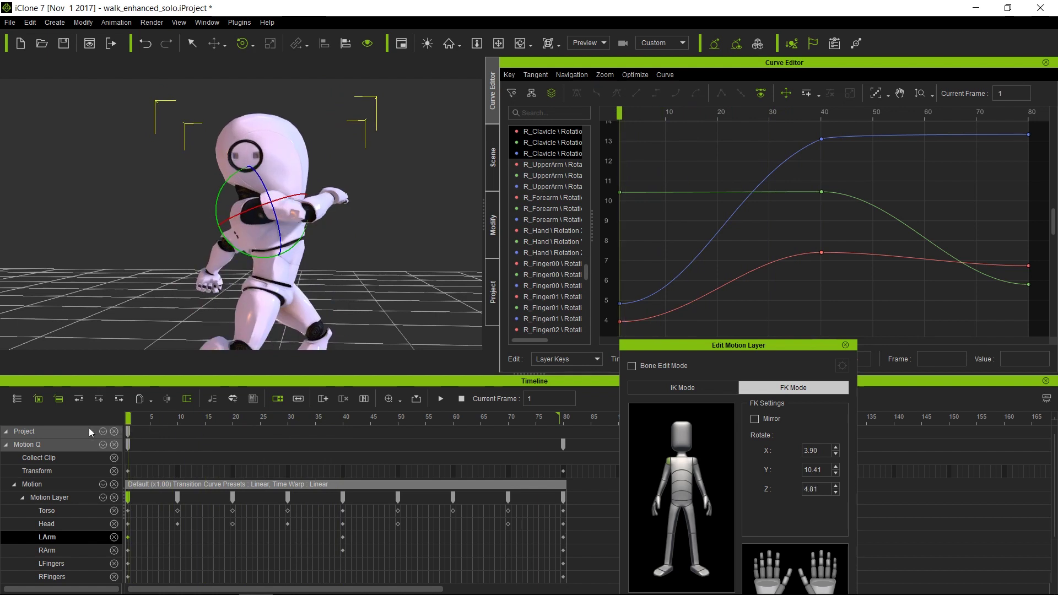
Step: Copy the LArm frame-1 key onto LArm at frame 80
right_click(128, 537)
click(173, 481)
click(564, 537)
right_click(564, 536)
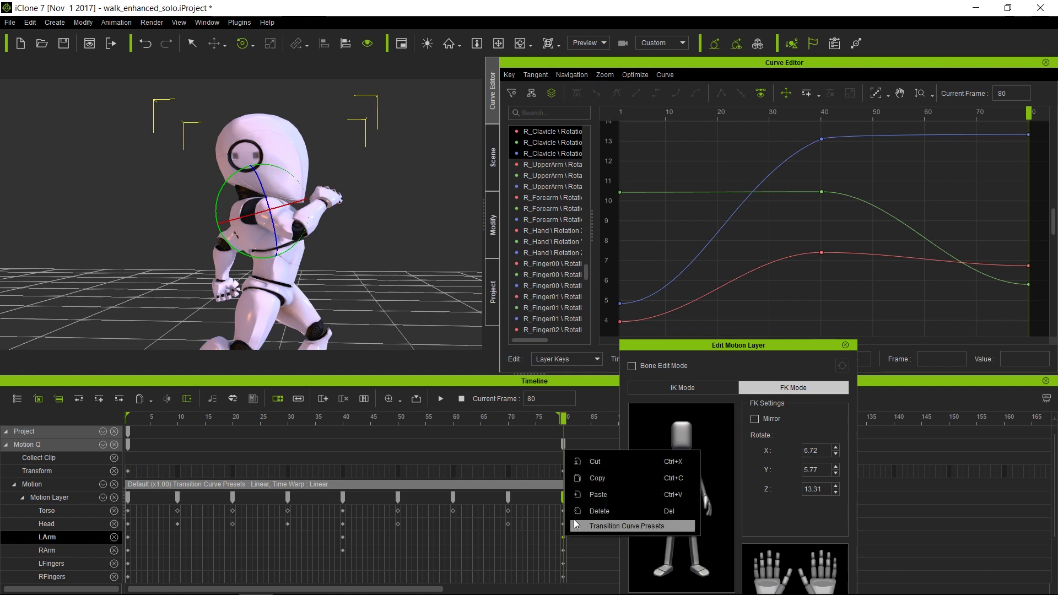
click(598, 494)
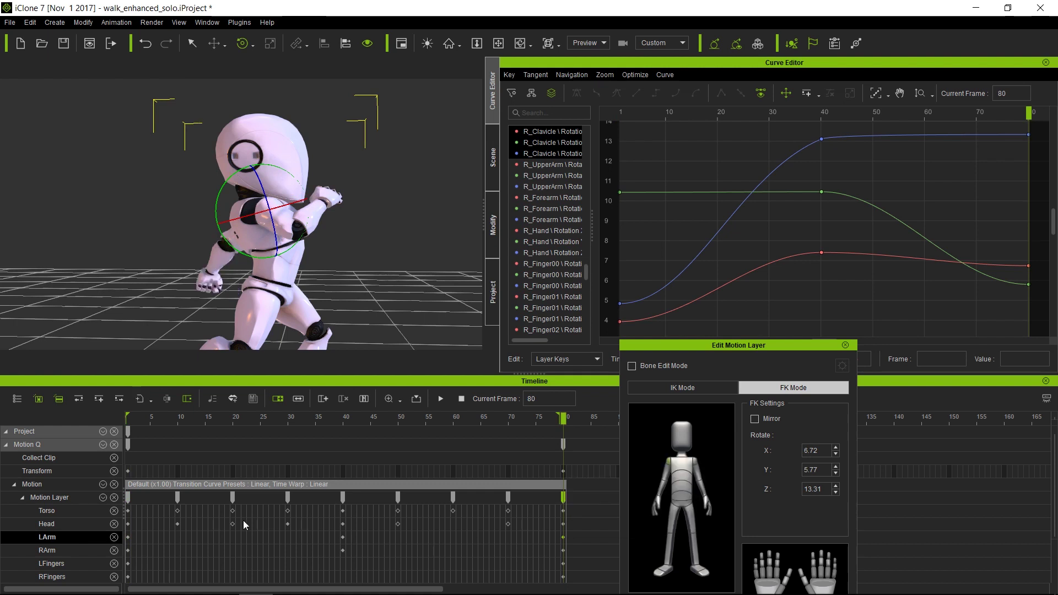
Step: Copy the RArm frame-1 key onto RArm at frame 80, then return near the start
click(129, 550)
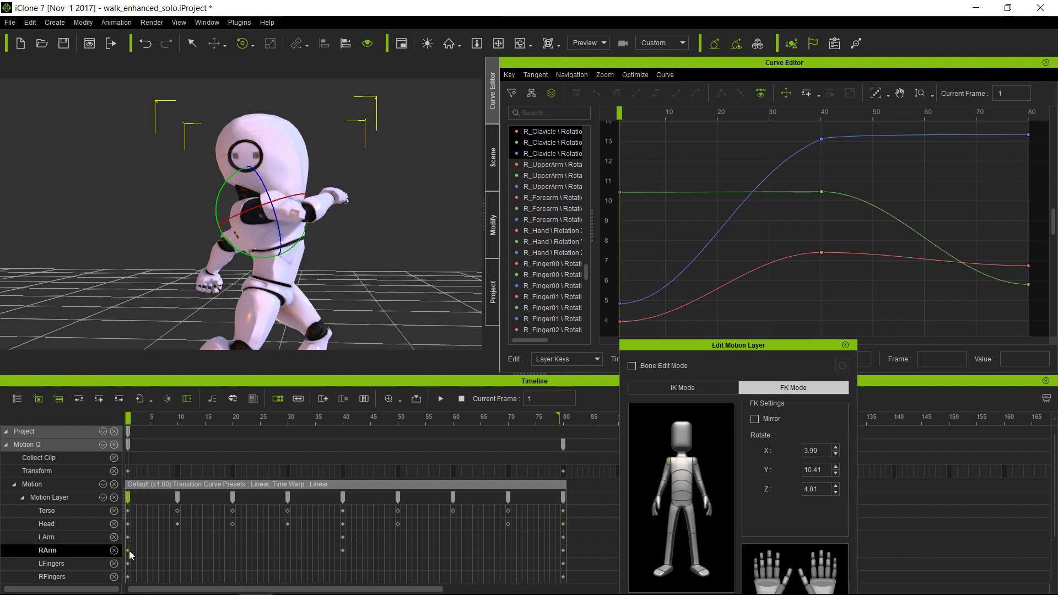
right_click(129, 550)
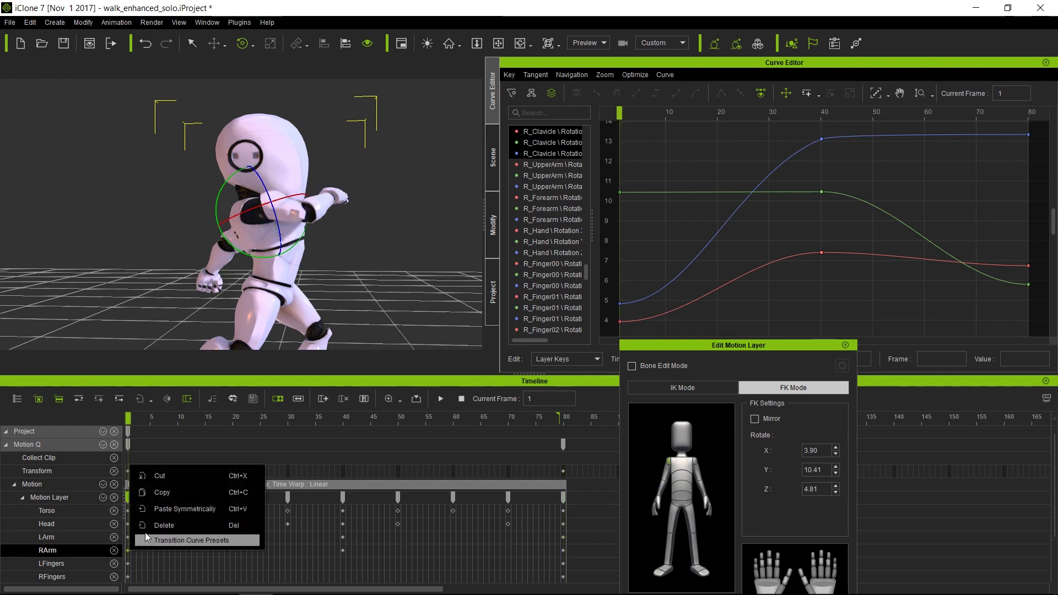
click(177, 494)
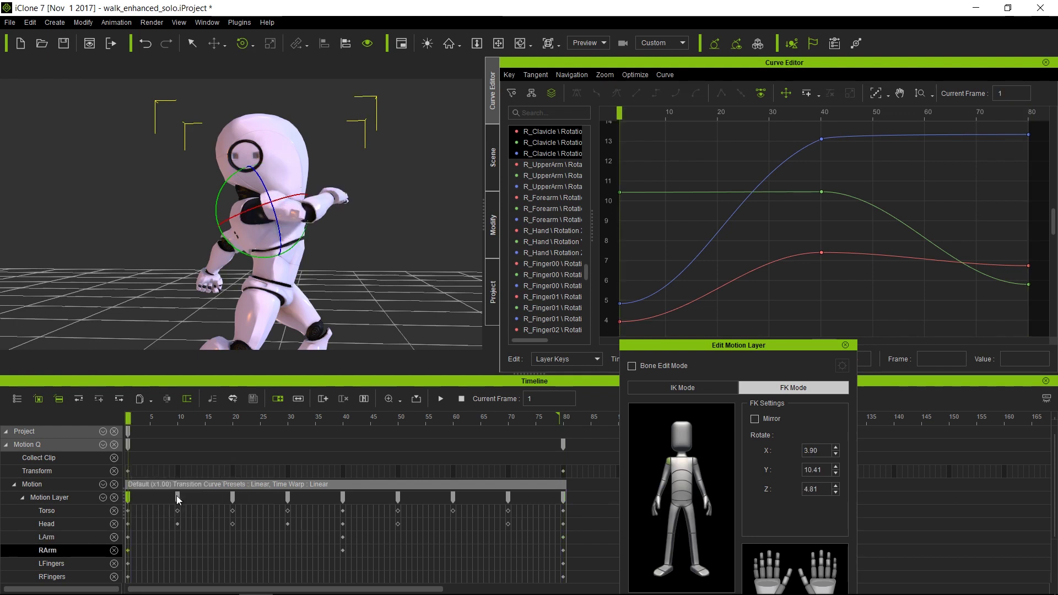
click(563, 550)
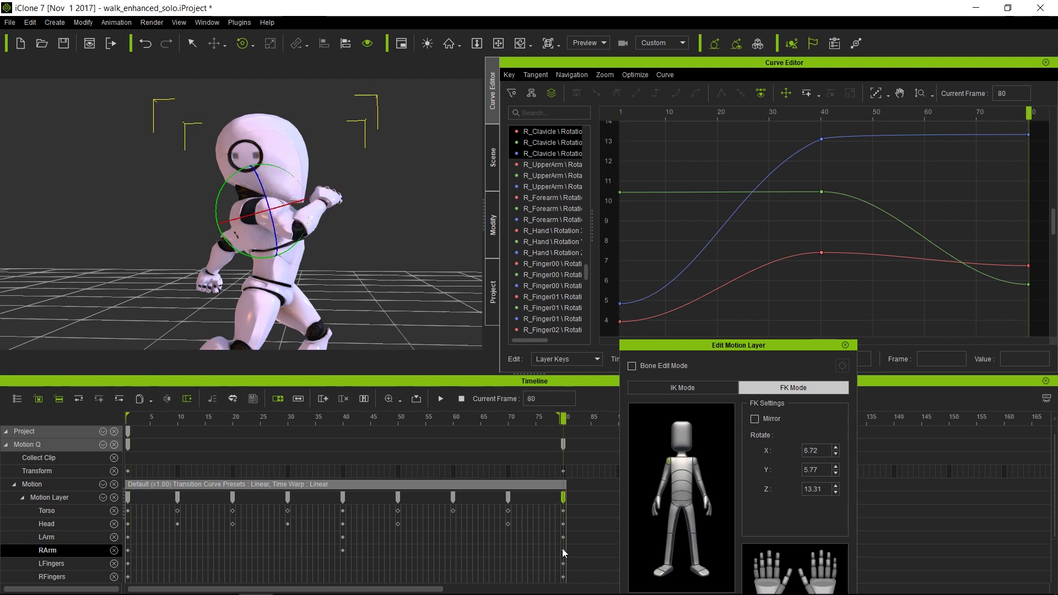
right_click(563, 550)
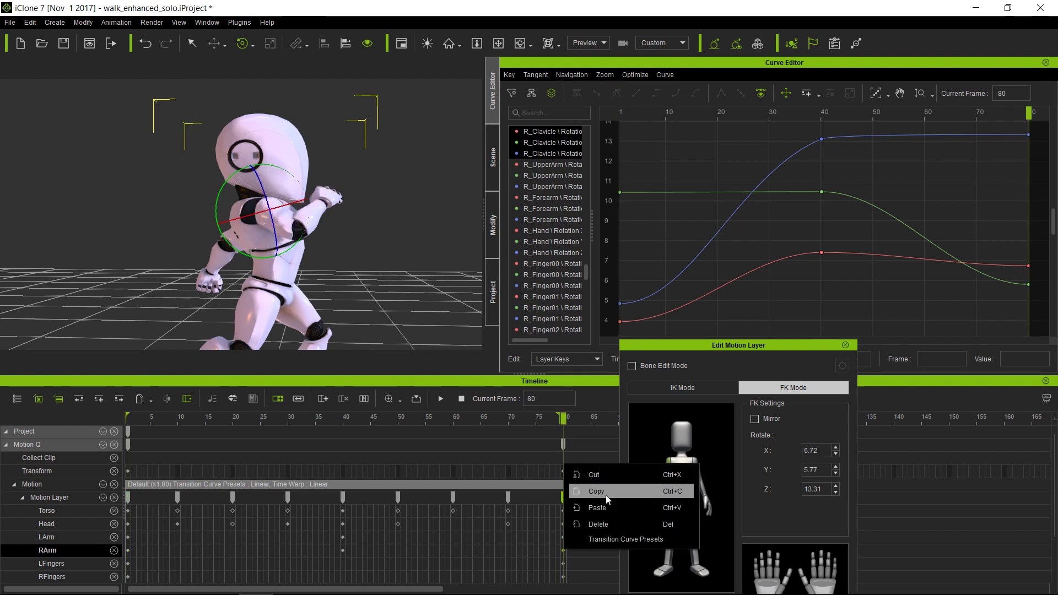
click(603, 510)
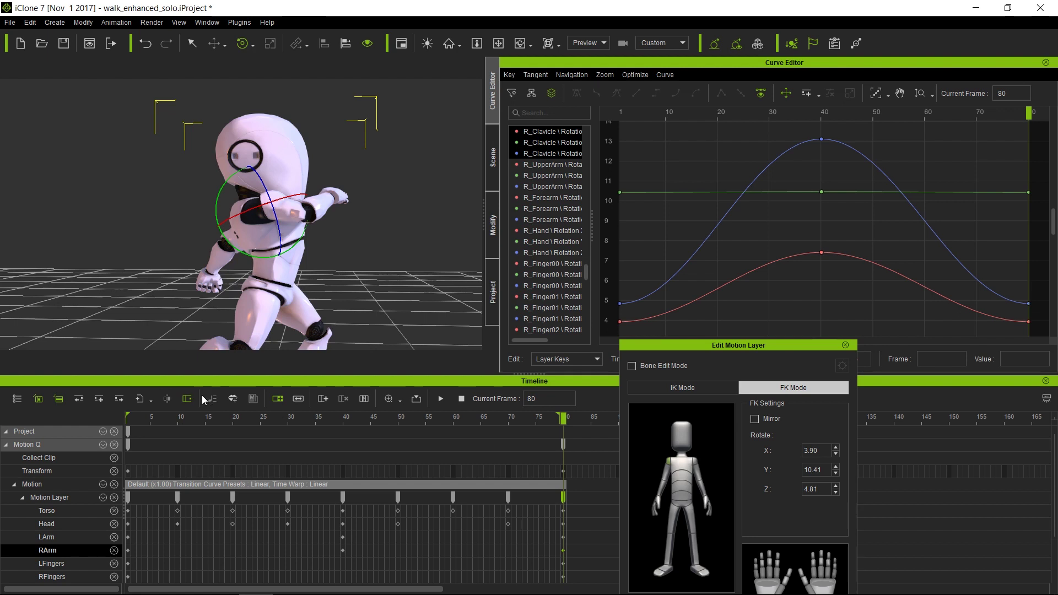
click(141, 419)
Step: Preview the walk, then steepen the right forearm curve's tangent at frame 40
key(space)
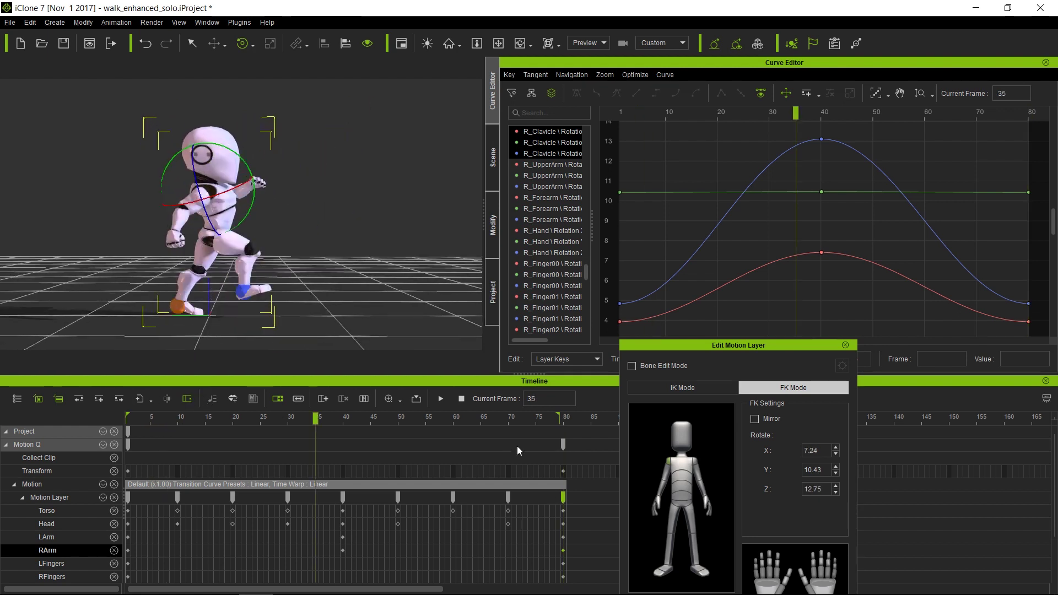
click(553, 132)
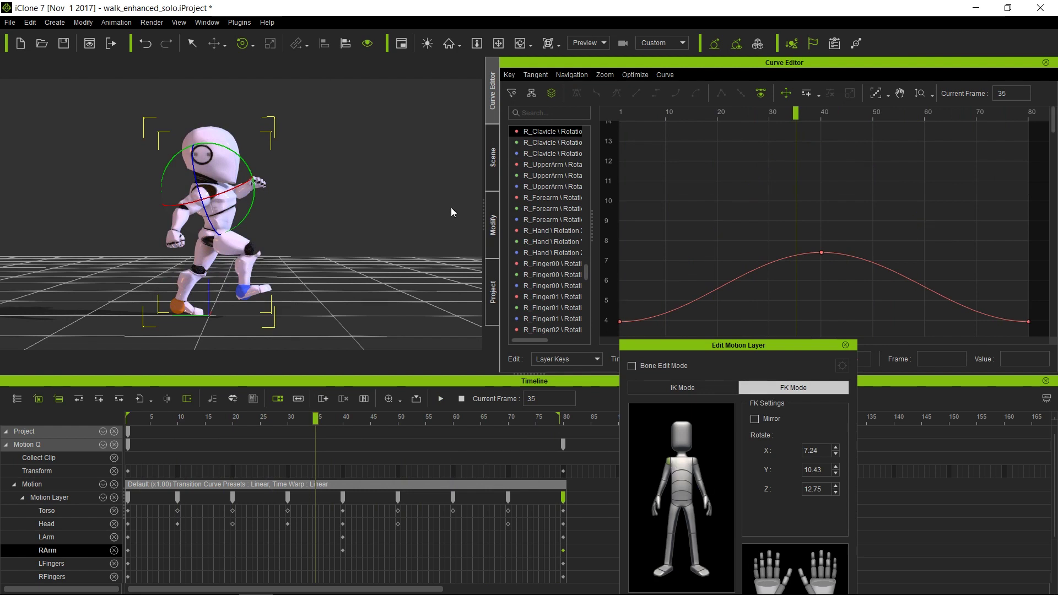
drag(317, 421, 128, 422)
right_drag(370, 194, 403, 203)
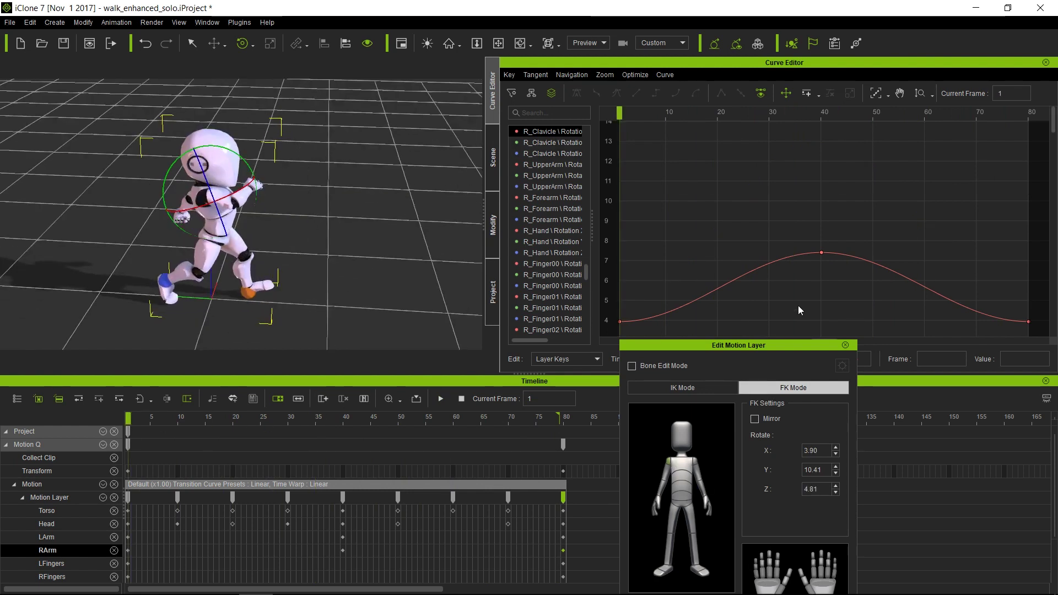
click(658, 492)
click(876, 93)
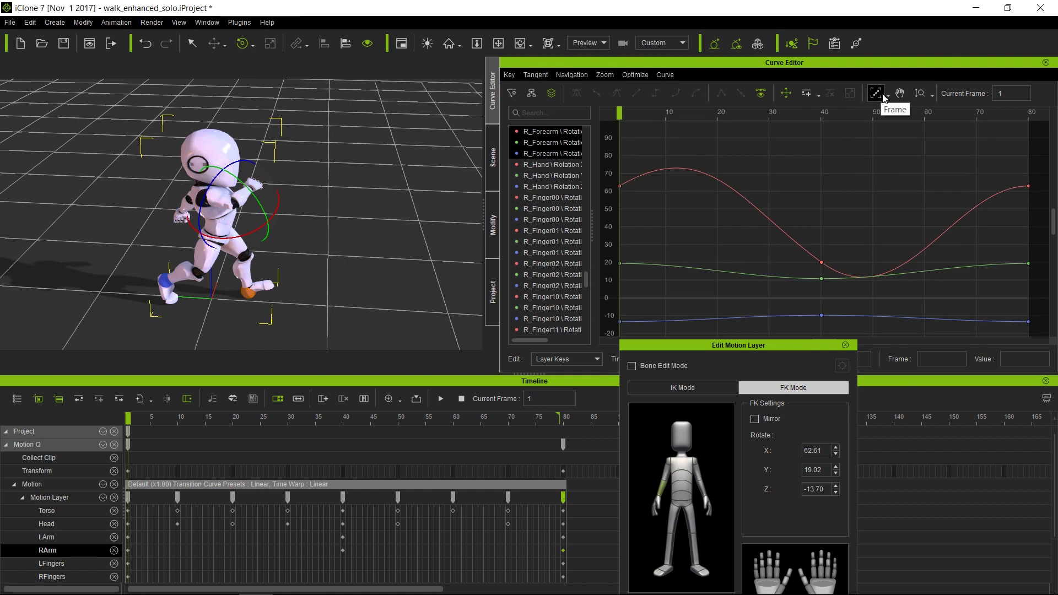
click(567, 133)
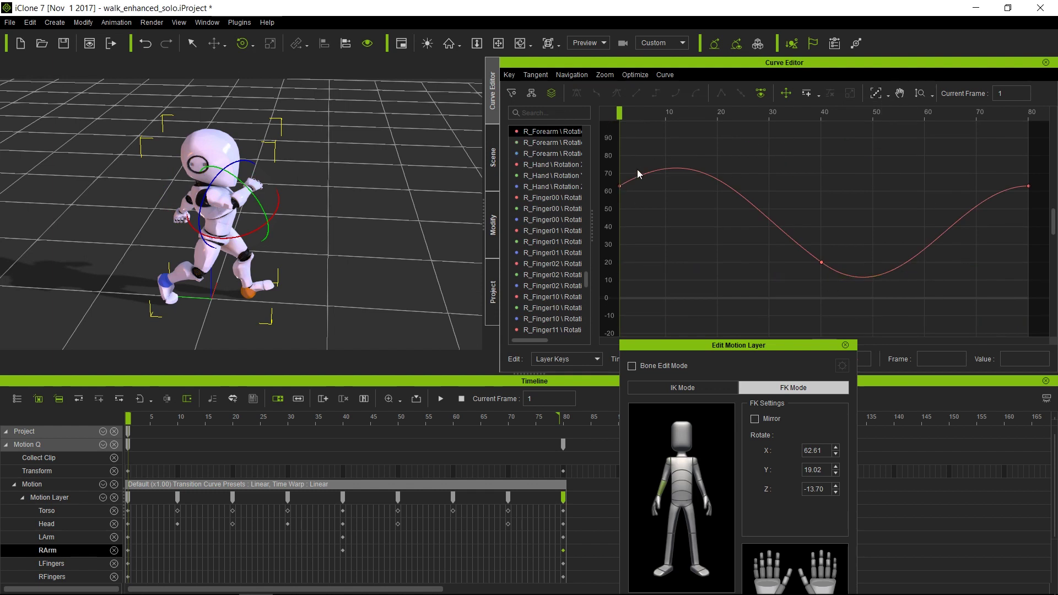
click(821, 263)
drag(927, 333, 875, 335)
Step: Show only the right hand's X rotation curve, zoom vertically, and raise its frame-1 tangent
click(657, 502)
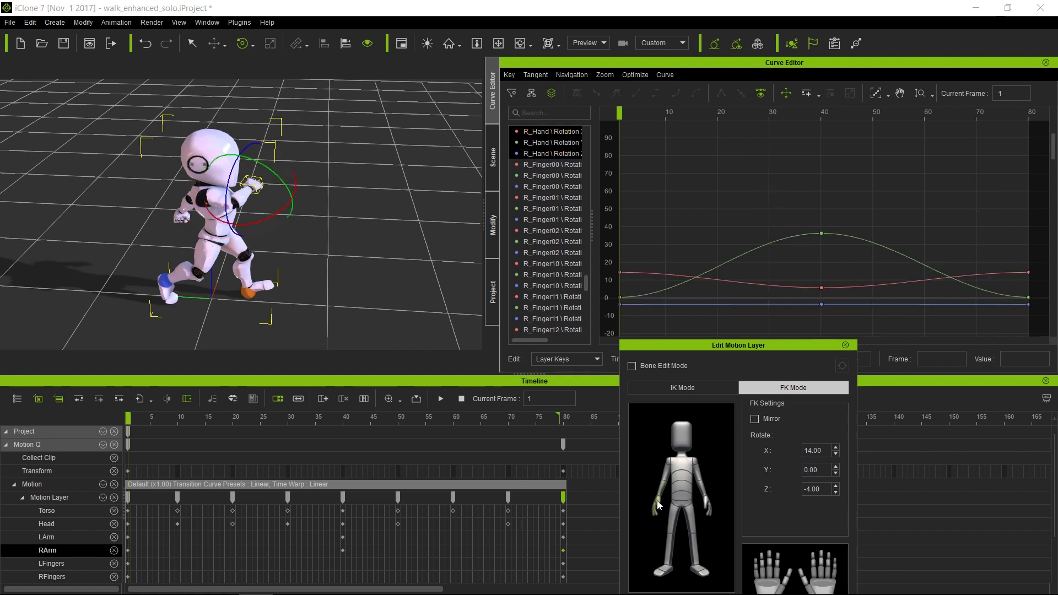
click(567, 132)
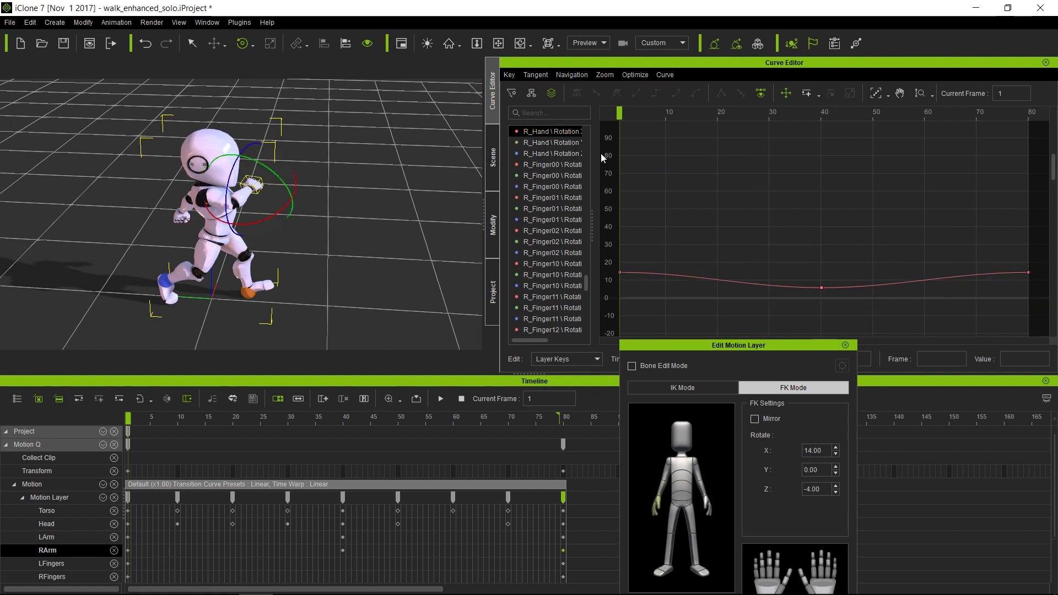
click(931, 95)
click(948, 166)
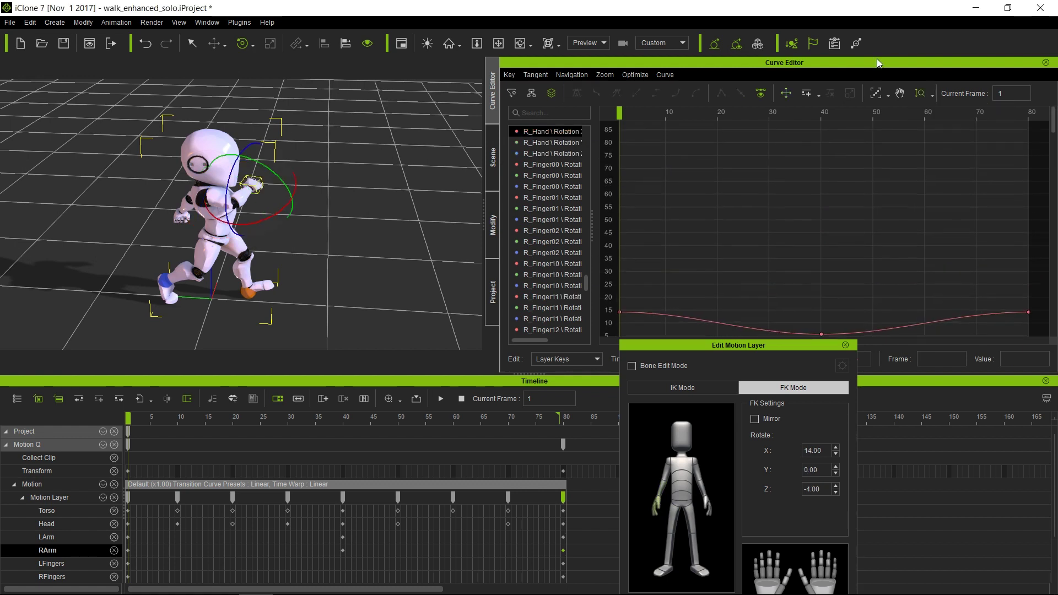
drag(875, 143, 880, 212)
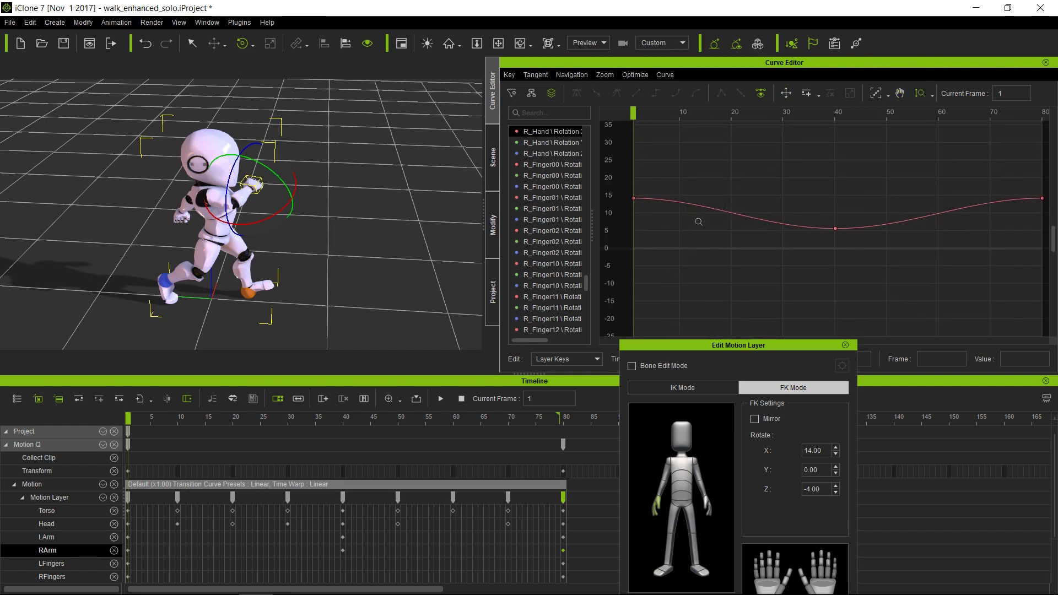
click(786, 93)
drag(659, 174, 619, 208)
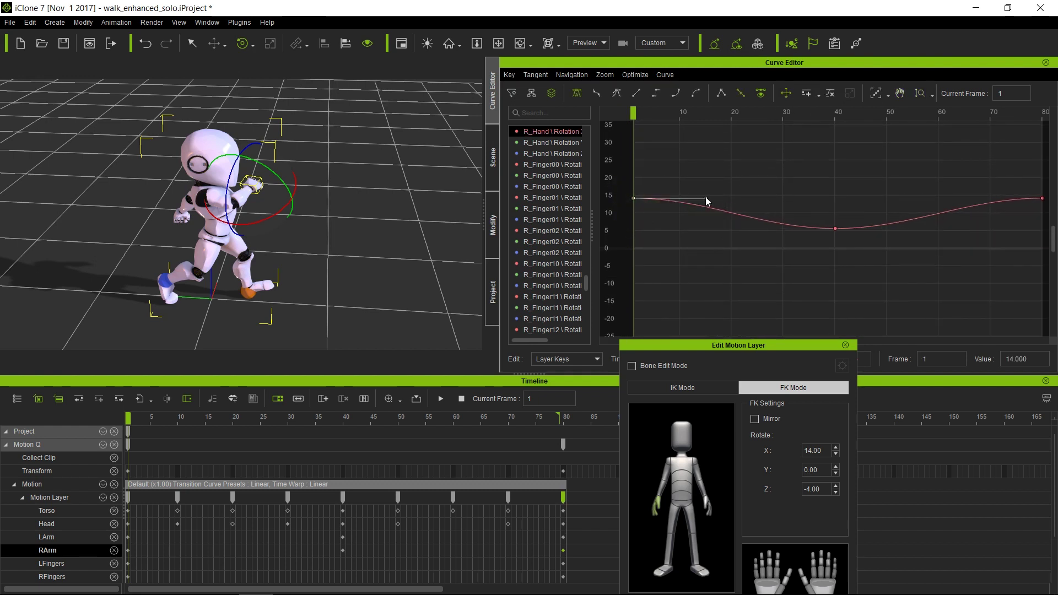
mouse_move(706, 197)
mouse_down()
mouse_move(706, 132)
mouse_move(690, 116)
mouse_move(880, 136)
mouse_up()
Step: Pull the frame-40 tangent down, smooth the frame-80 tangent, and preview the playback
click(835, 228)
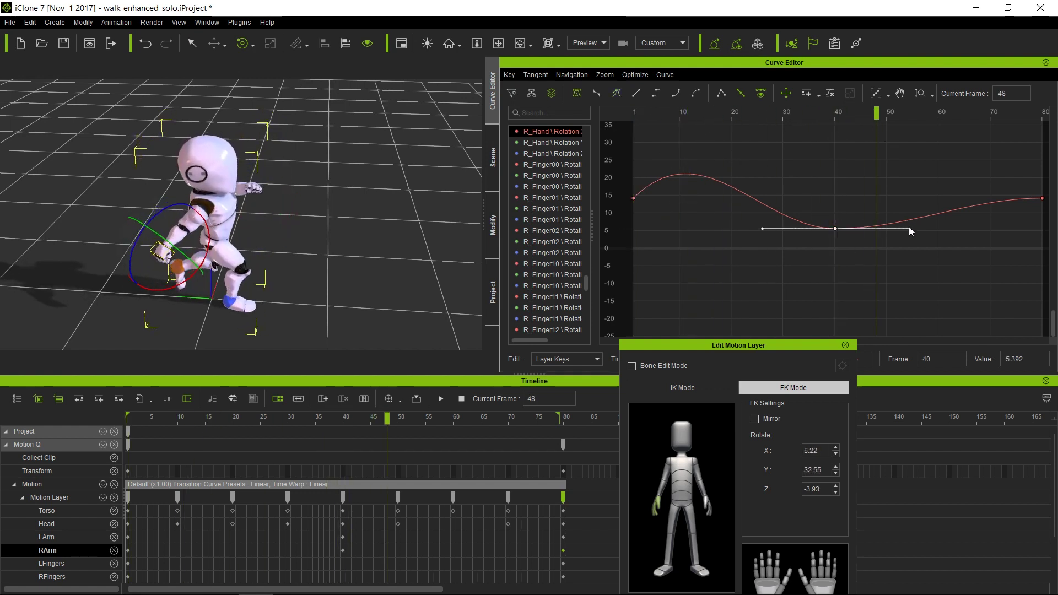
drag(908, 226, 906, 301)
scroll(164, 272, up, 2)
scroll(165, 272, up, 3)
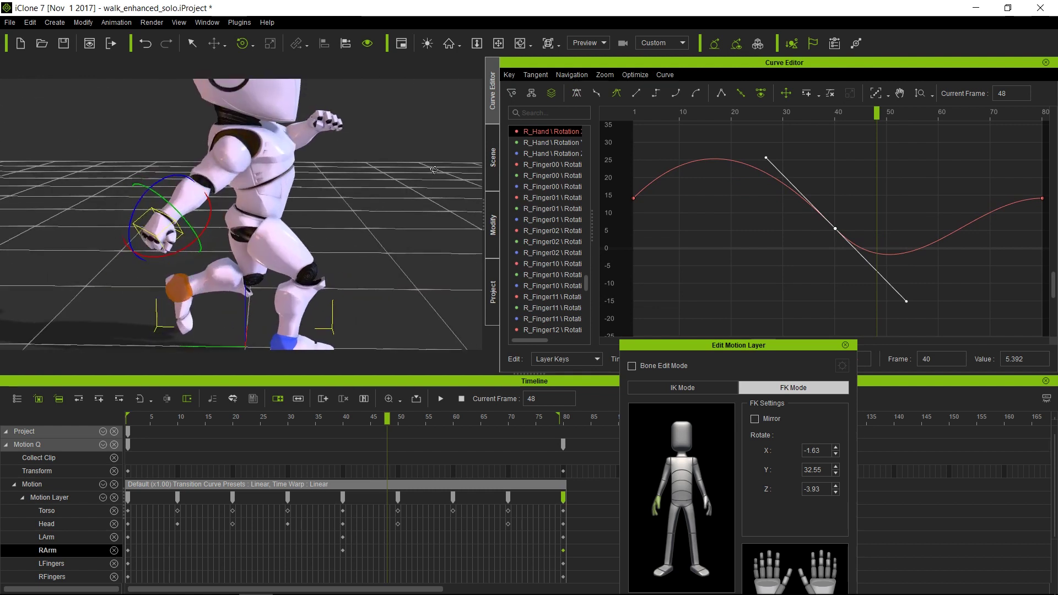
drag(877, 115, 1036, 131)
click(1041, 198)
mouse_move(1011, 177)
mouse_down()
mouse_move(968, 198)
mouse_move(968, 226)
mouse_up()
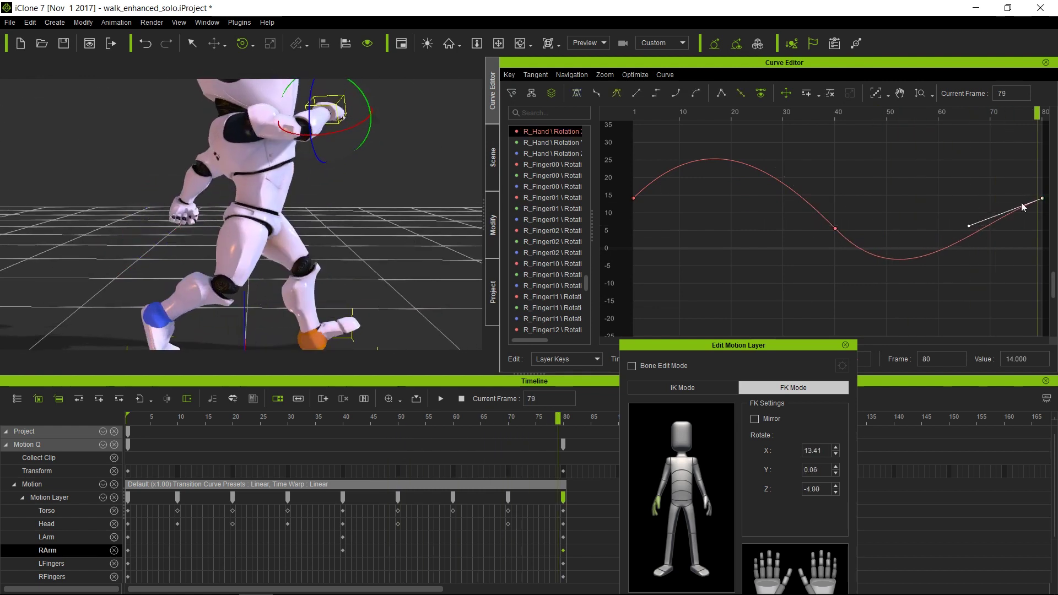
scroll(331, 195, down, 6)
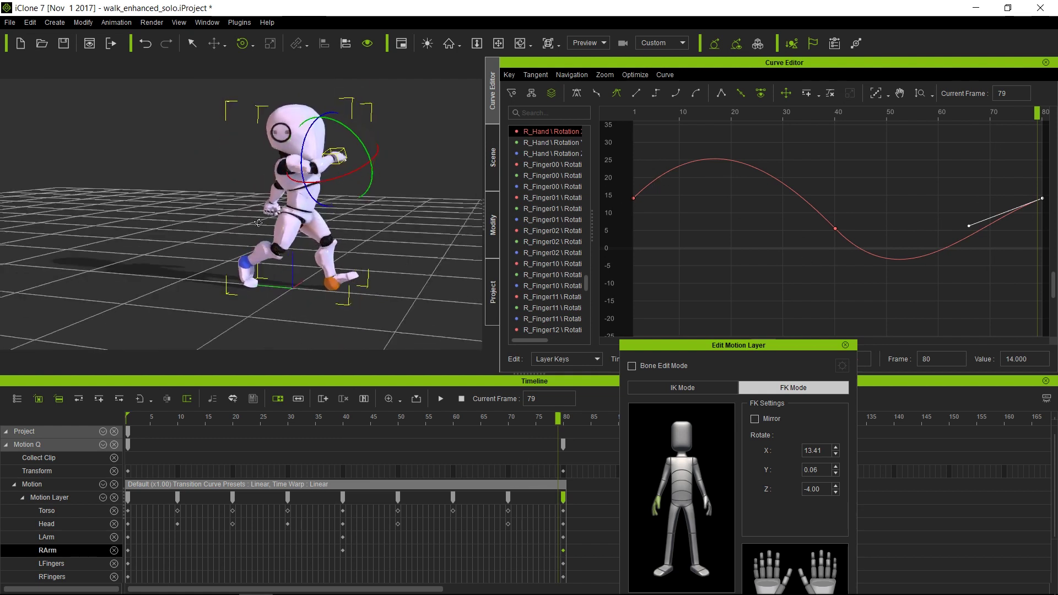
key(space)
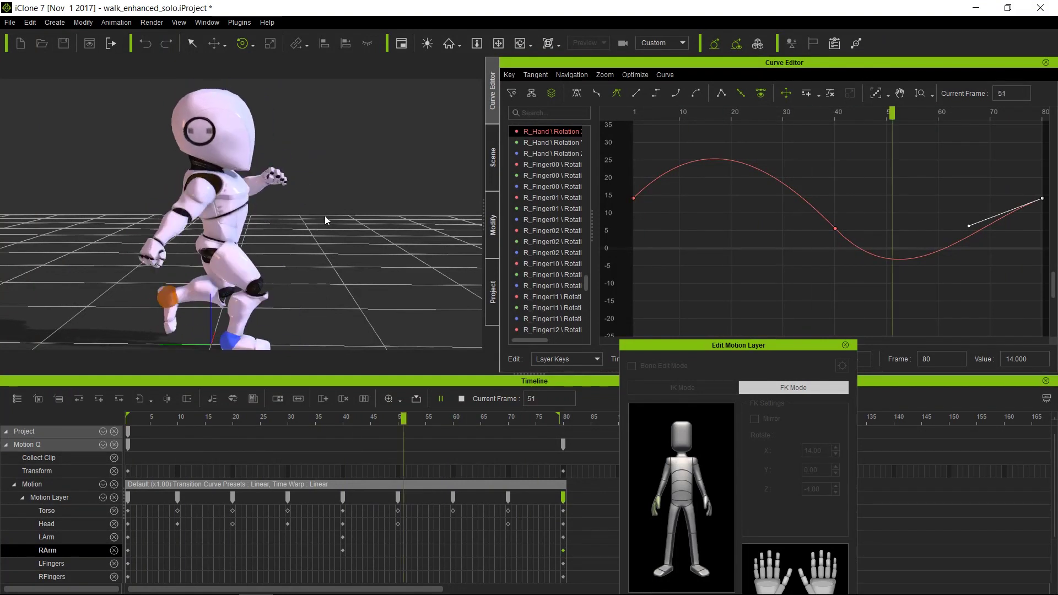
key(space)
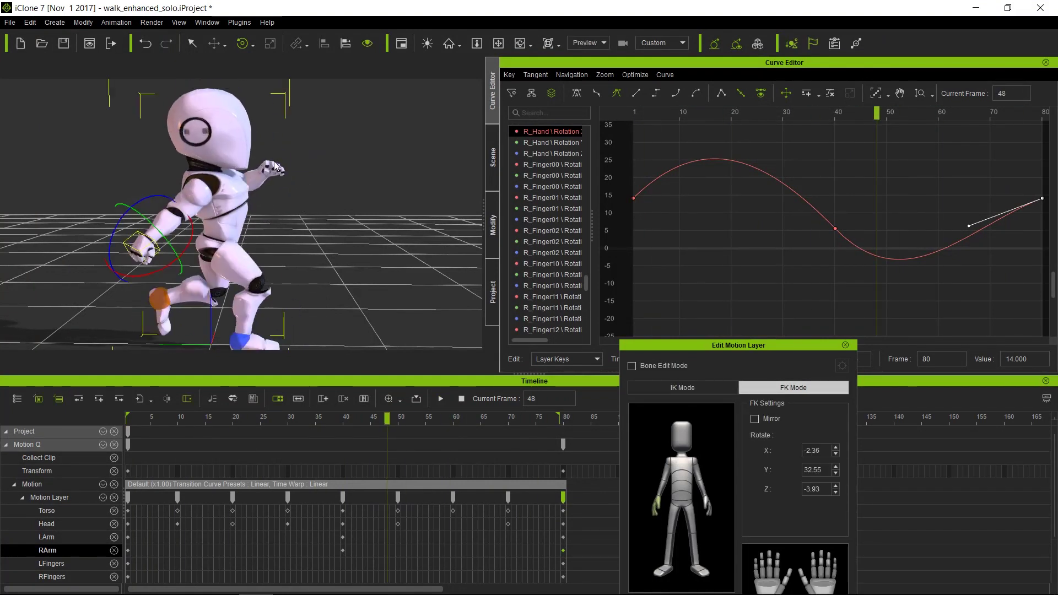
Step: Unify the left forearm's frame-40 key tangents and steepen the curve through it
click(702, 488)
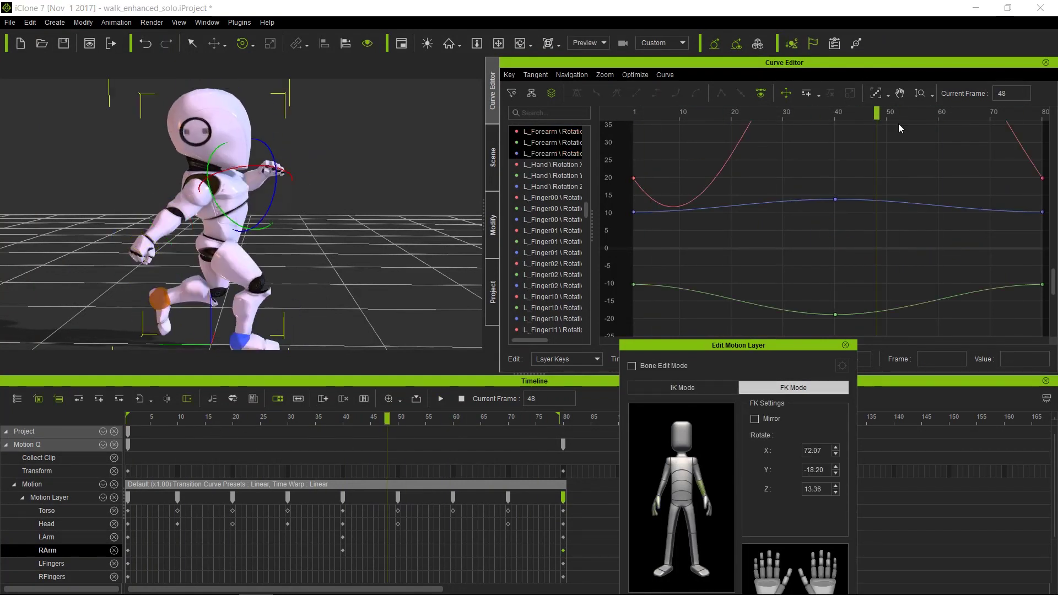
click(876, 93)
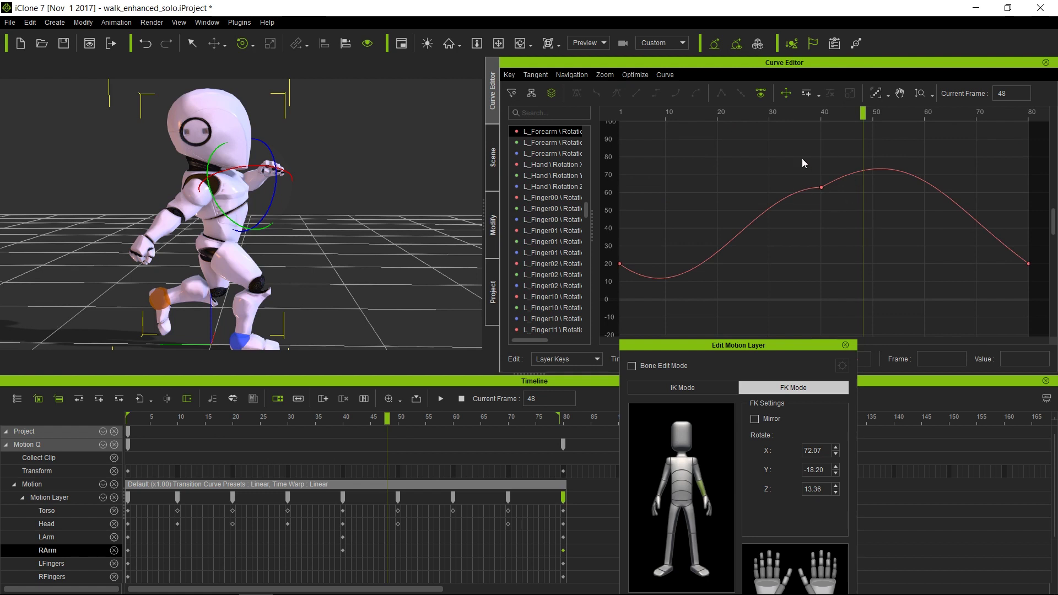
drag(796, 164, 845, 226)
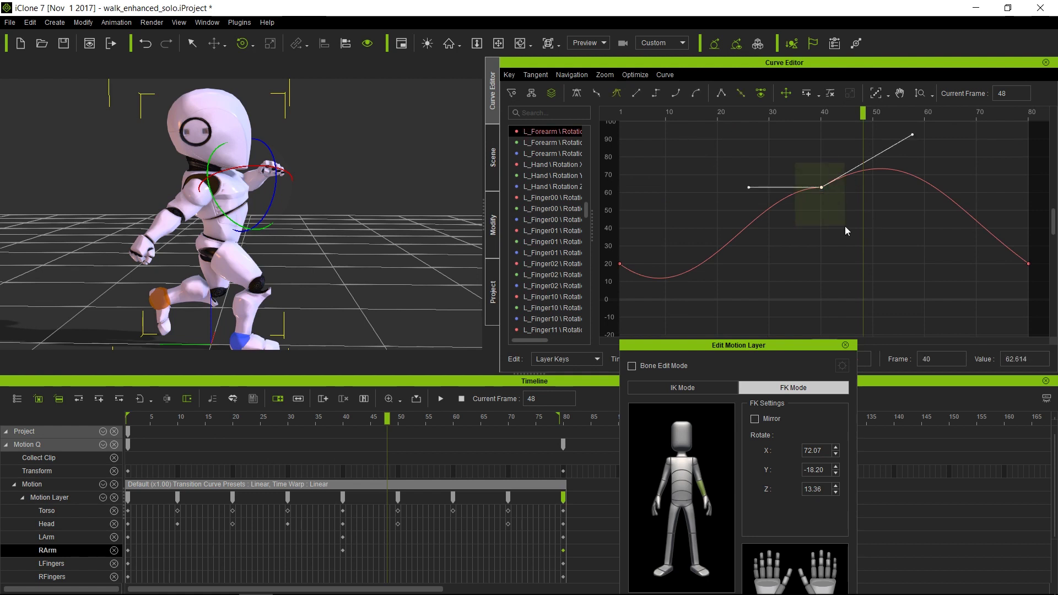
click(742, 96)
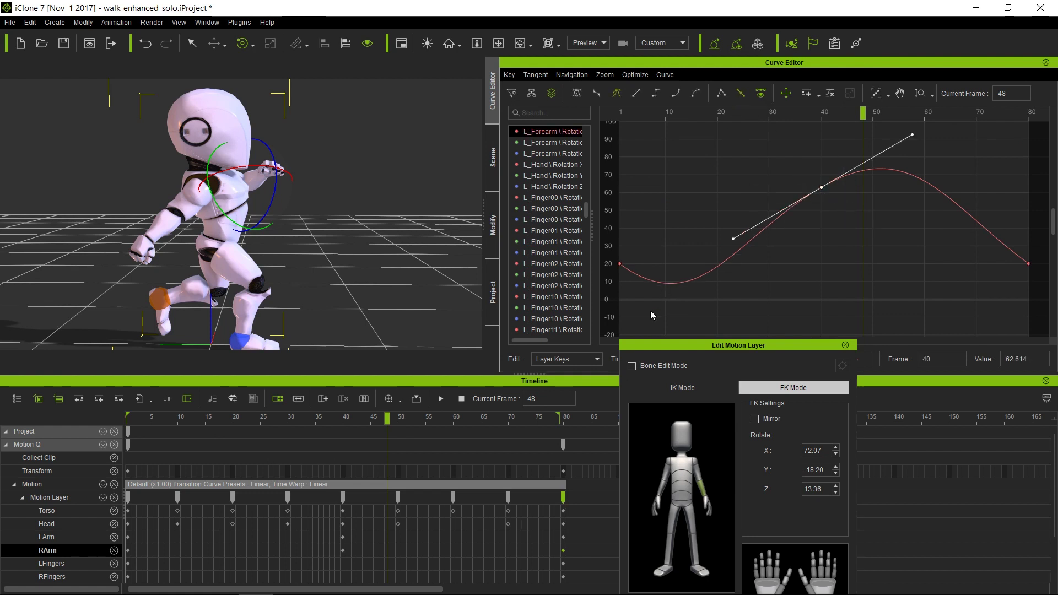
drag(670, 114, 852, 122)
drag(733, 239, 742, 264)
drag(861, 113, 1022, 122)
Step: Fit the left hand curve and lower its frame-1 tangent so the hand dips first
click(708, 505)
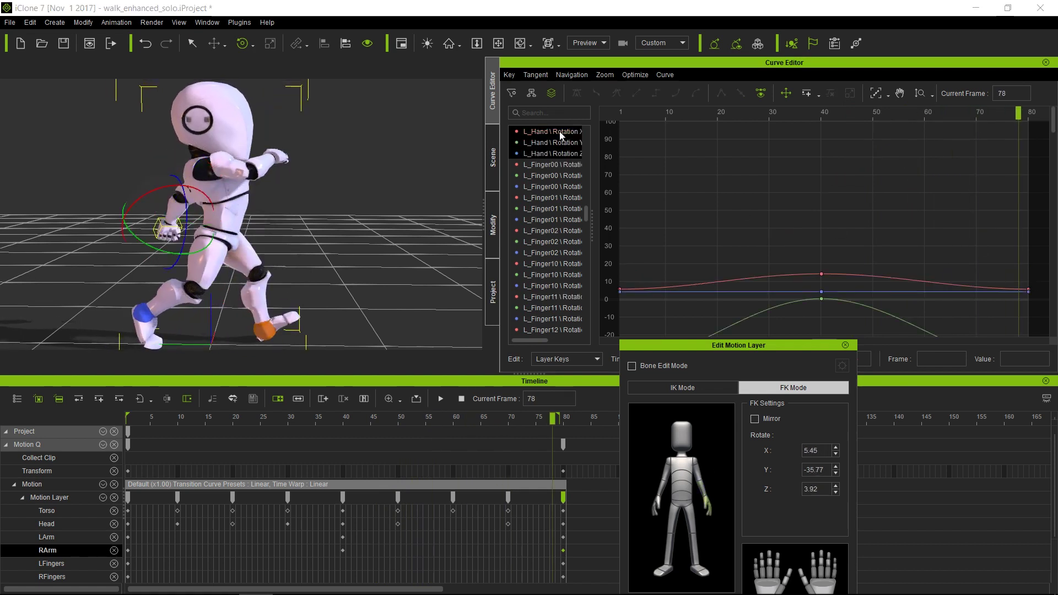
scroll(887, 182, up, 3)
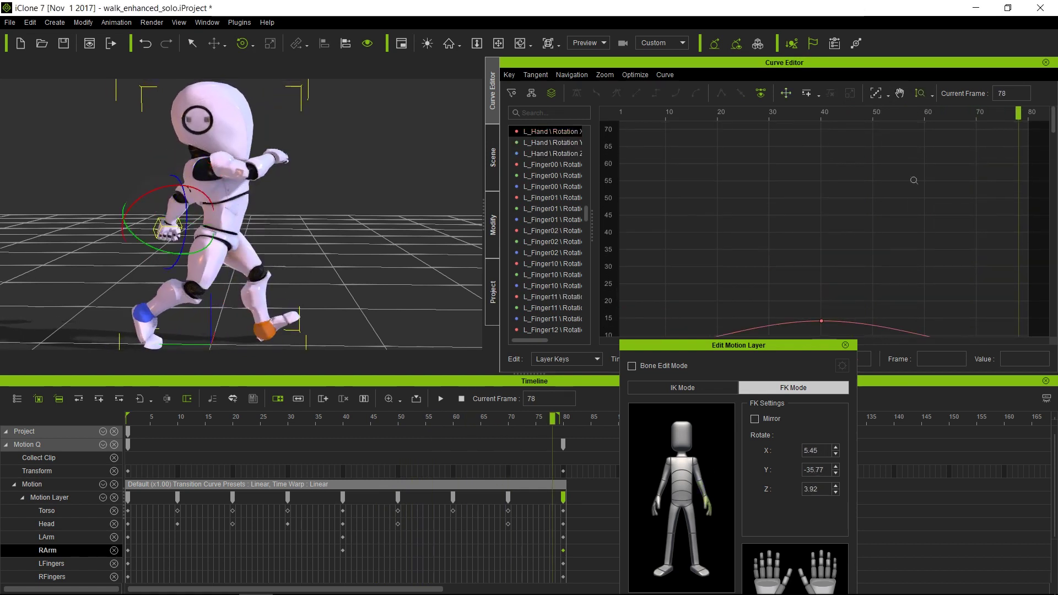
drag(892, 230, 886, 152)
key(f)
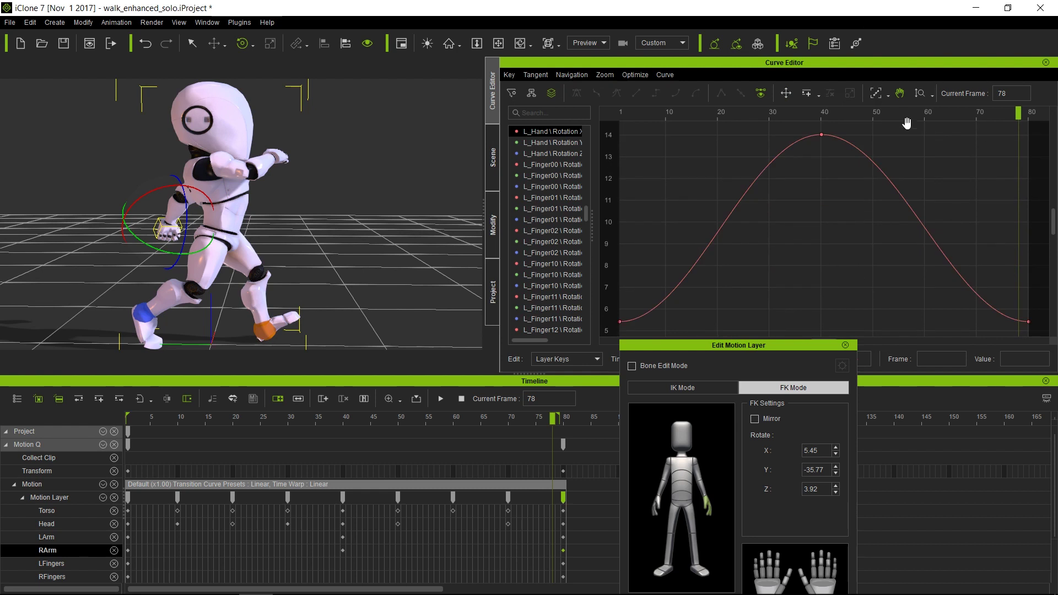
scroll(873, 176, down, 2)
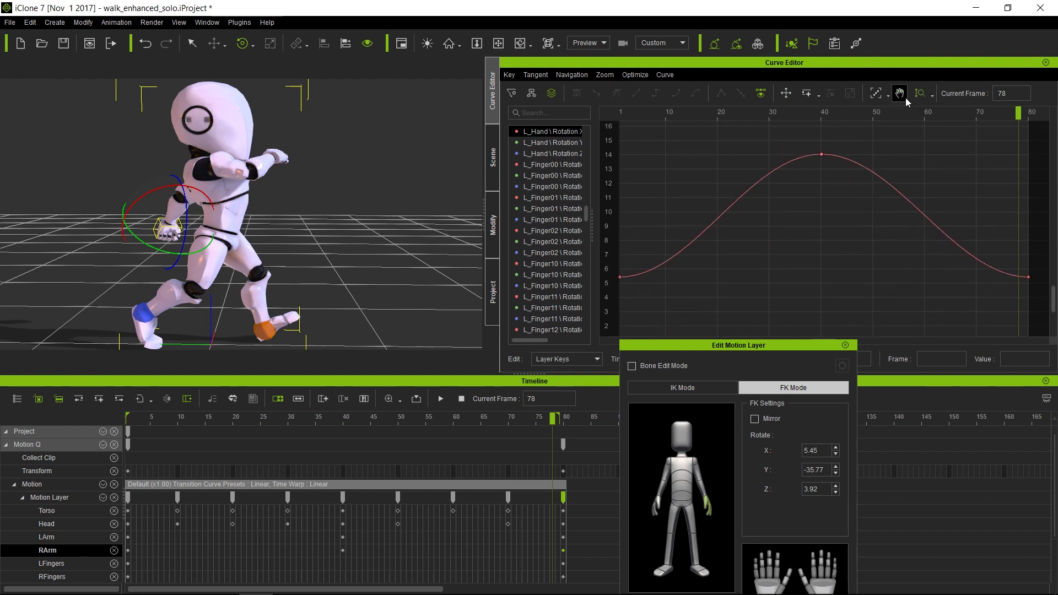
click(620, 276)
key(space)
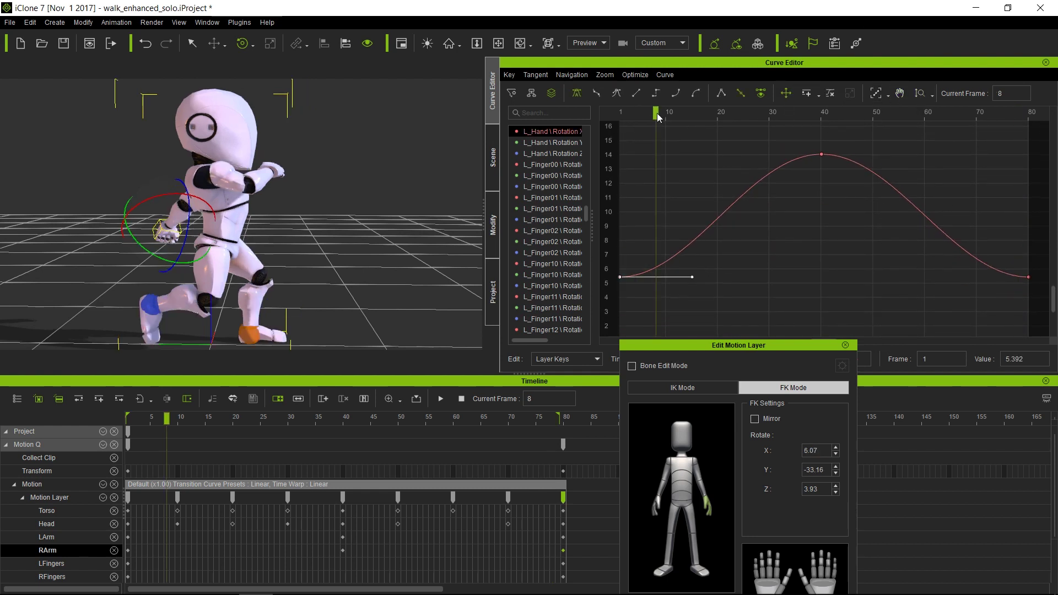
drag(692, 276, 736, 398)
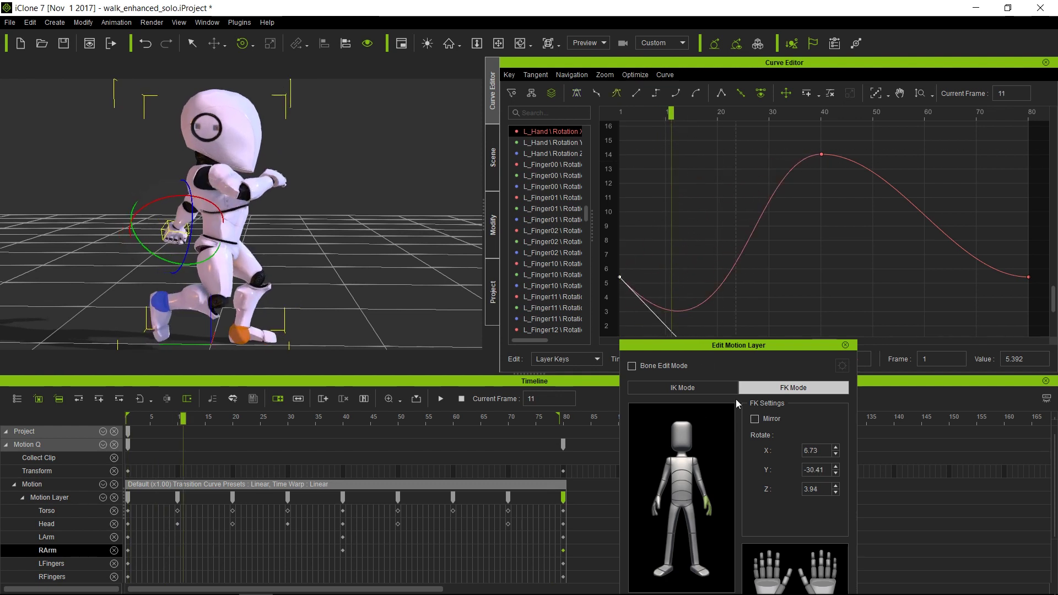
Step: Steepen the left hand curve through frame 40, raise the frame-80 tangent, and preview
drag(820, 113, 857, 118)
click(820, 155)
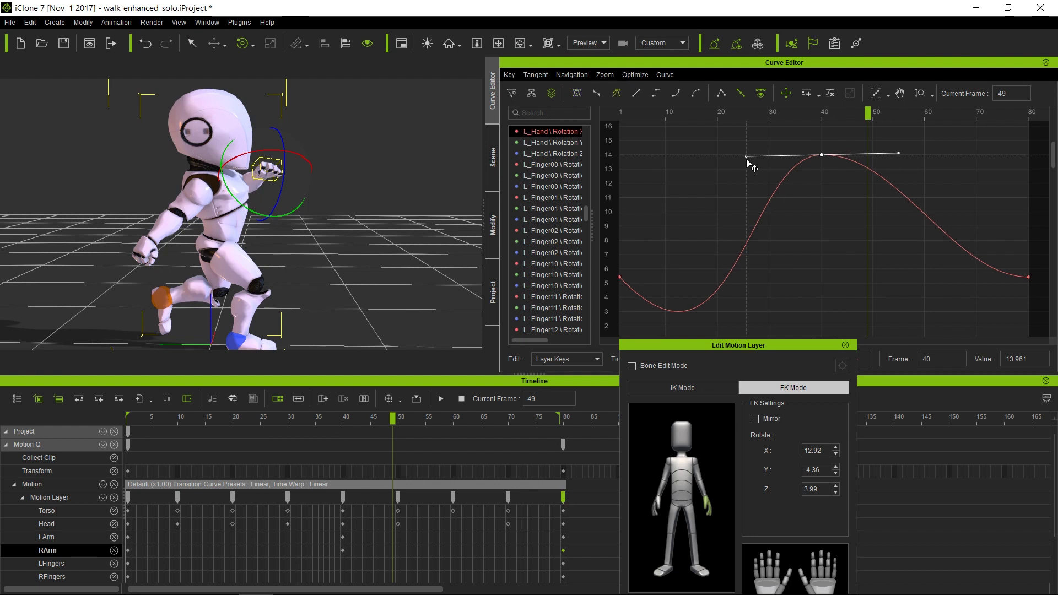
drag(746, 157, 720, 279)
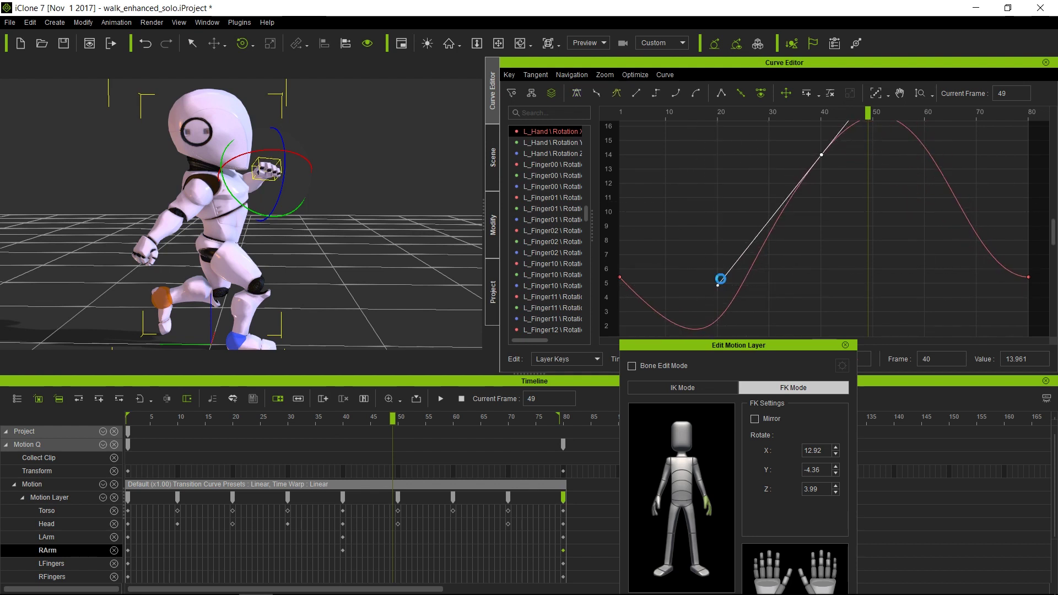
click(1014, 294)
click(1028, 277)
drag(953, 274, 963, 225)
key(space)
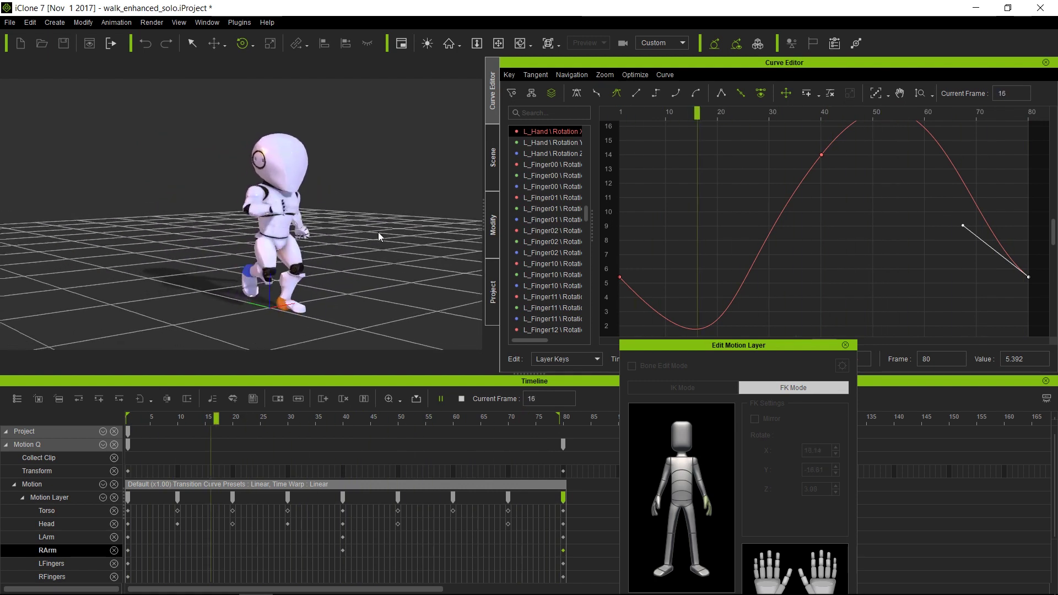
key(space)
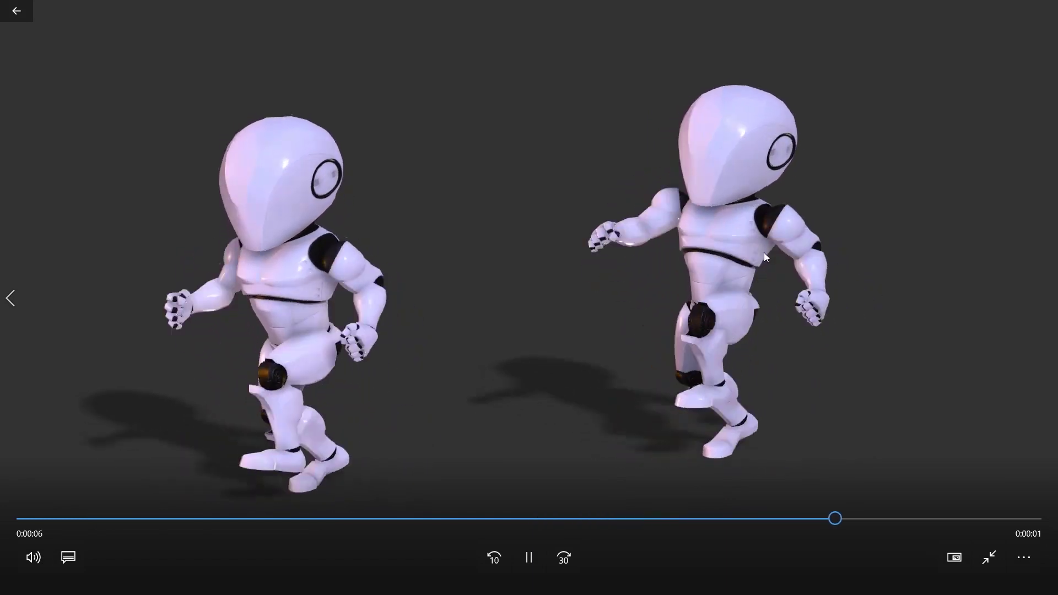
Step: Exit full screen after watching the side-by-side comparison of the two robot walks
double_click(739, 247)
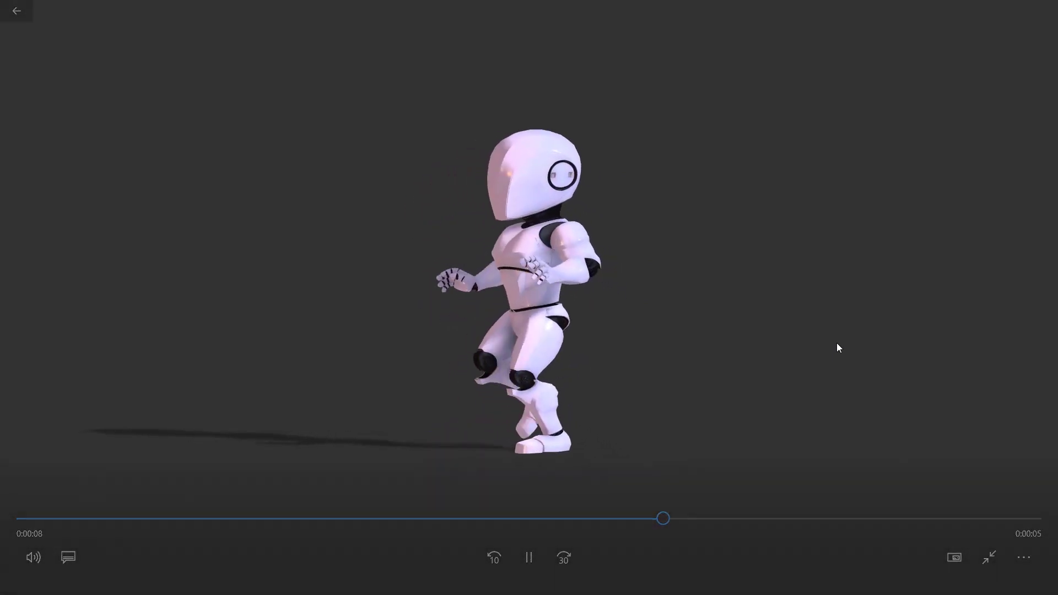
Step: Pause the Walk-Cycle_Sneaking_A clip at 0:00:03
mouse_move(788, 321)
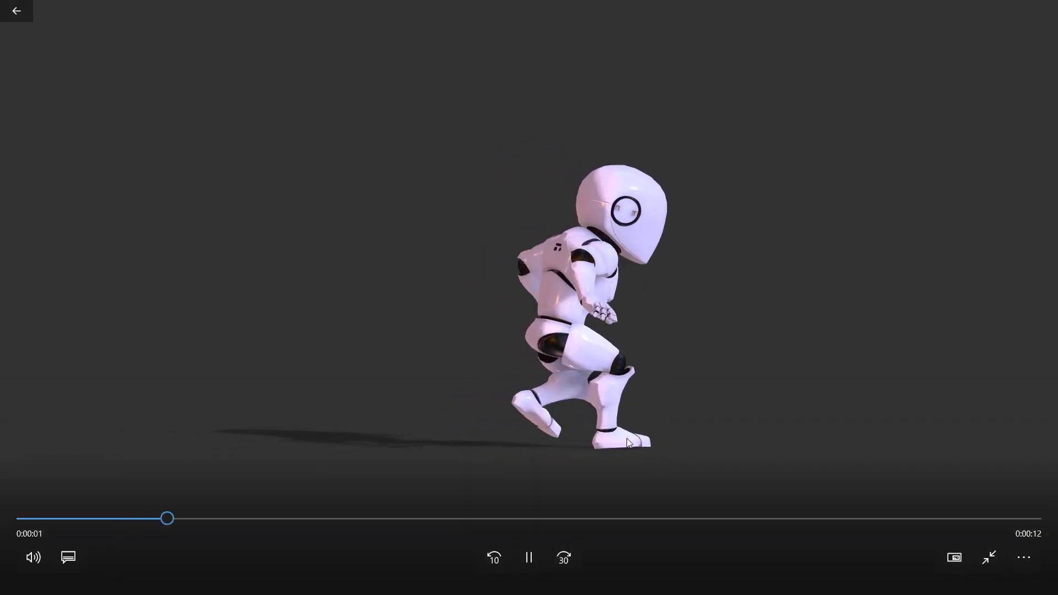
click(597, 463)
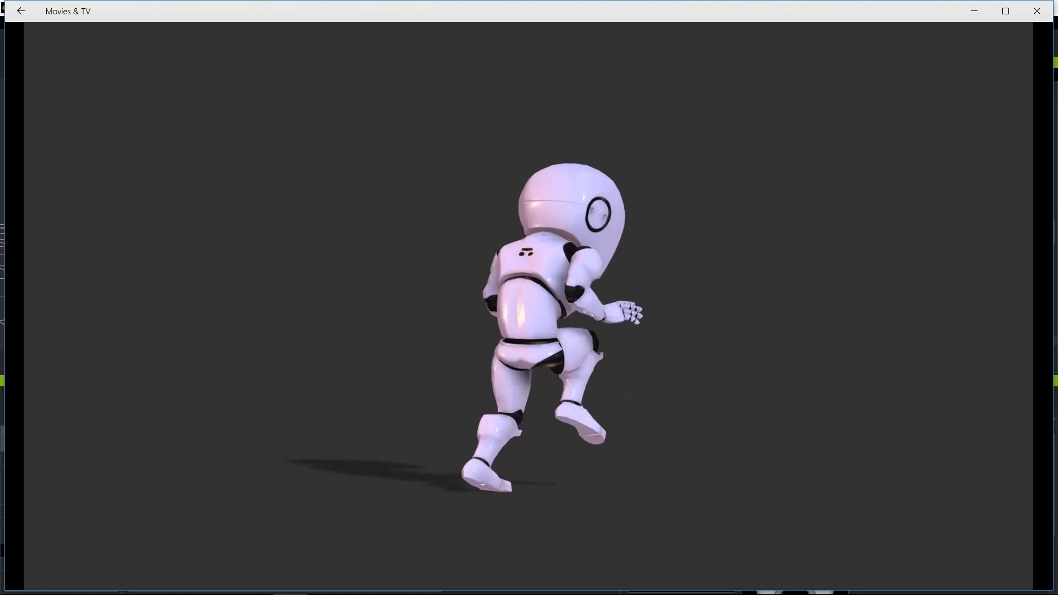
Step: Close Movies & TV after Walk-Cycle_Sneaking_B ends, returning to the walk_enhanced_solo project
mouse_move(812, 499)
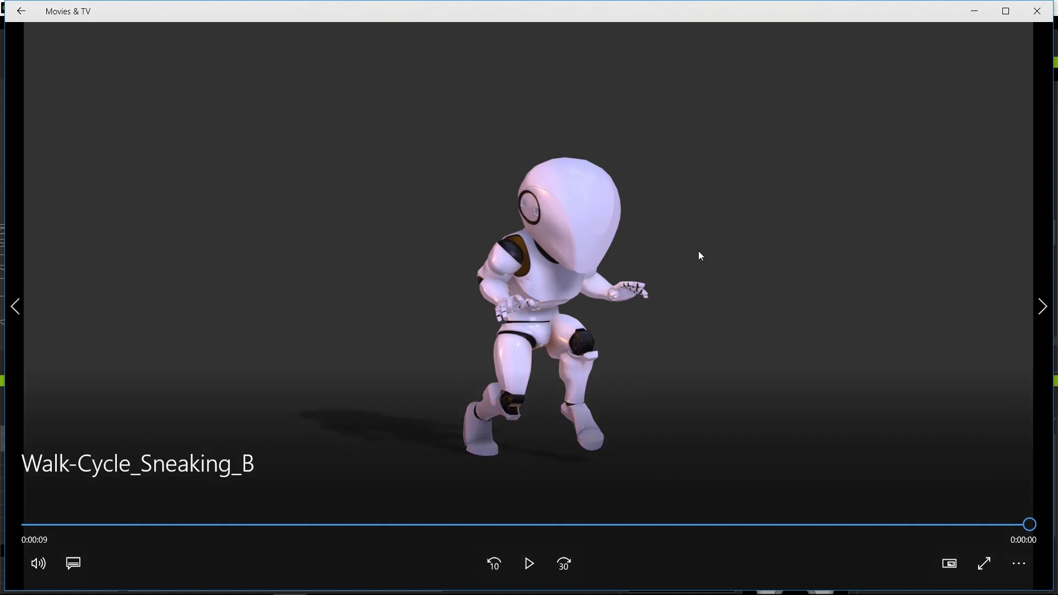
click(1036, 11)
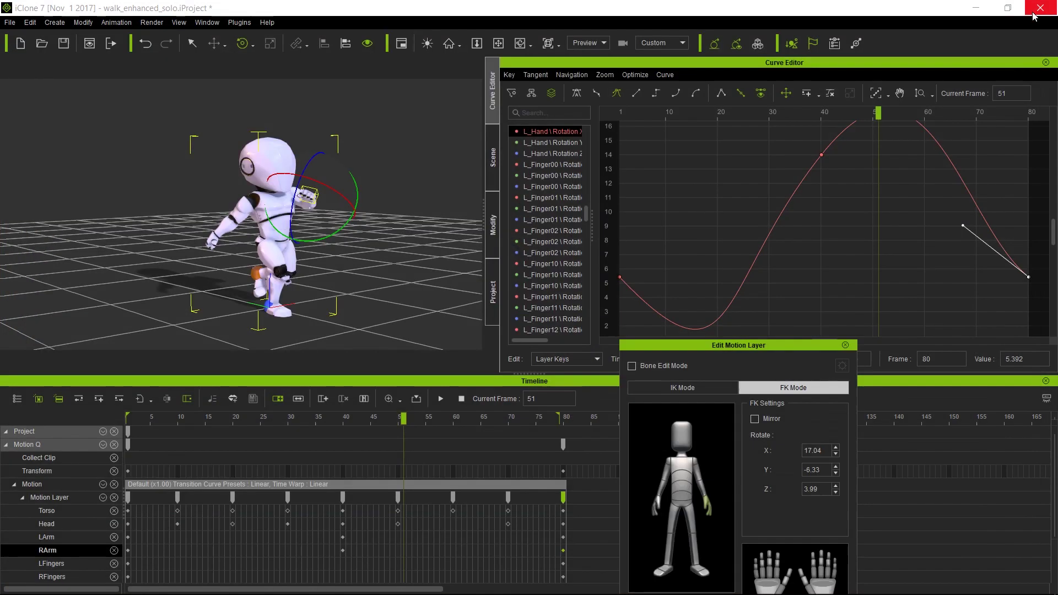